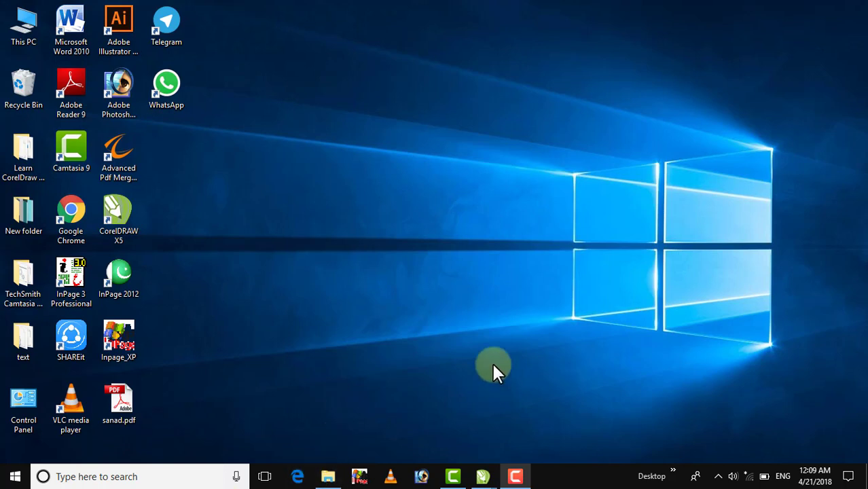
- Switch to TUTORIAL.cdr in CorelDRAW and locate the Contour tool among the interactive effect tools
mouse_move(479, 462)
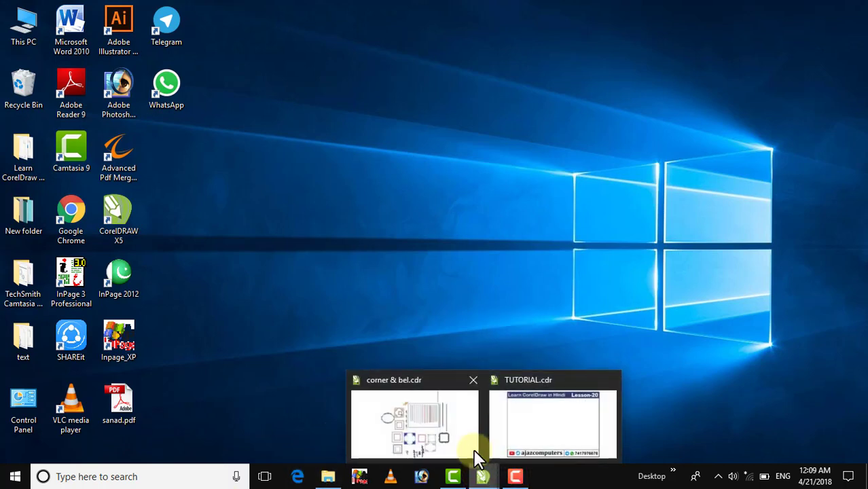
click(552, 431)
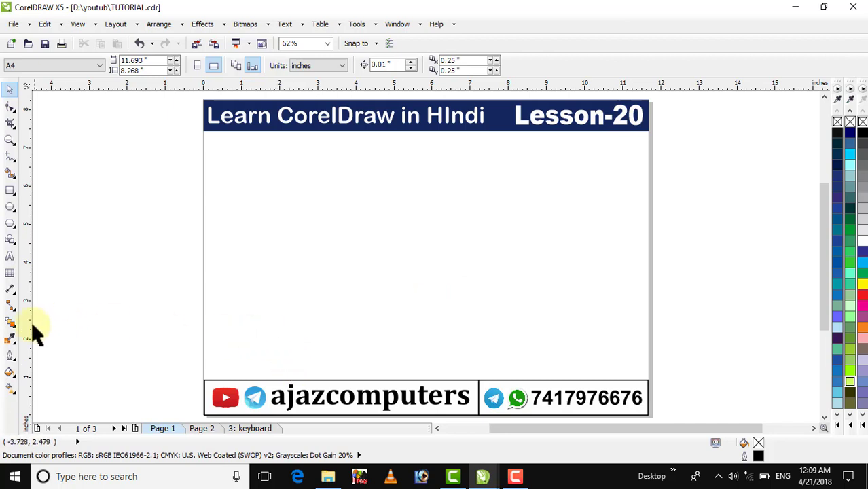
click(10, 321)
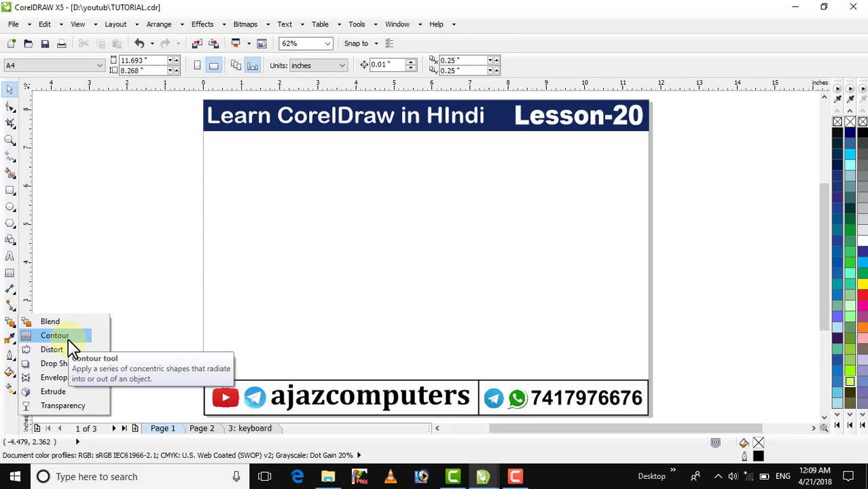
click(791, 9)
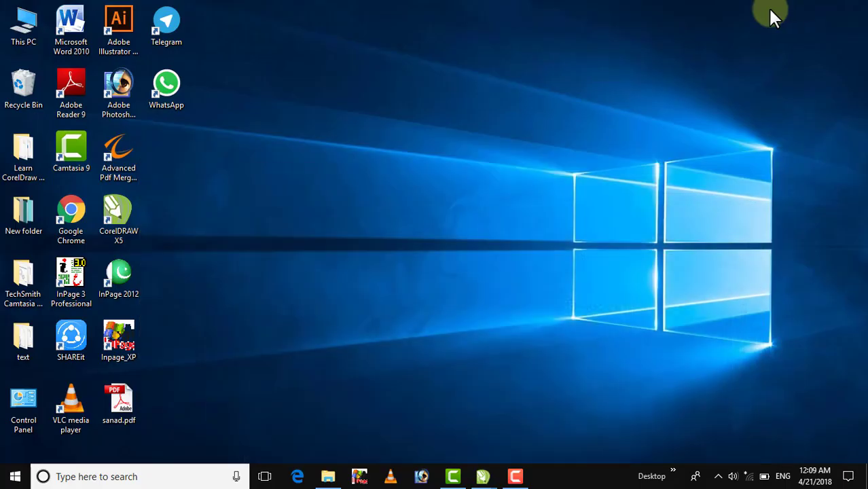
- Open sanad.pdf from the desktop and examine the decorative borders on all three certificate pages
double_click(120, 400)
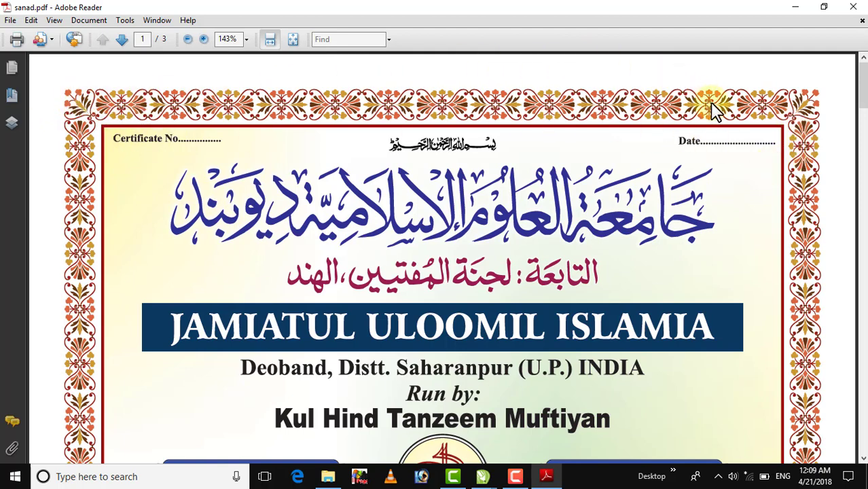
scroll(539, 198, down, 6)
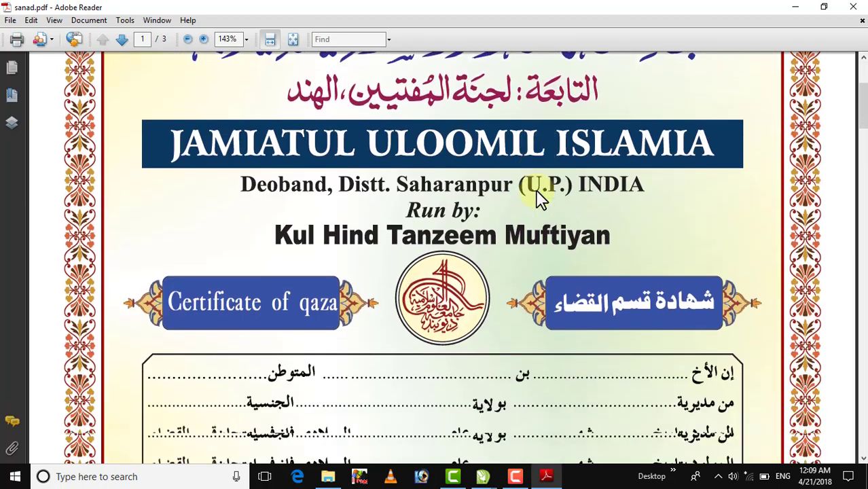
scroll(540, 199, down, 10)
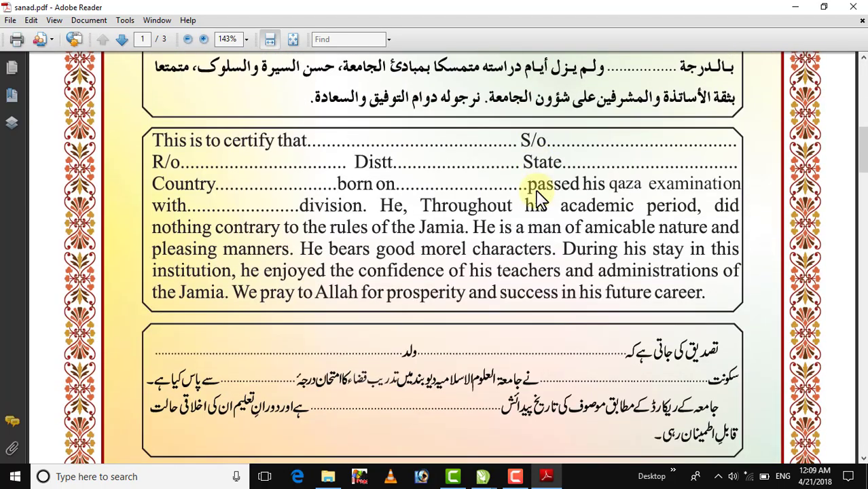
scroll(539, 198, down, 11)
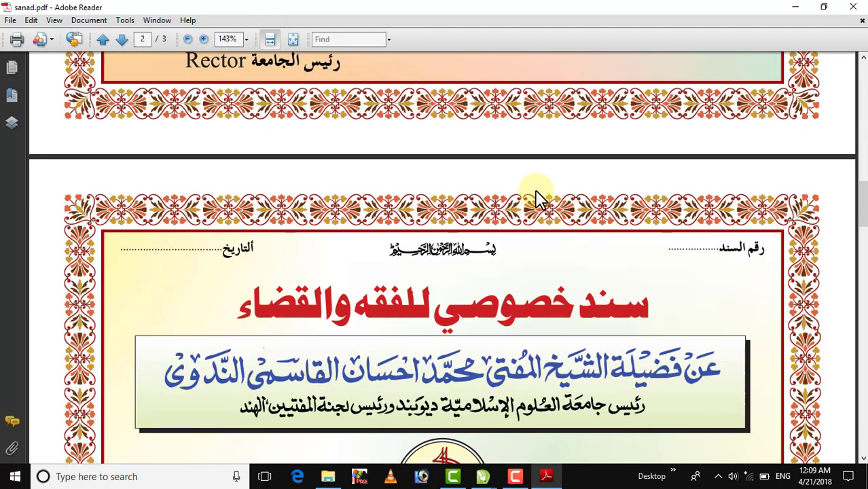
scroll(540, 198, down, 12)
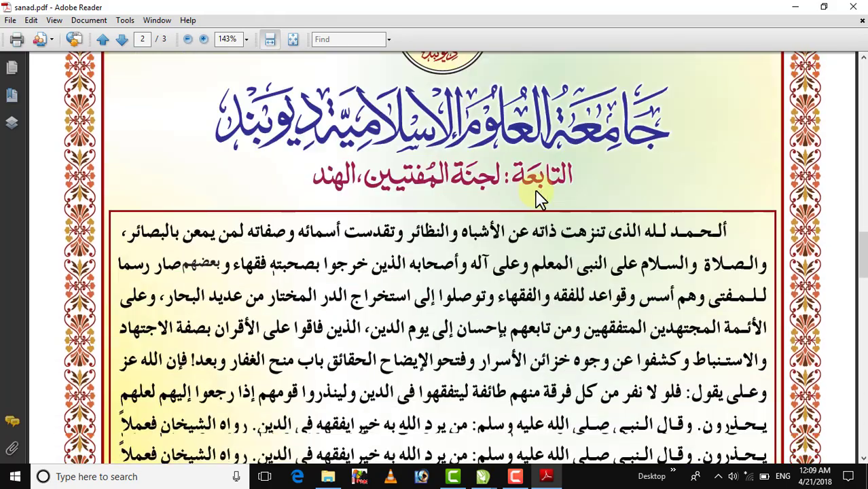
scroll(539, 198, down, 8)
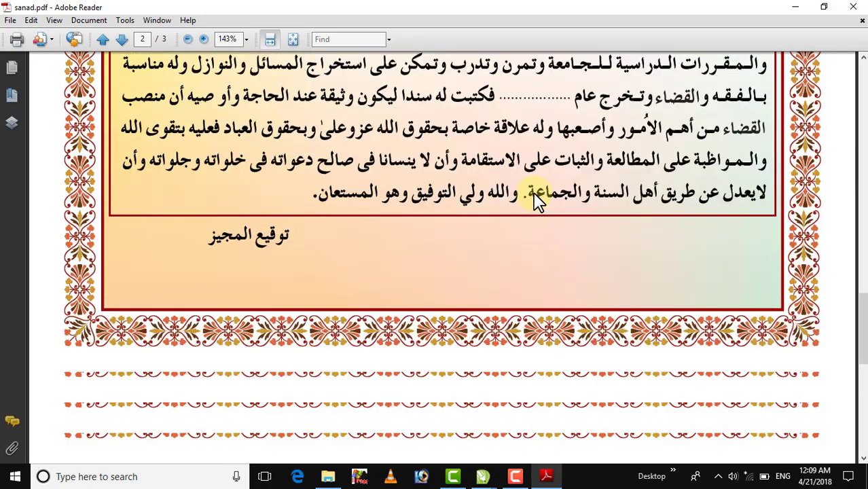
scroll(534, 198, down, 10)
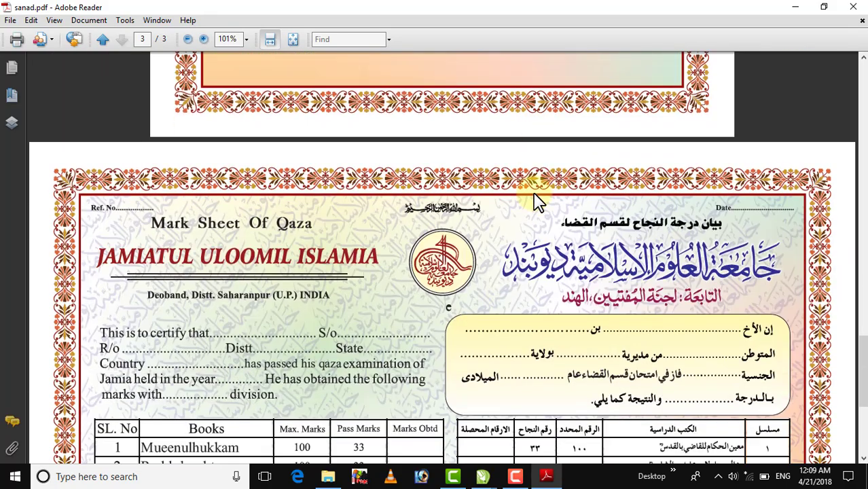
scroll(538, 201, down, 2)
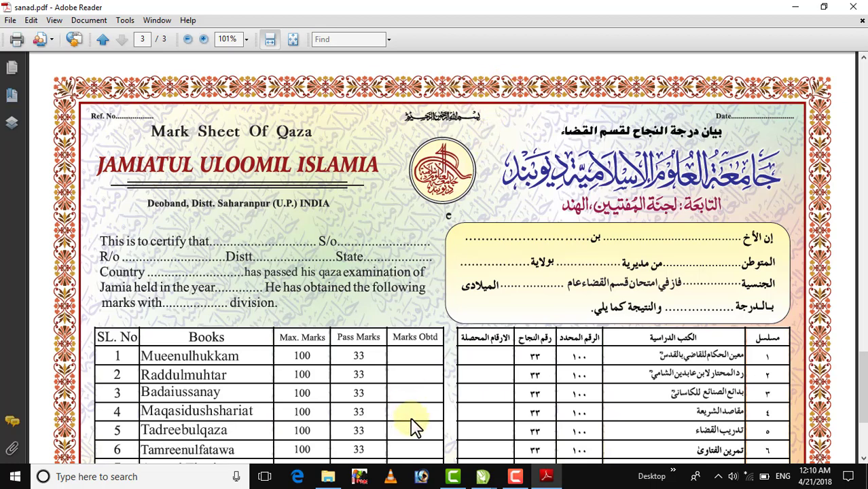
- Switch back to TUTORIAL.cdr in CorelDRAW and add a page-sized rectangle on Page 2
click(485, 478)
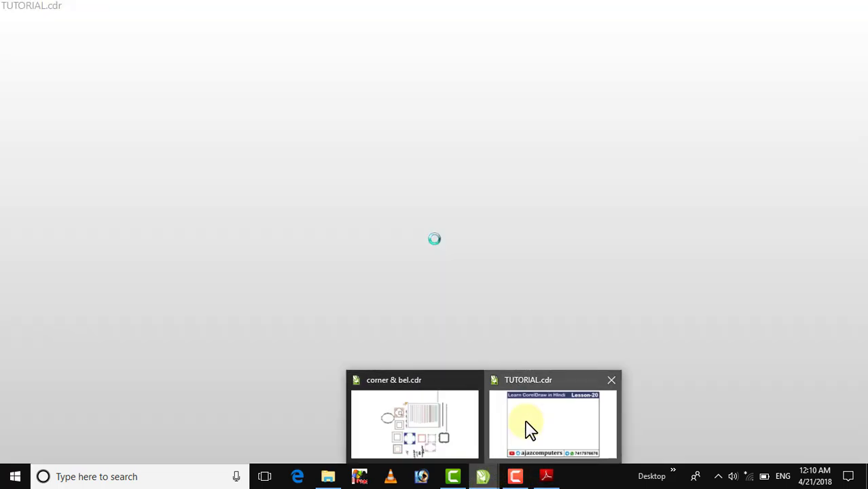
click(548, 414)
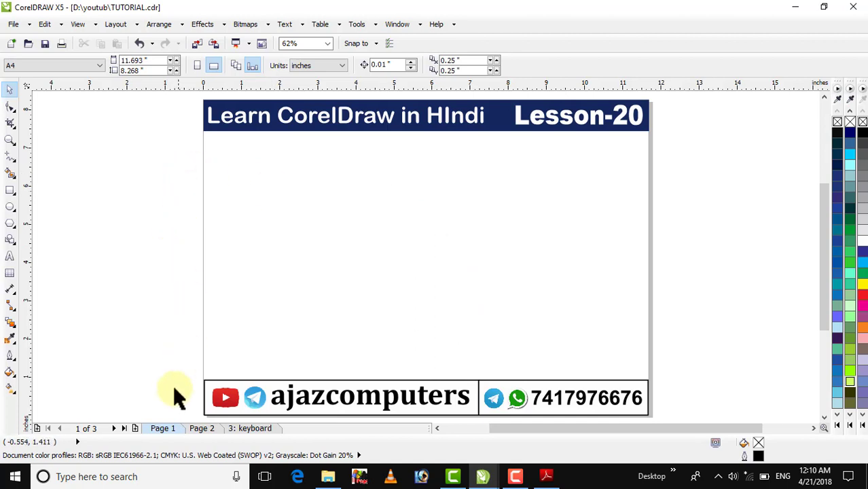
click(199, 429)
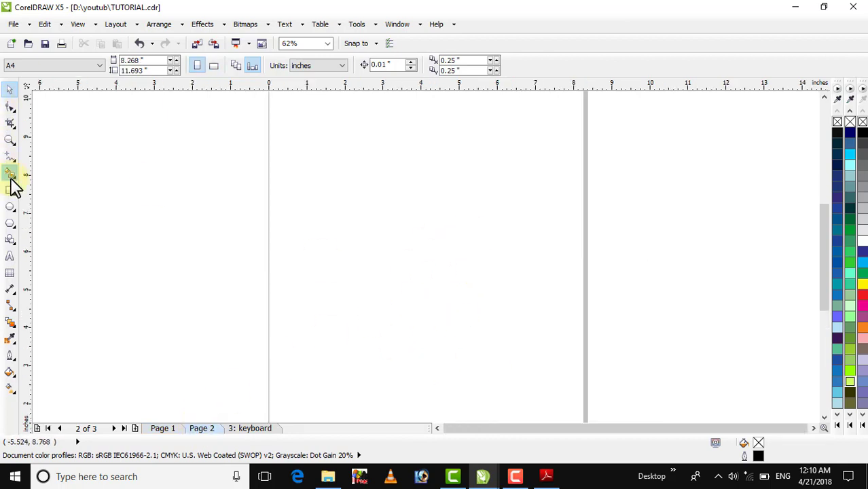
double_click(16, 193)
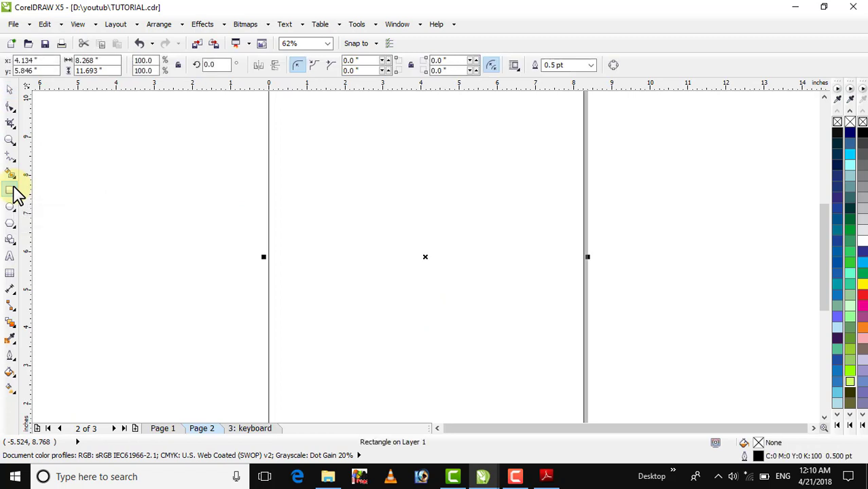
key(F4)
click(513, 478)
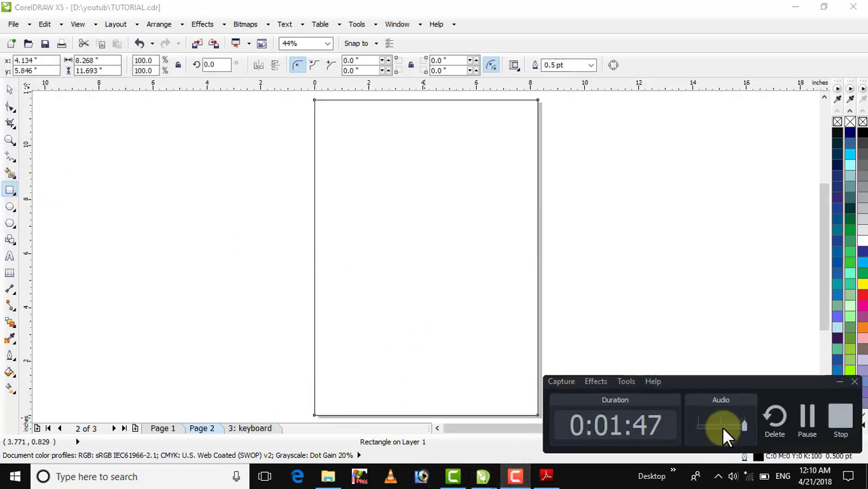
click(806, 424)
click(805, 417)
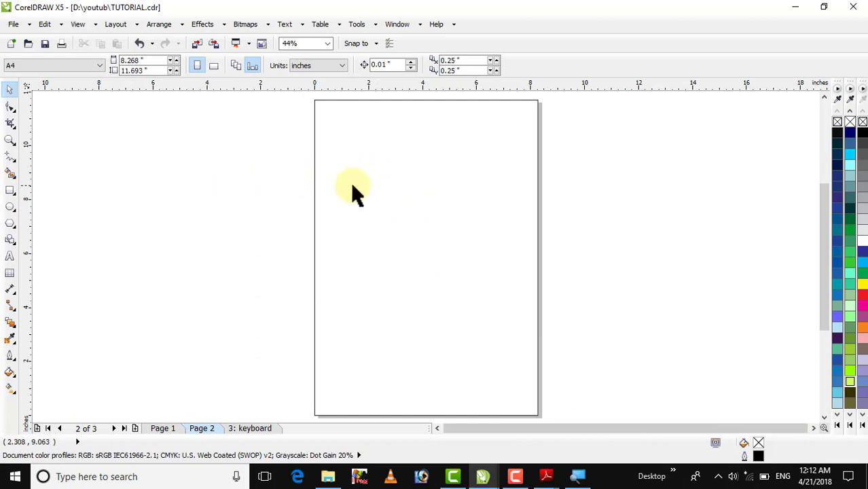
click(322, 170)
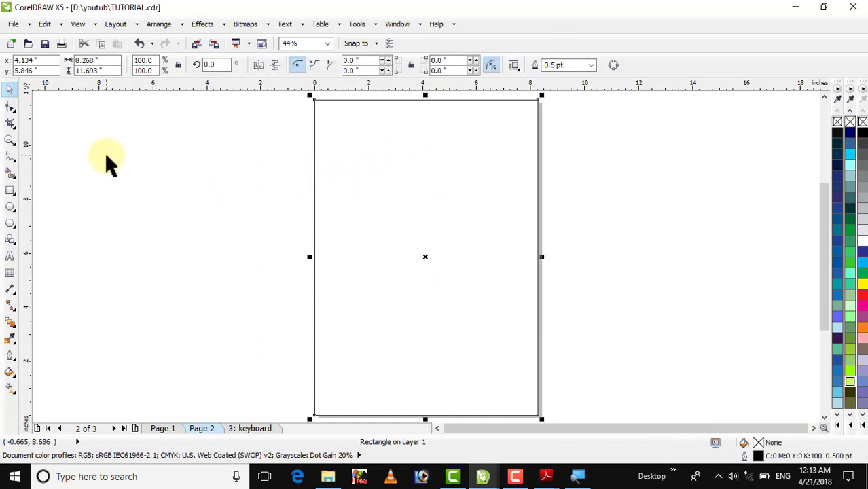
click(125, 164)
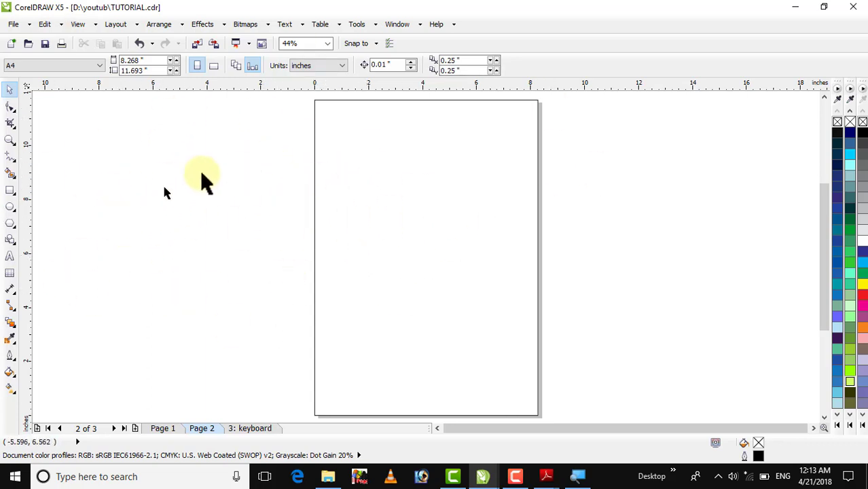
- Apply an inside contour with 2 steps and a 0.18-inch offset to the page-sized rectangle
click(360, 204)
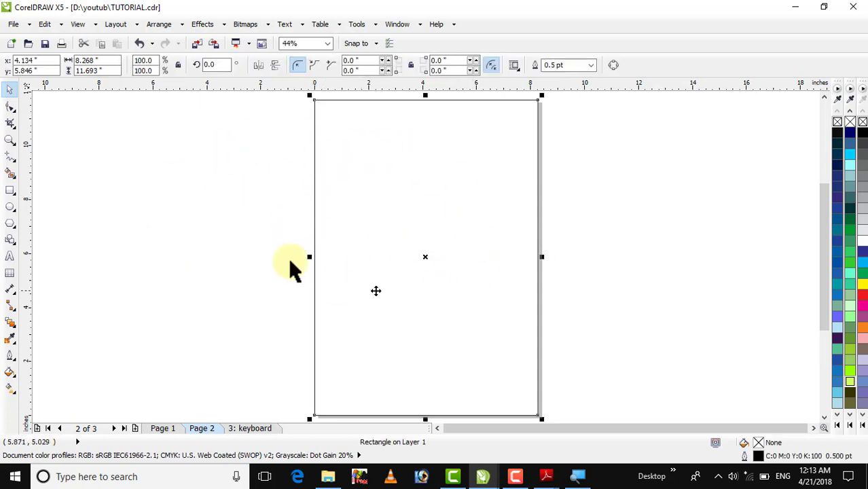
click(10, 322)
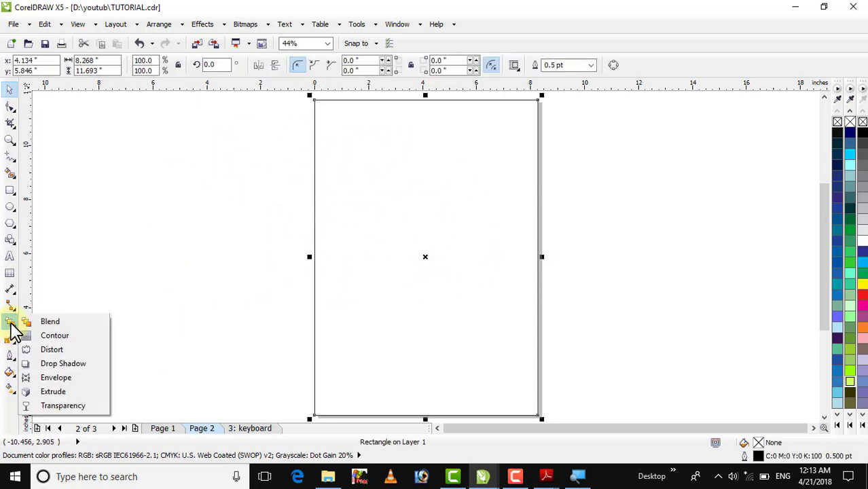
click(56, 335)
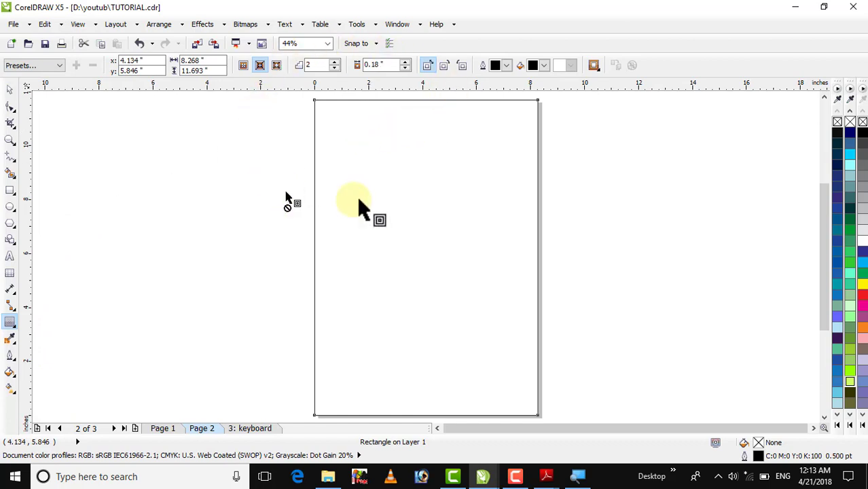
click(261, 66)
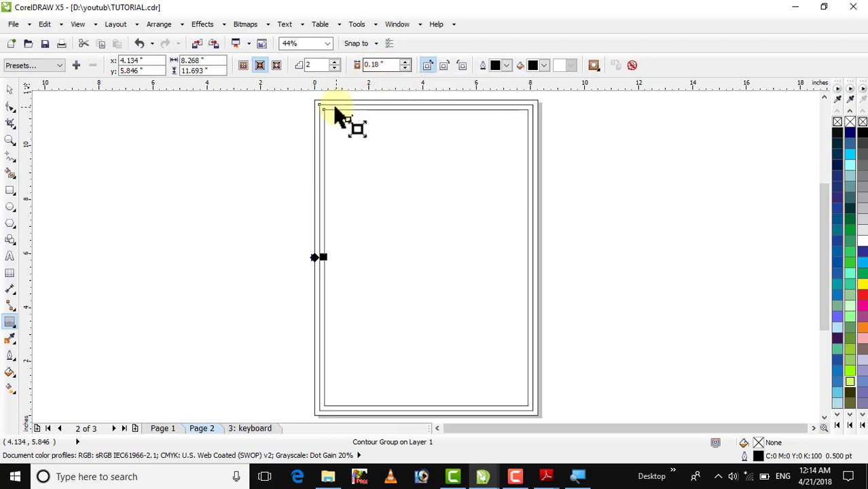
- Examine the spacing between the contour lines at the rectangle's upper-left corner
click(9, 140)
drag(307, 99, 345, 128)
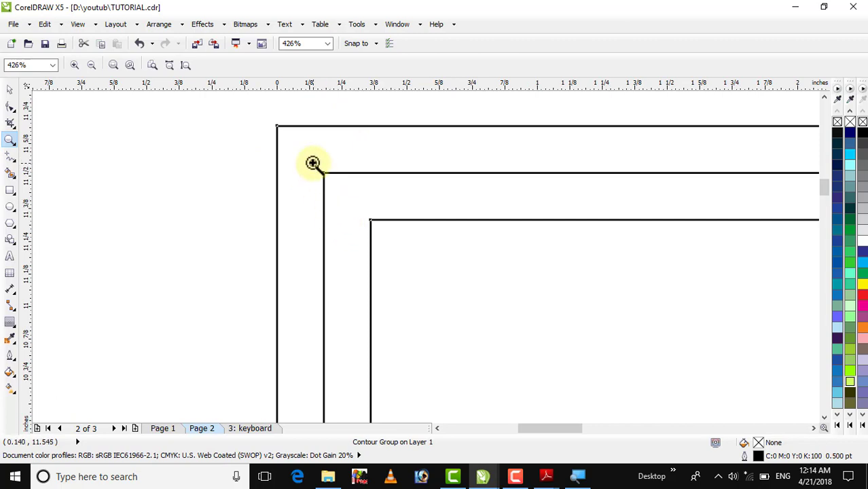
click(10, 90)
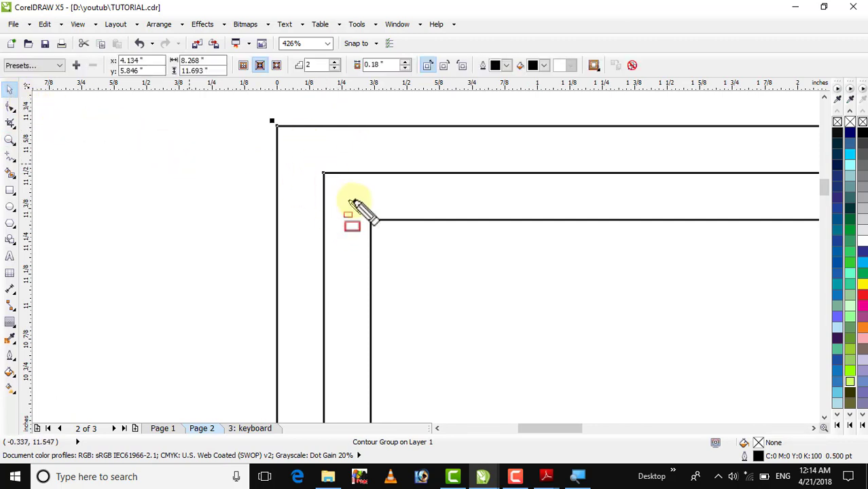
drag(411, 127, 454, 171)
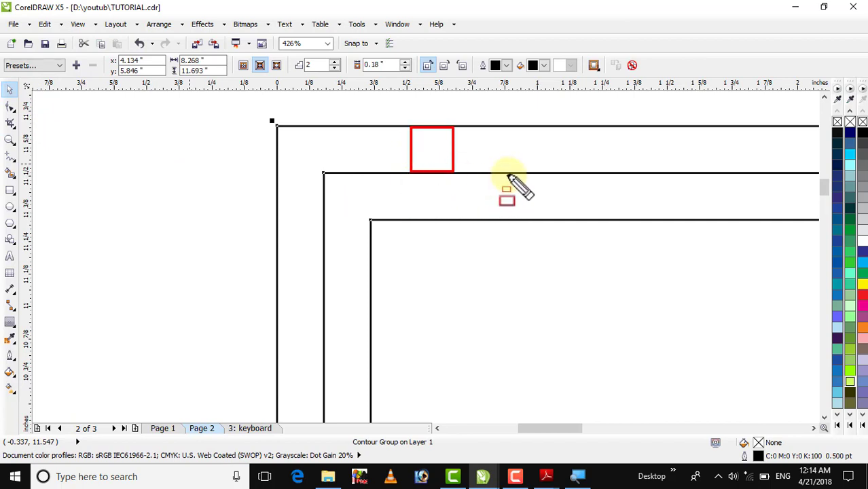
drag(507, 174, 539, 216)
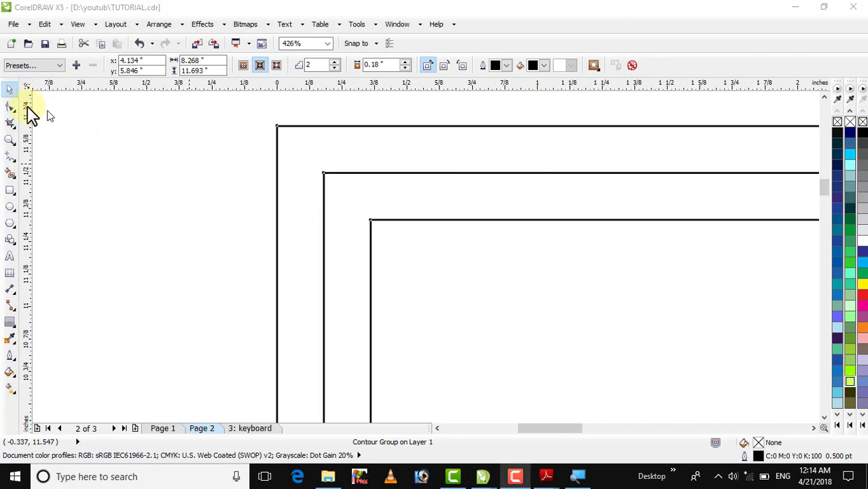
click(10, 90)
click(487, 297)
click(496, 299)
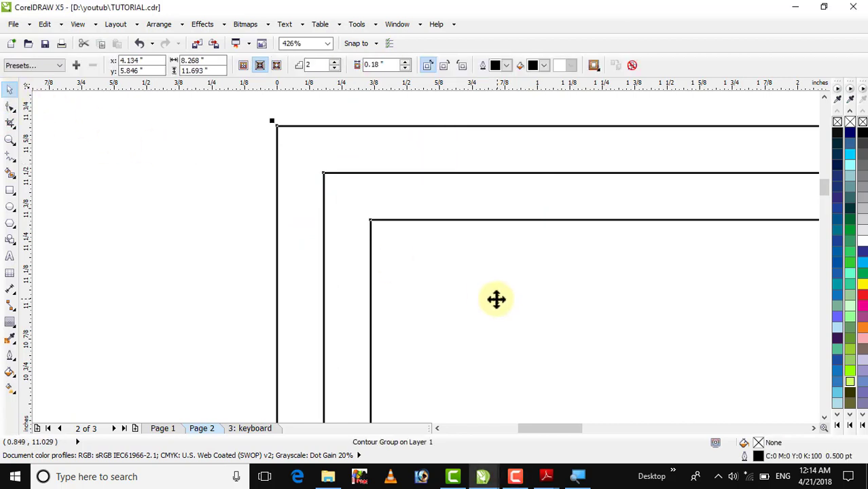
key(shift+F2)
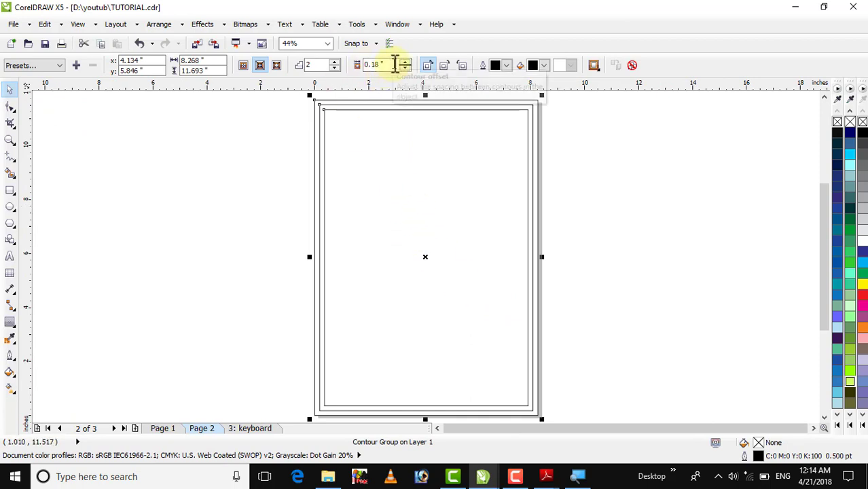
- Set the offset of the rectangle's inside contour to 0.4 inches
double_click(373, 64)
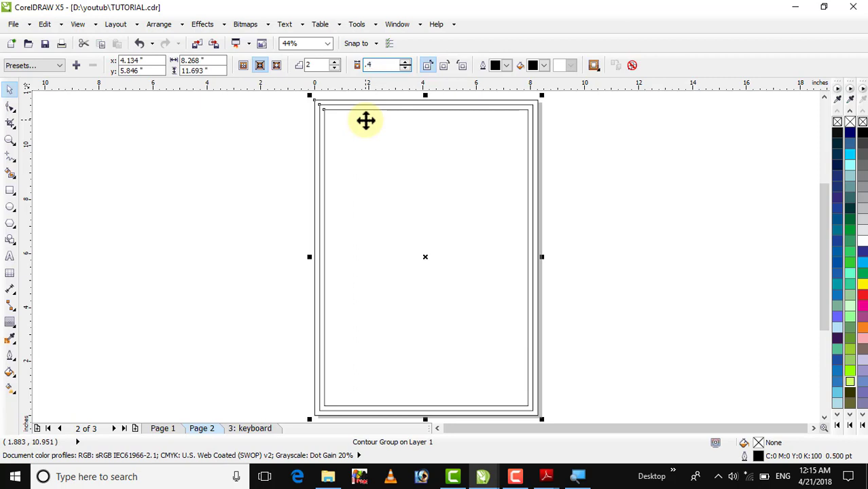
click(260, 66)
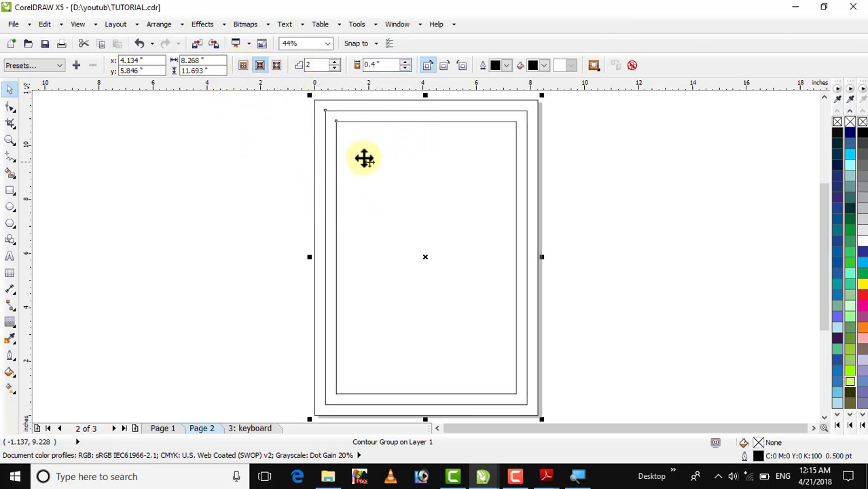
click(273, 124)
click(11, 140)
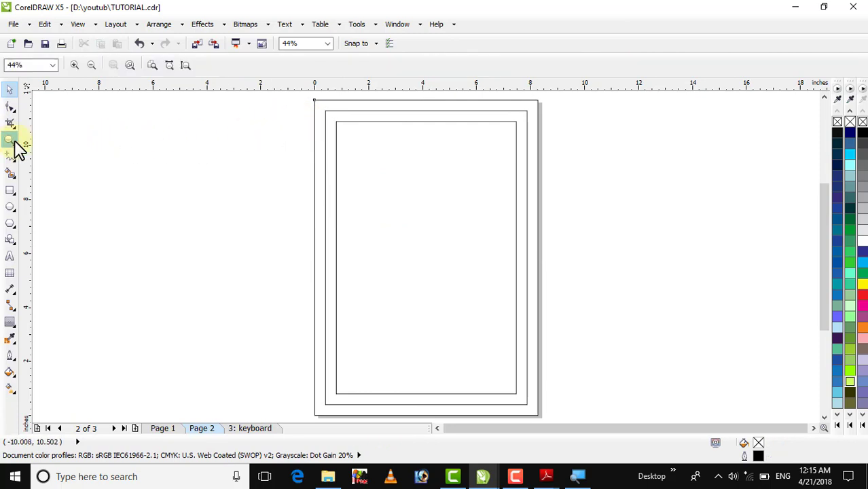
drag(297, 97, 565, 196)
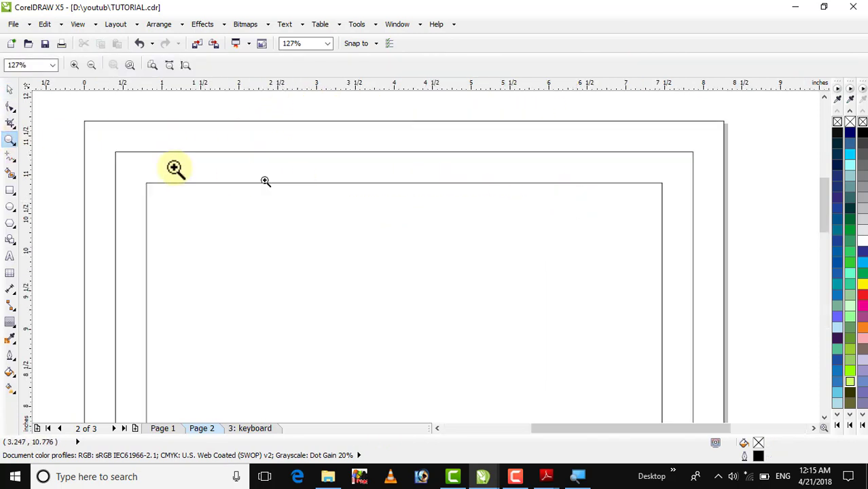
click(10, 91)
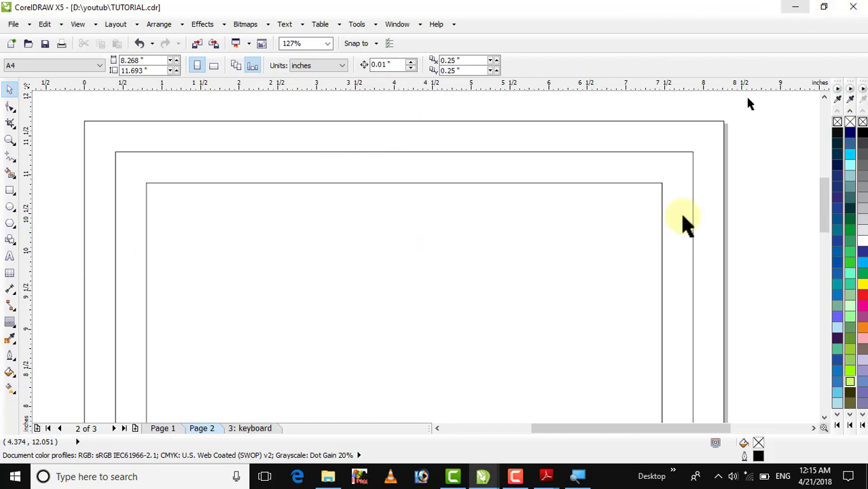
- Switch to sanad.pdf in Adobe Reader, dismiss the accessibility dialogs, and examine the certificate border on page 2
click(546, 476)
click(548, 416)
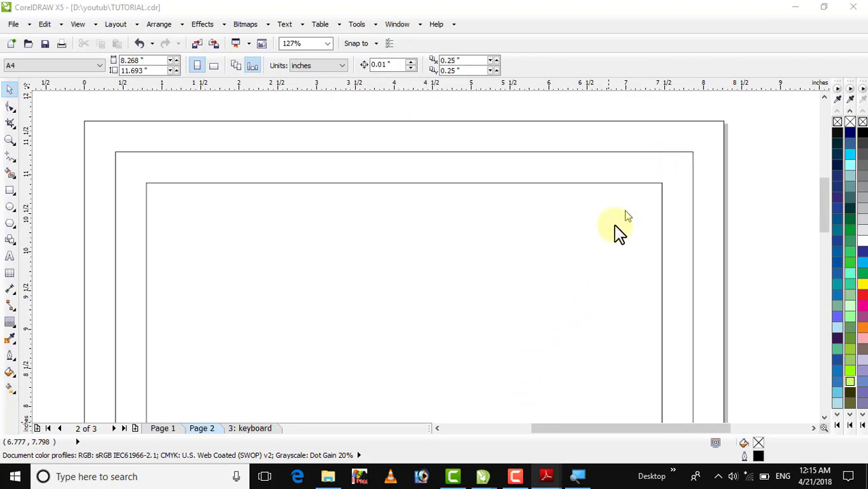
click(794, 7)
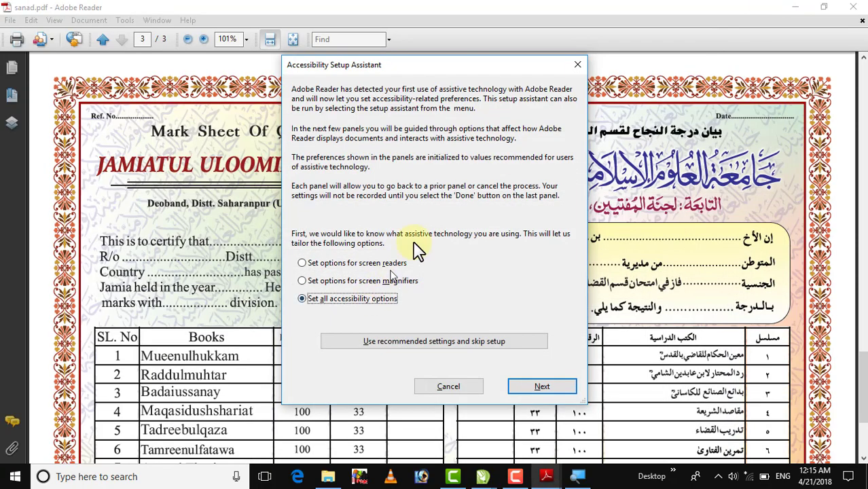
click(577, 64)
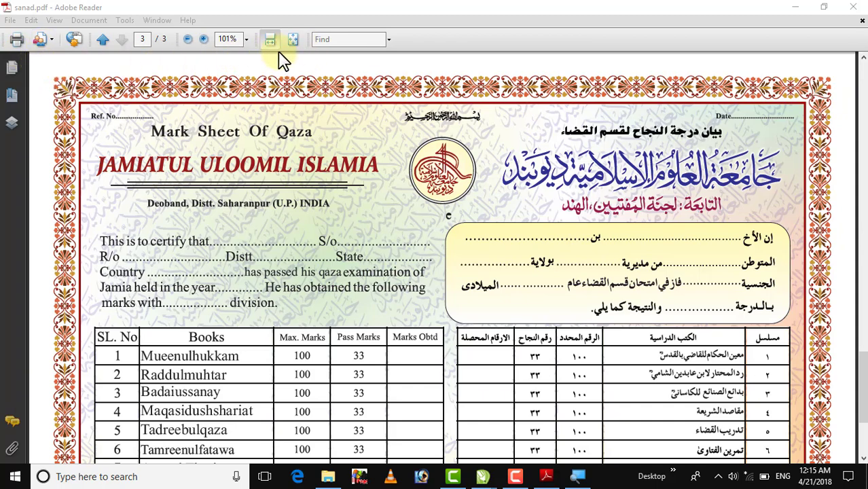
click(861, 380)
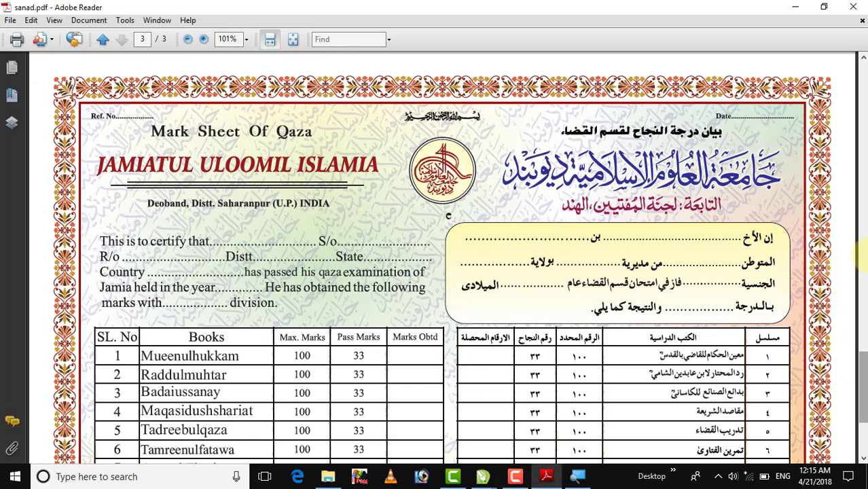
drag(861, 362, 861, 239)
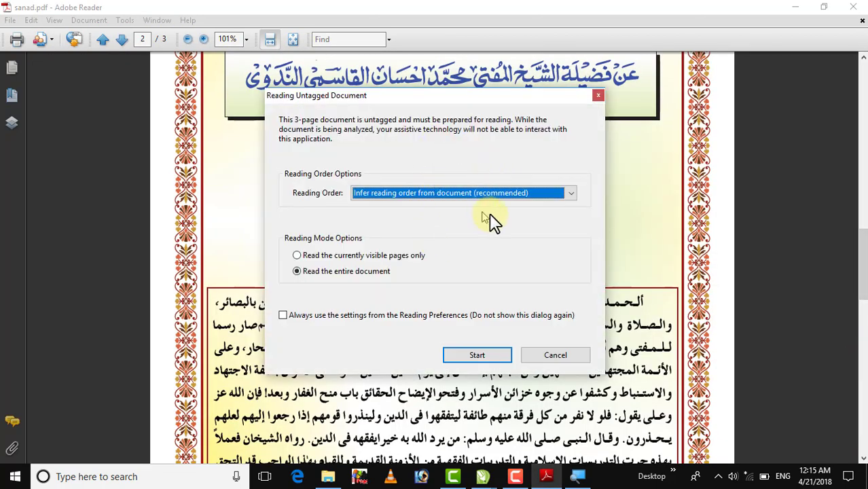
click(554, 354)
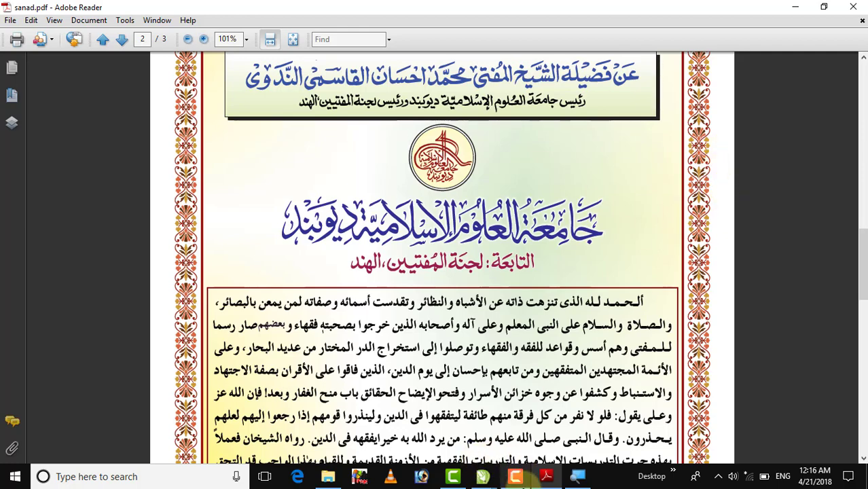
- Switch back to TUTORIAL.cdr in CorelDRAW and break the rectangle's contour group apart
mouse_move(484, 477)
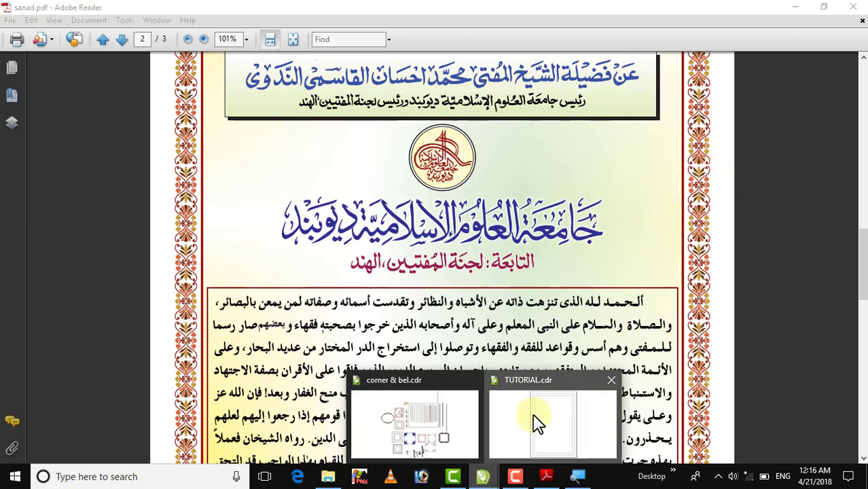
click(536, 424)
click(221, 122)
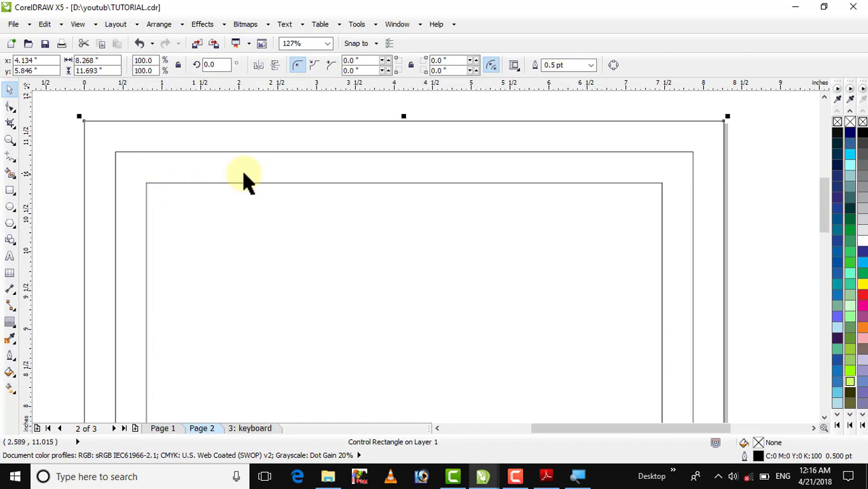
click(305, 107)
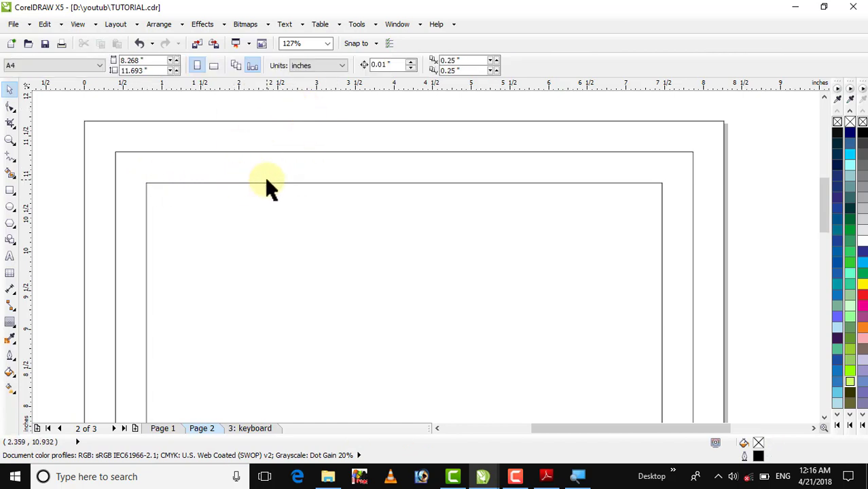
click(265, 180)
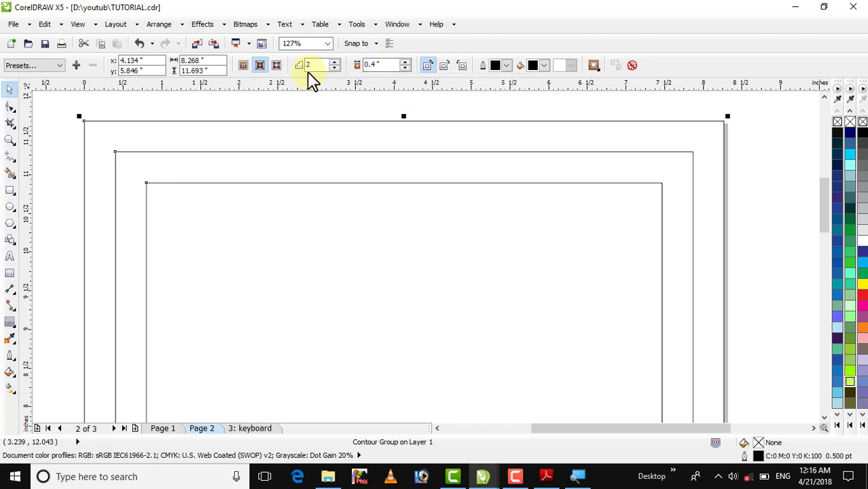
click(319, 112)
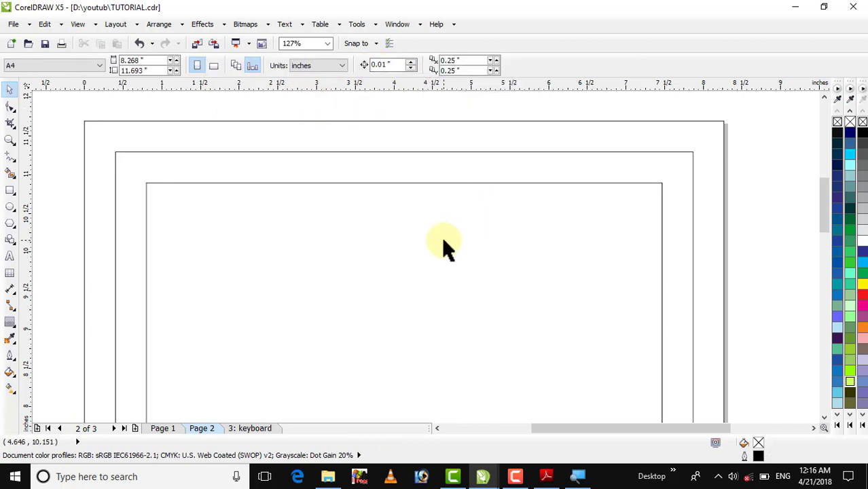
click(389, 229)
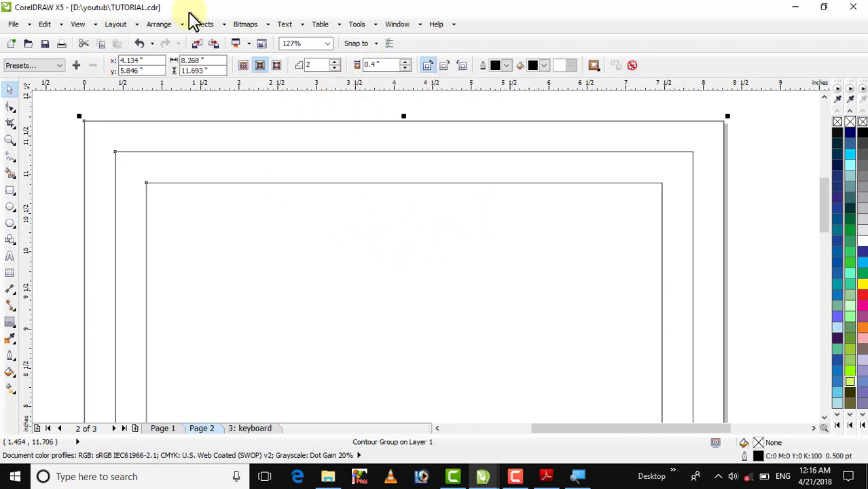
click(166, 24)
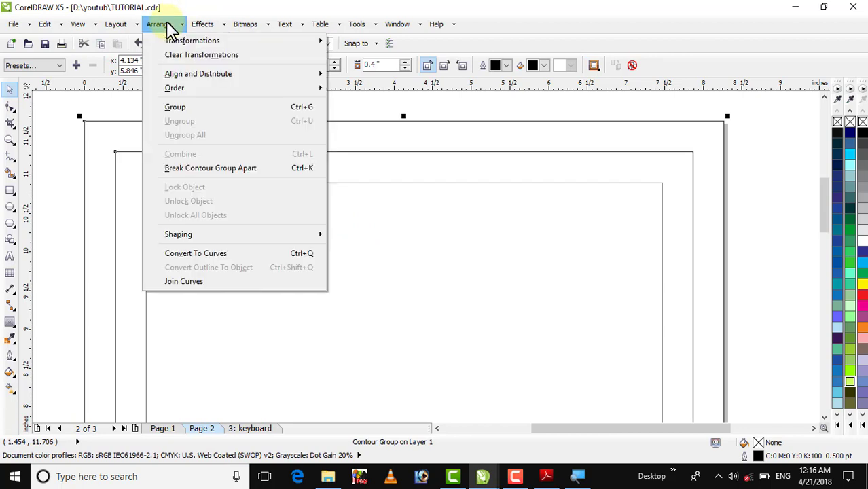
click(188, 170)
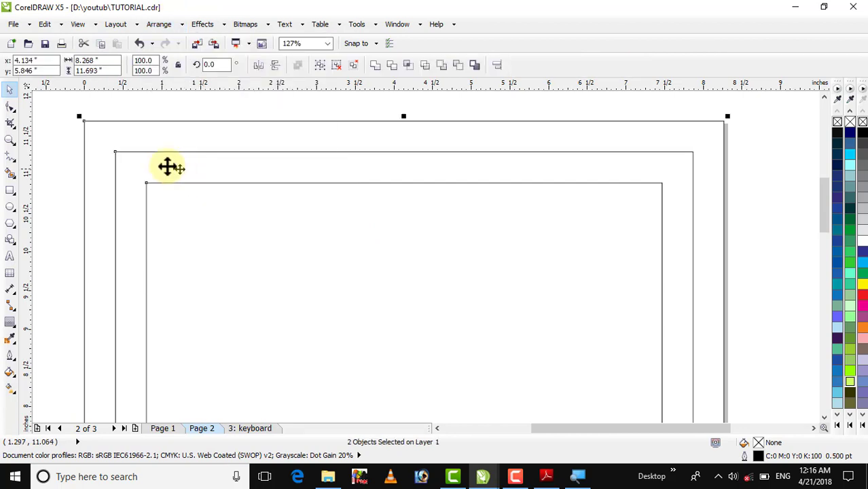
- Select the outermost page-sized rectangle, move it off the page and delete it
click(123, 97)
click(115, 123)
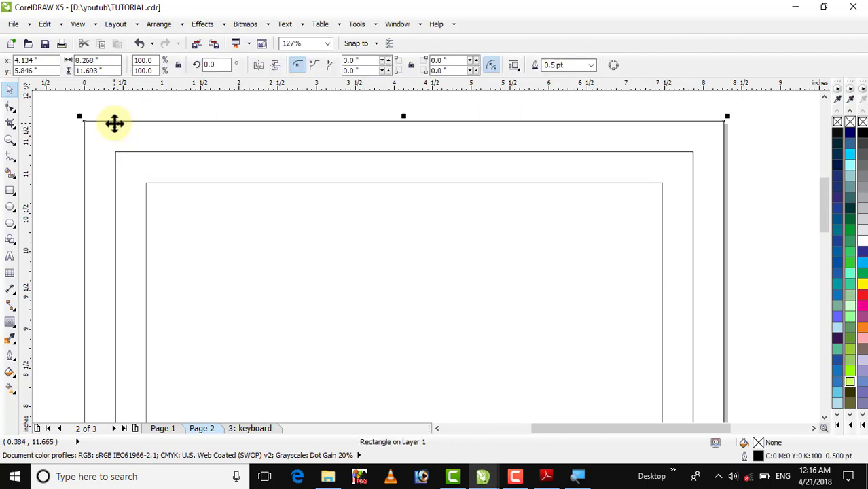
drag(114, 122, 781, 132)
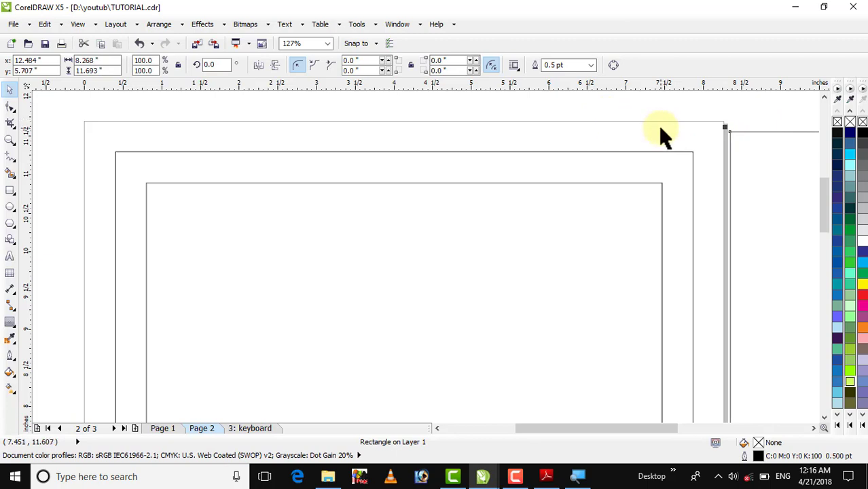
key(Delete)
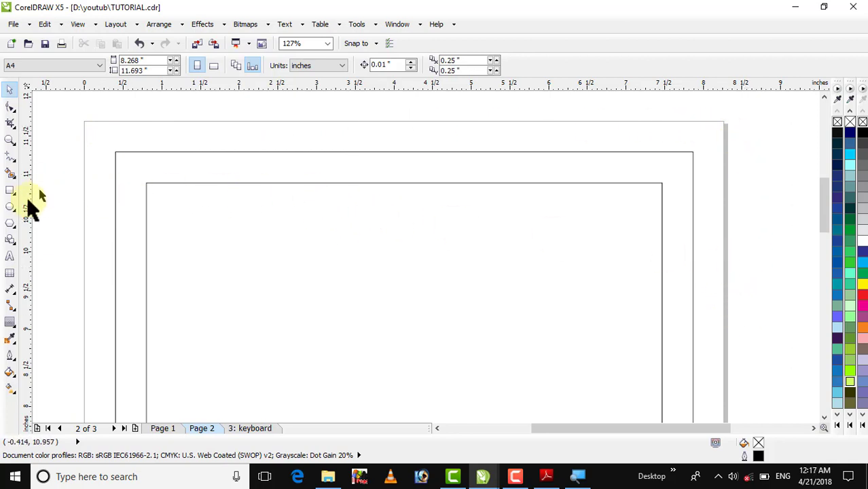
key(ctrl+t)
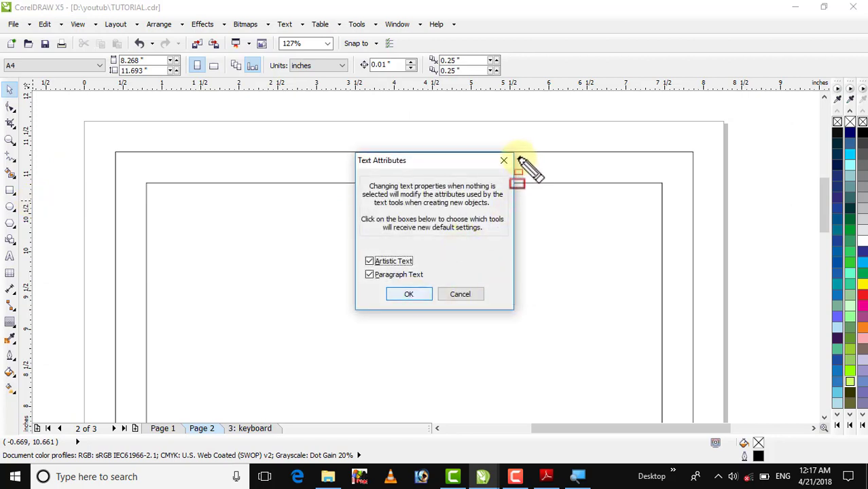
drag(584, 149, 628, 183)
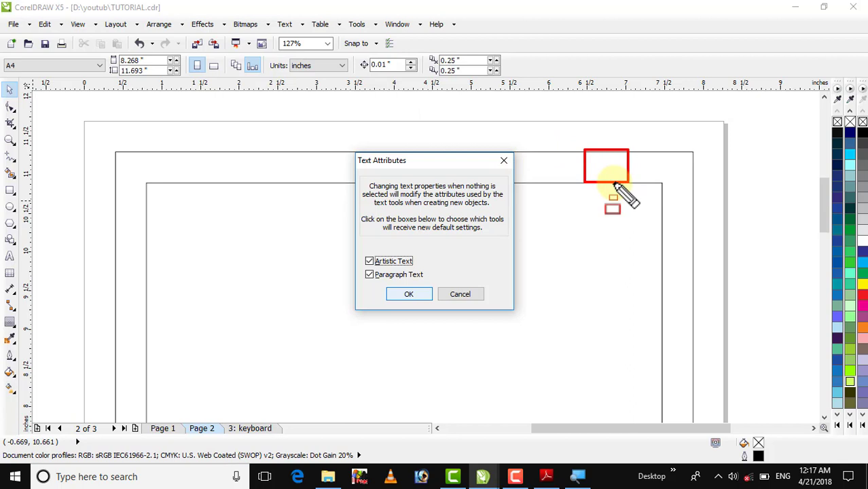
key(Escape)
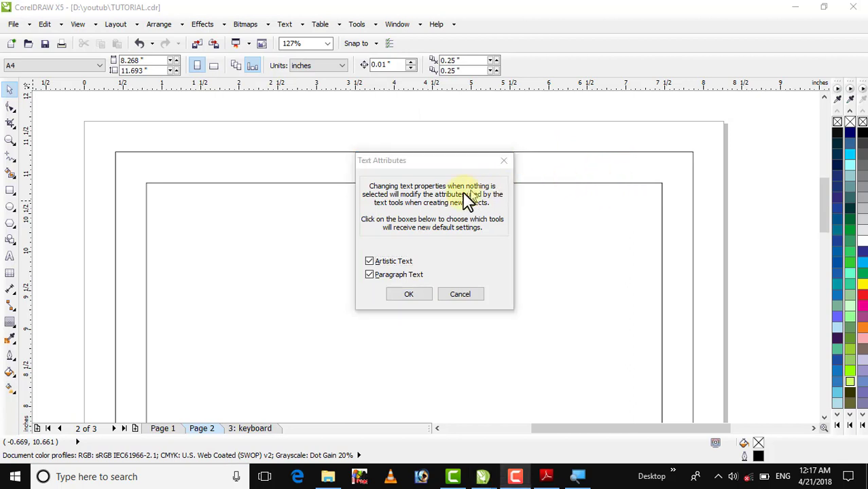
click(503, 160)
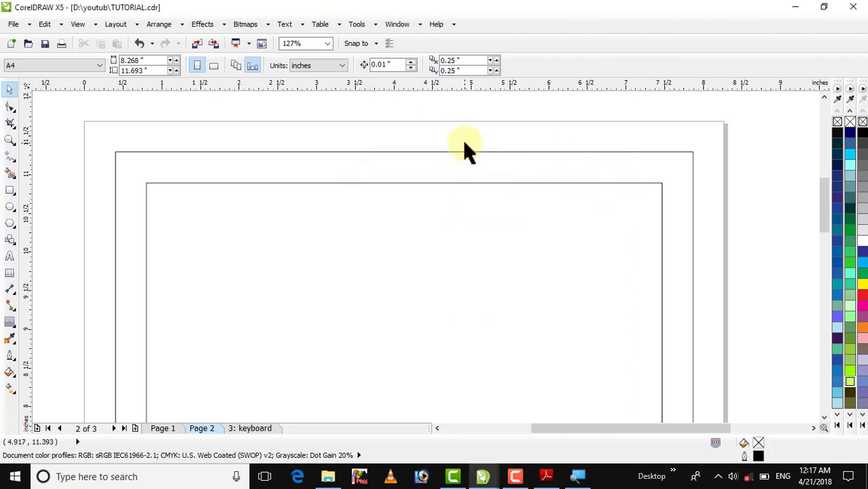
key(ctrl+shift+d)
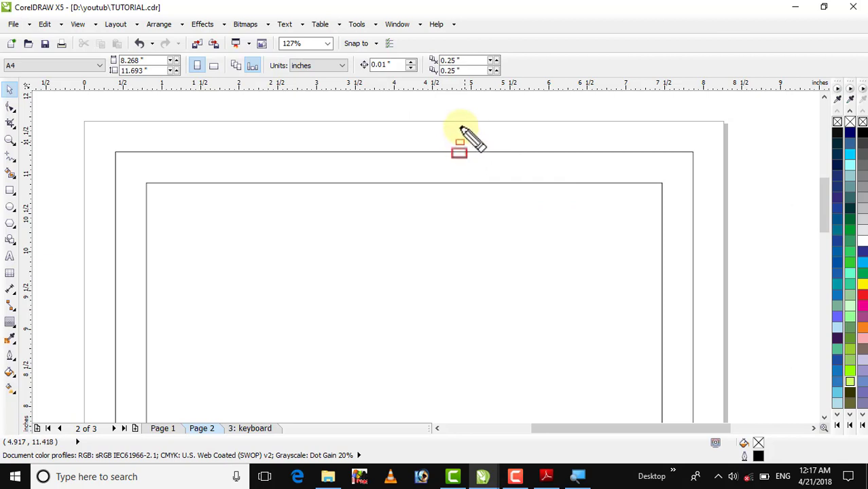
mouse_move(460, 122)
mouse_down()
mouse_move(517, 149)
mouse_move(558, 148)
mouse_up()
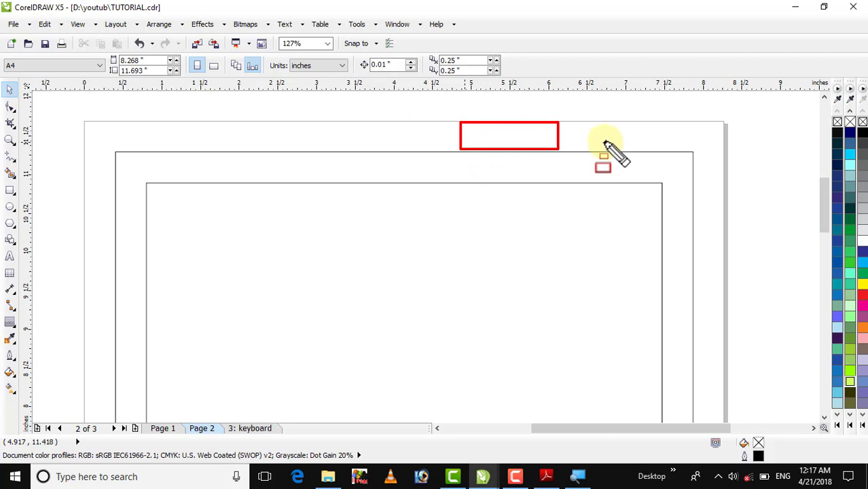
key(ctrl+shift+d)
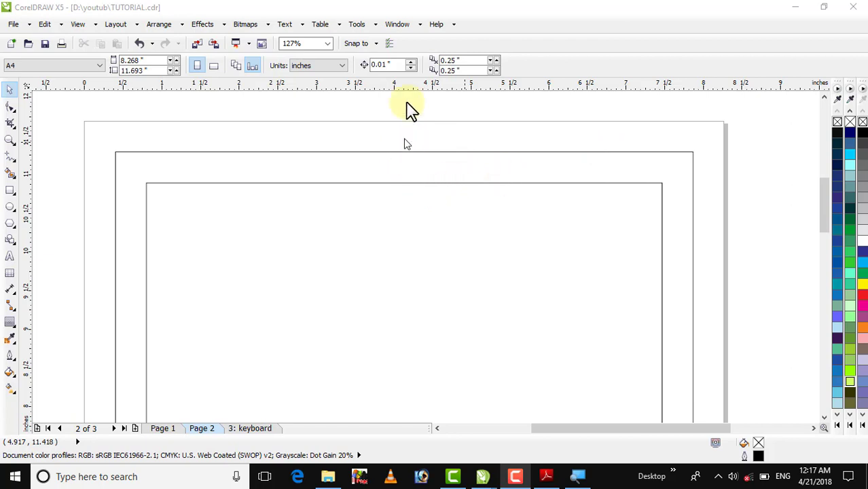
- Switch to the open document corner & bel.cdr and examine the ornamental border strips on Page 1 and Page 2
click(397, 24)
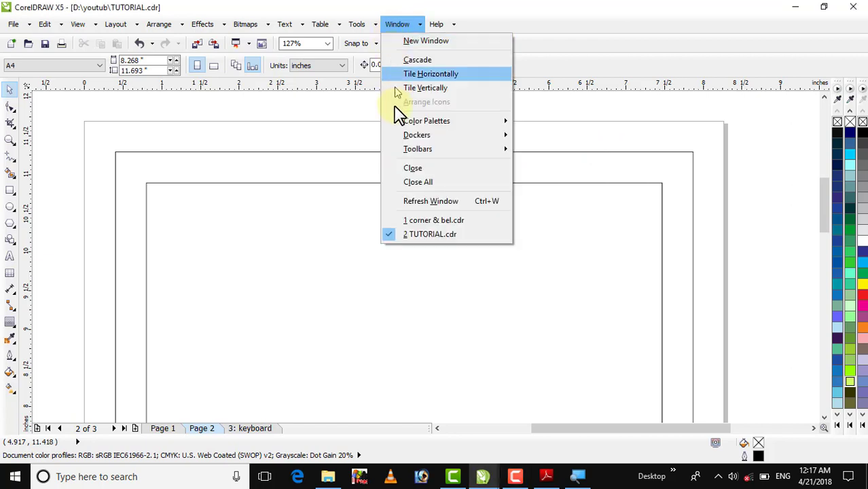
click(438, 218)
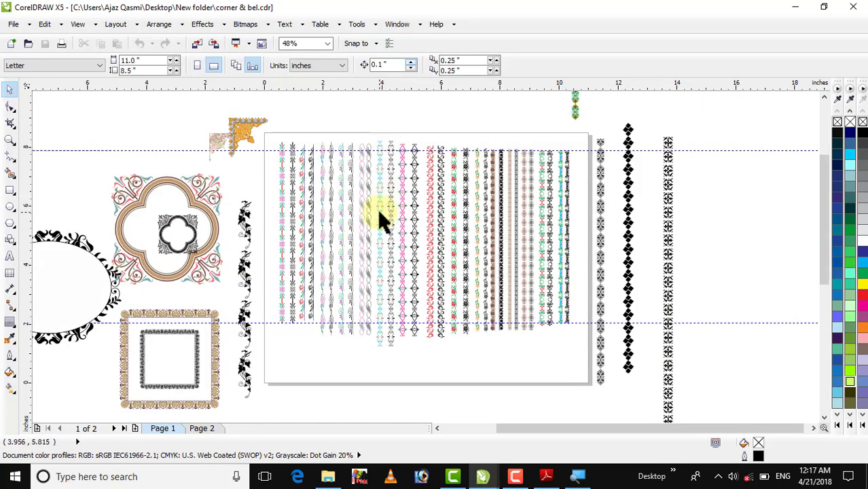
click(9, 139)
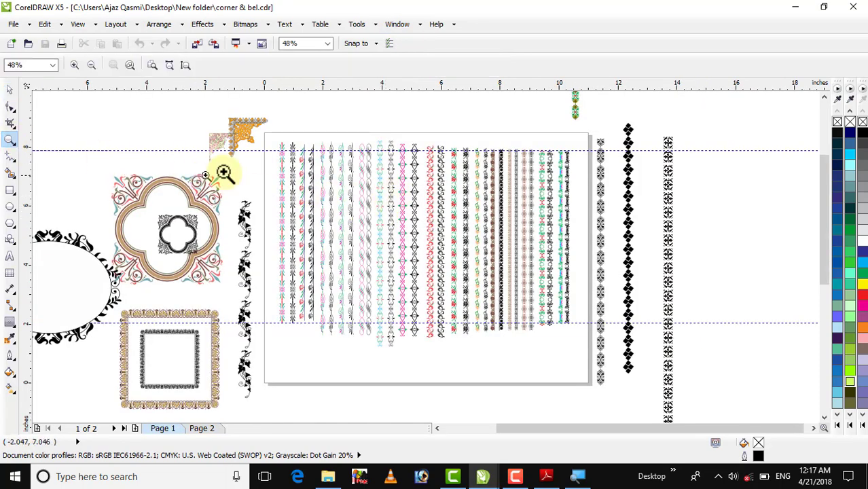
drag(260, 136, 589, 227)
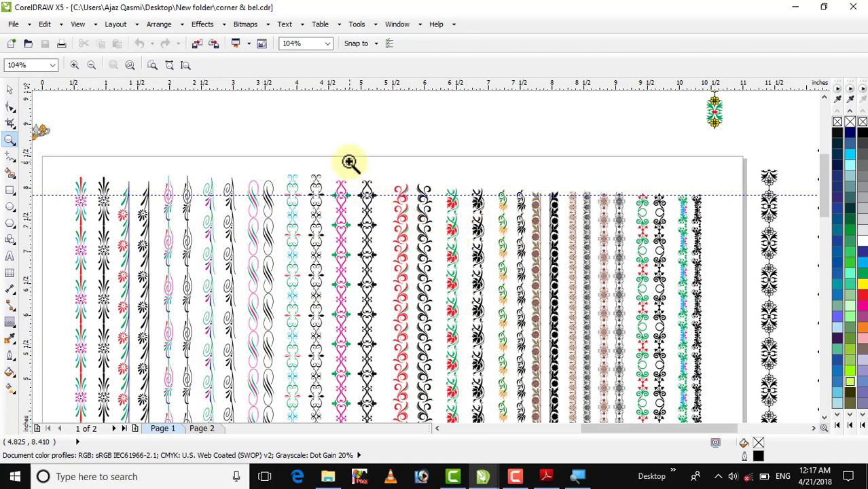
click(204, 429)
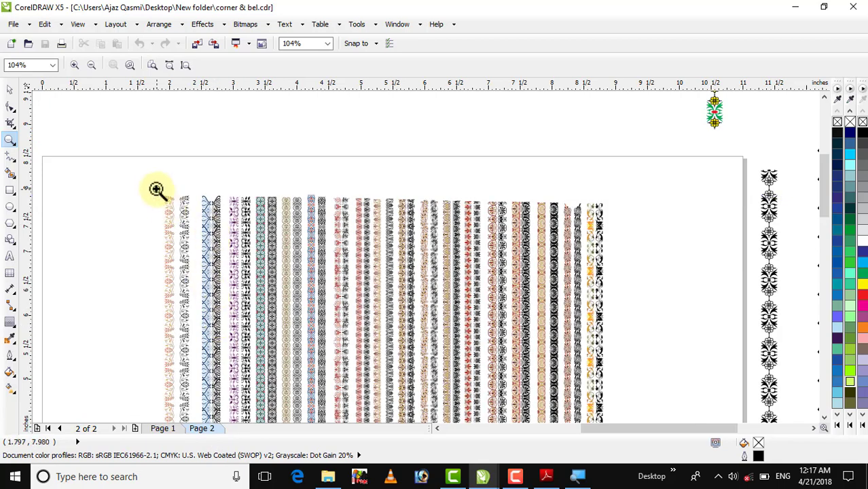
drag(156, 189, 610, 284)
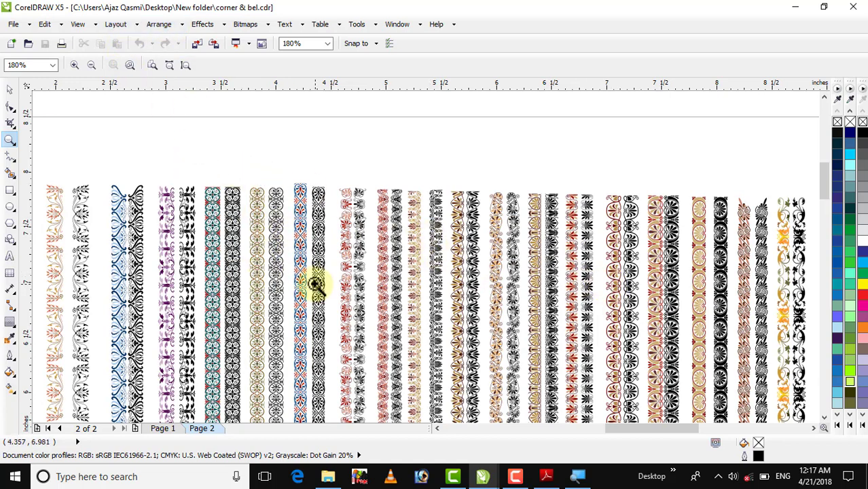
- Examine the square ornamental frames outside the page, find the small red-and-gold one inside the black frame, and activate the Pick tool
key(F4)
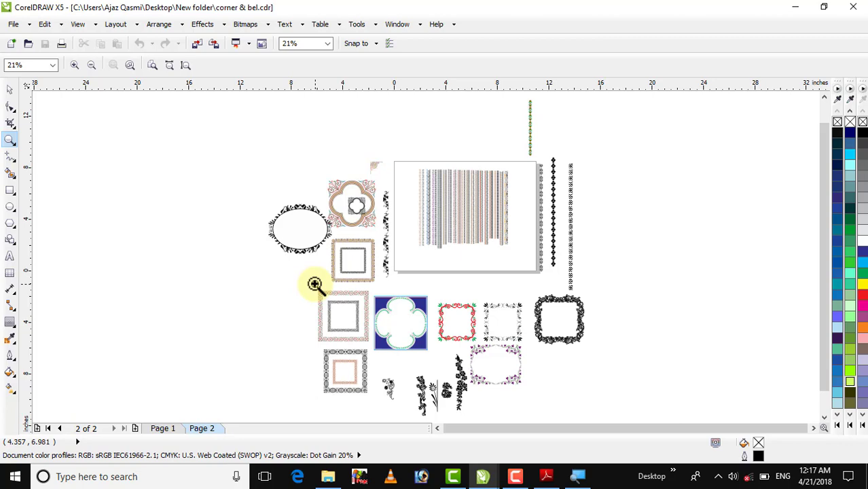
drag(301, 274, 404, 327)
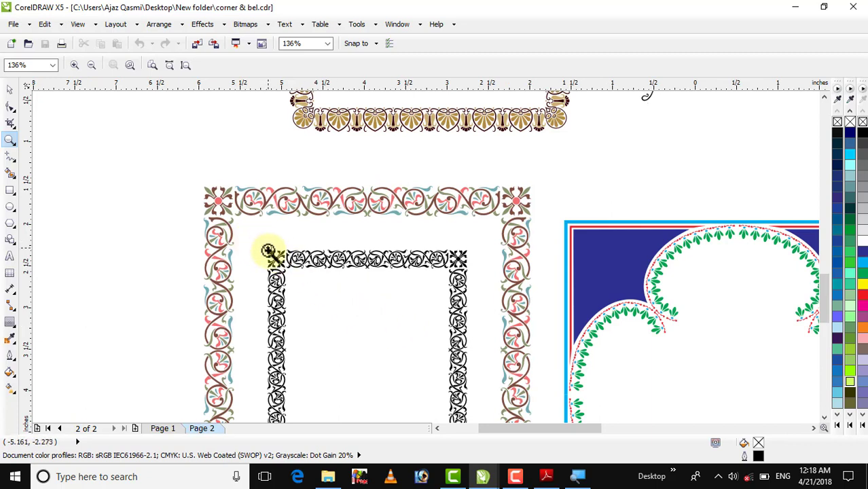
right_click(270, 255)
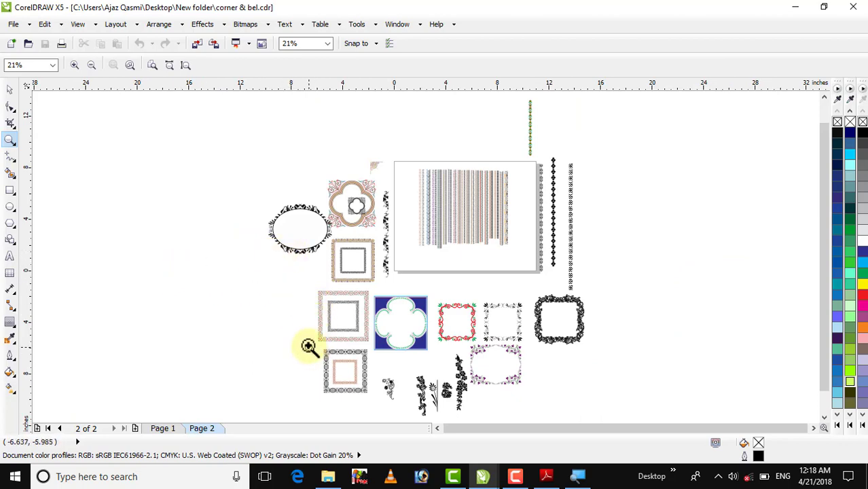
drag(312, 347, 398, 387)
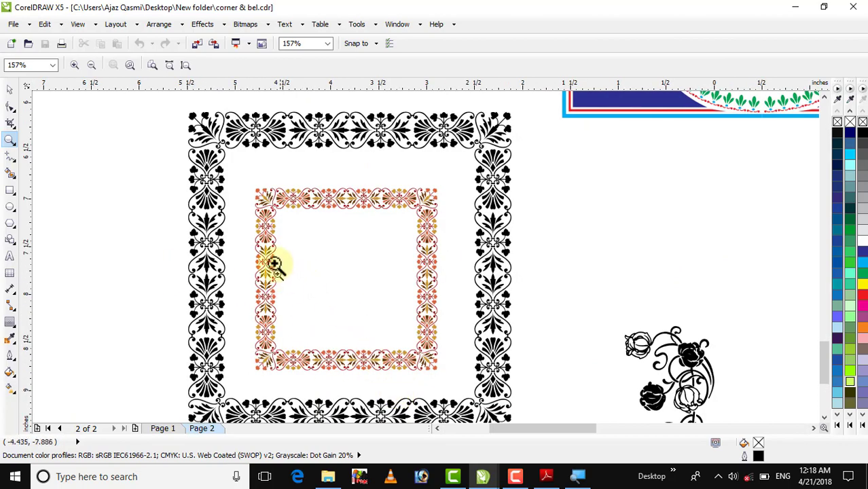
click(8, 92)
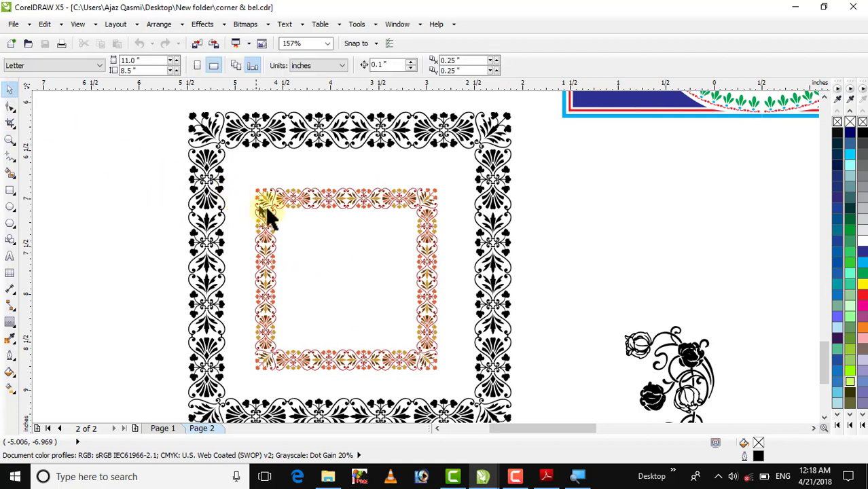
- Ungroup the small red-and-gold frame and move its upper-left corner piece out beyond the black frame
click(265, 205)
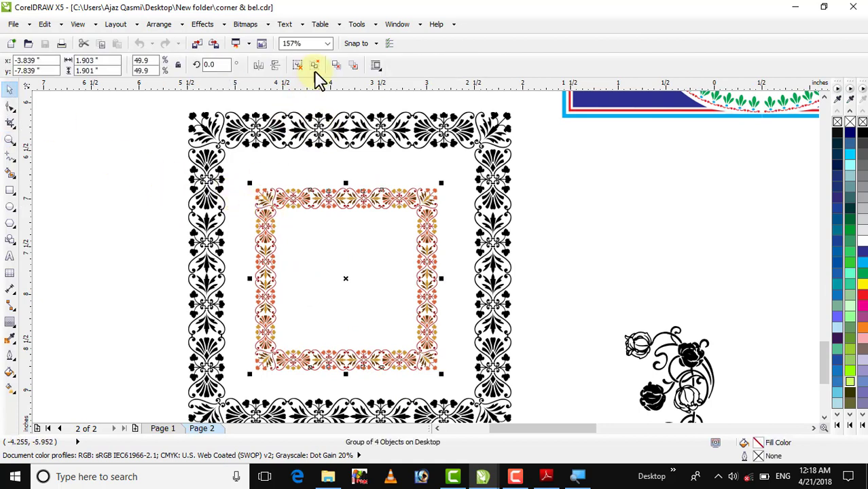
click(296, 65)
drag(126, 155, 369, 295)
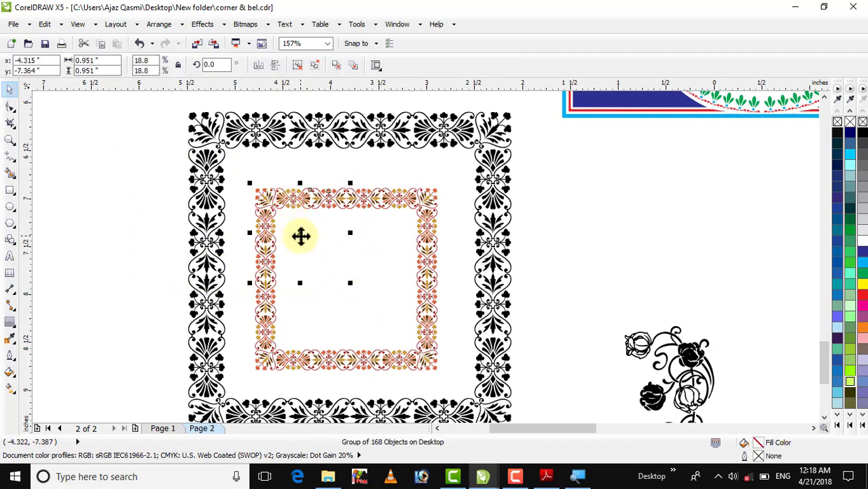
mouse_move(299, 235)
mouse_down()
mouse_move(258, 248)
mouse_move(141, 240)
mouse_move(125, 196)
mouse_move(295, 240)
mouse_move(300, 225)
mouse_up()
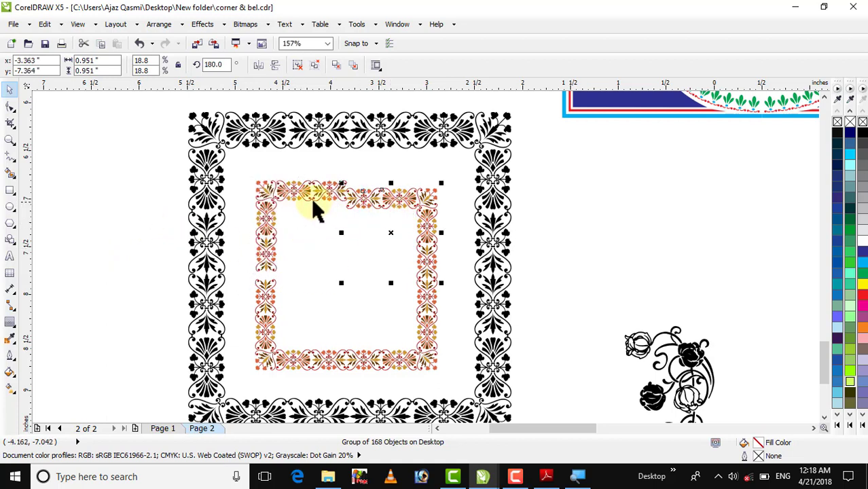
drag(303, 229, 121, 232)
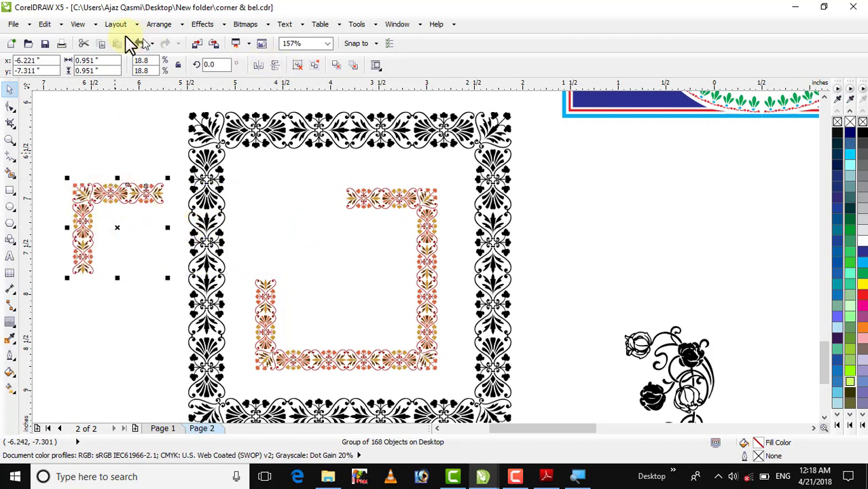
- Copy the separated red-and-gold corner piece and paste it onto Page 2 of TUTORIAL.cdr
click(44, 23)
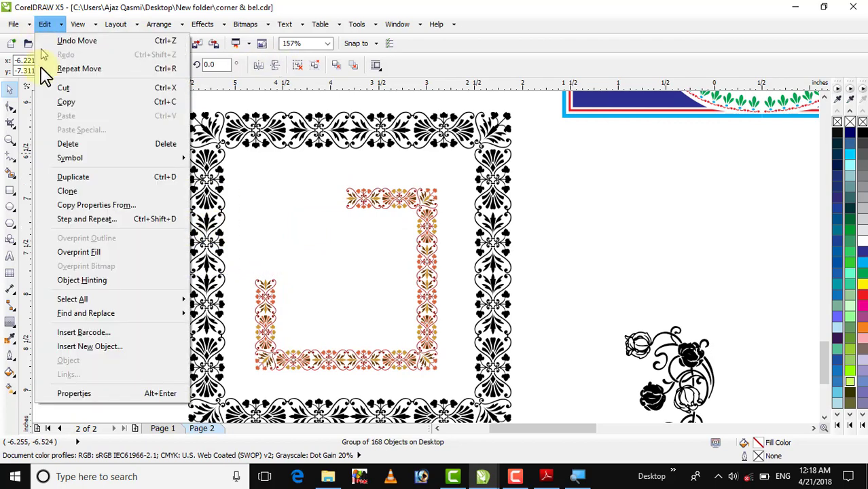
click(73, 103)
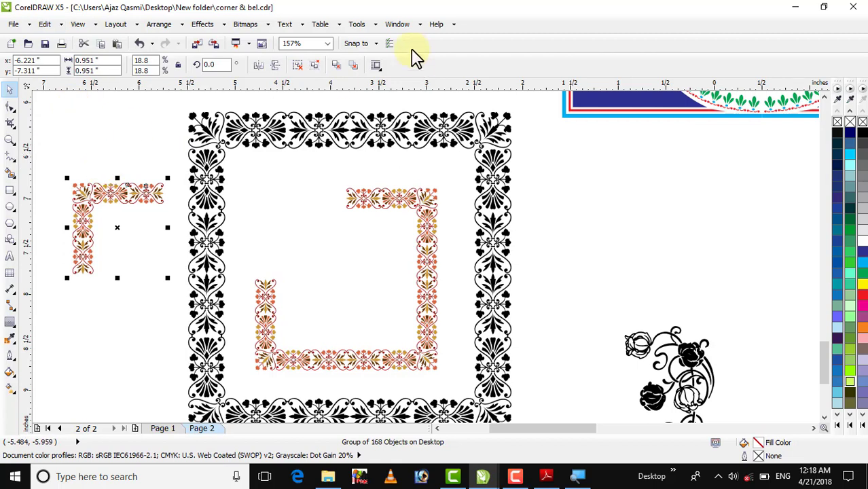
click(402, 27)
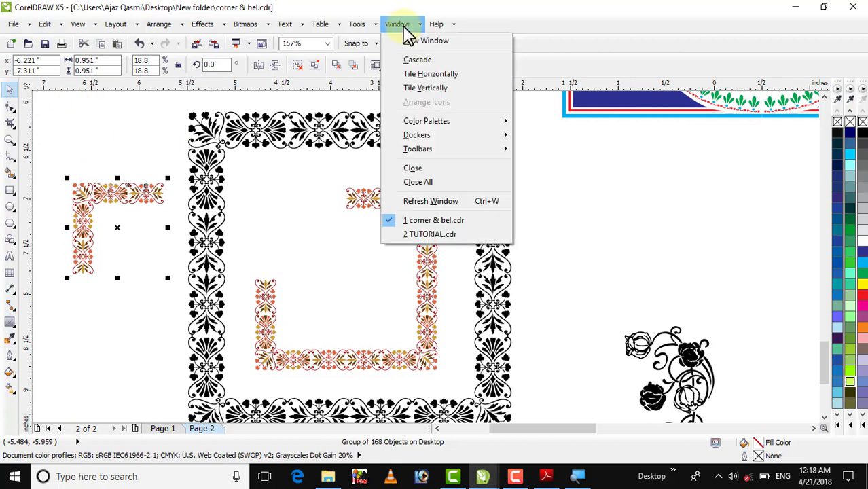
click(429, 237)
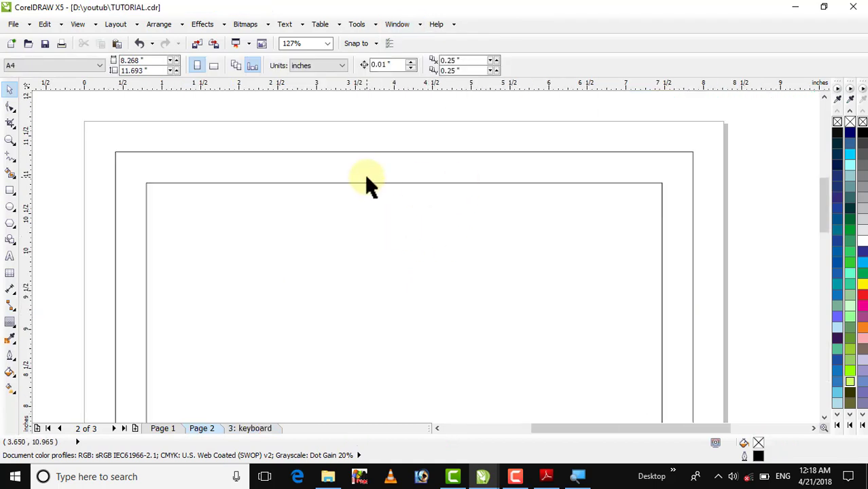
right_click(745, 178)
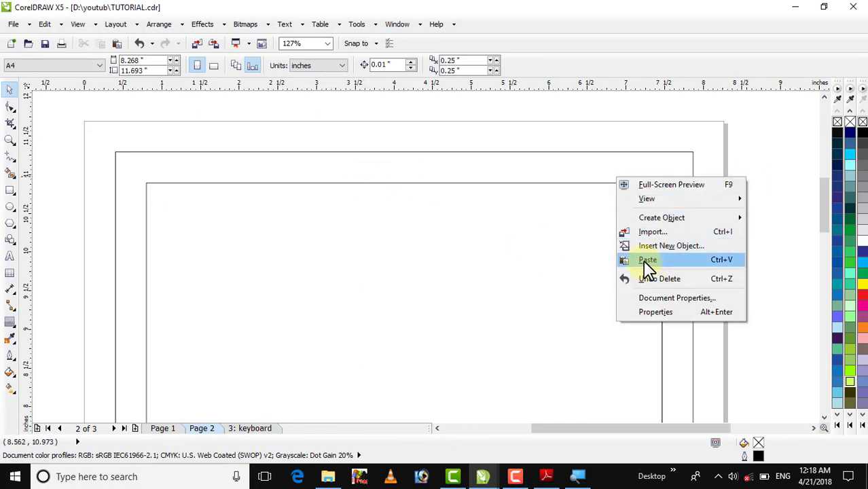
click(647, 261)
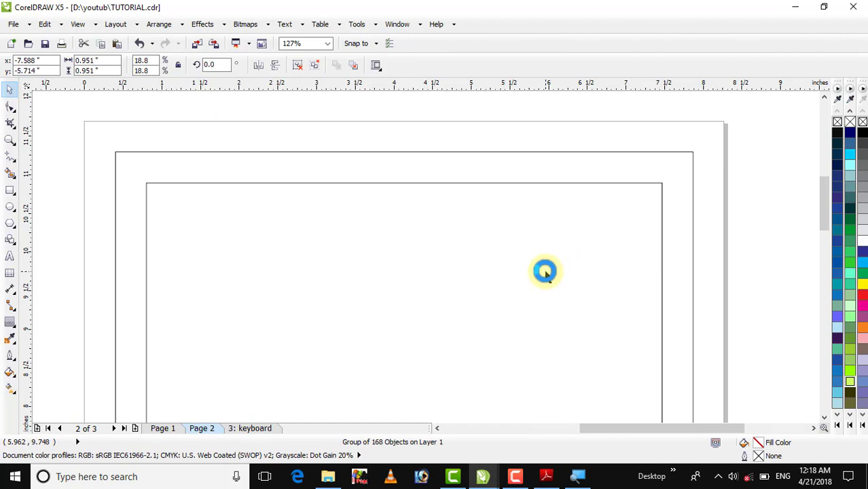
- Move the pasted corner piece onto the page, inside the inner rectangle near its upper-left corner
scroll(544, 271, down, 4)
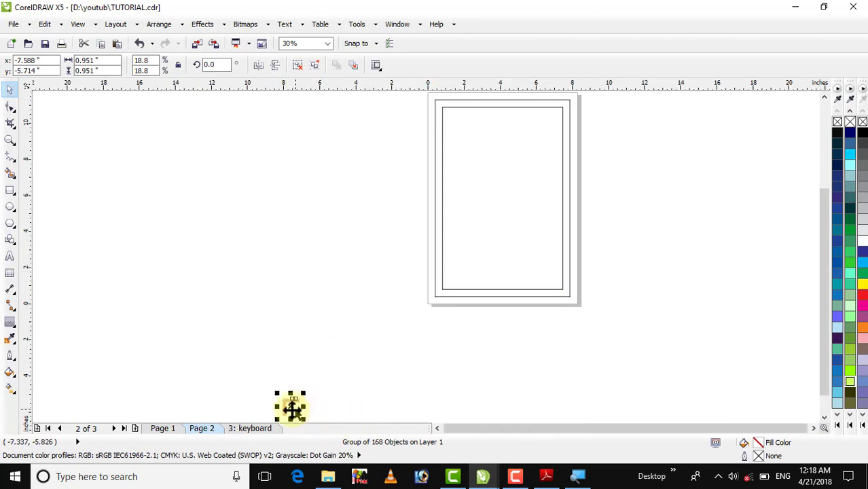
drag(294, 406, 459, 121)
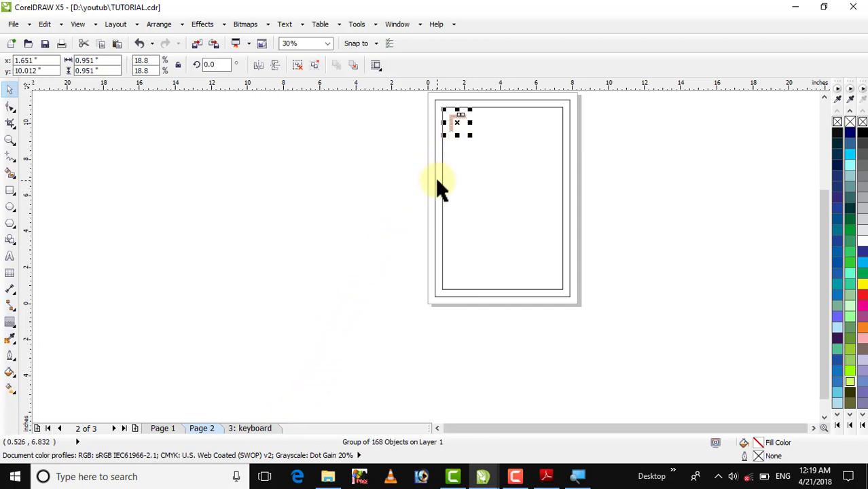
key(shift+F4)
click(645, 158)
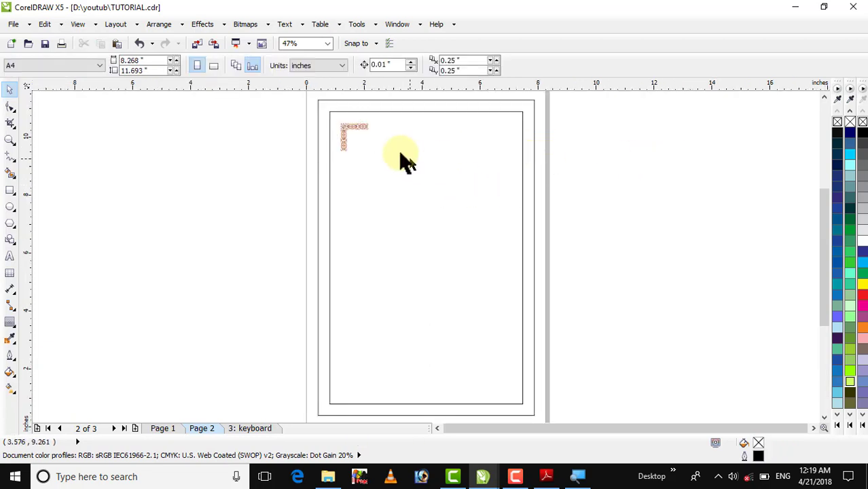
- Align the corner piece to the top and left edges of the outer rectangle
click(349, 126)
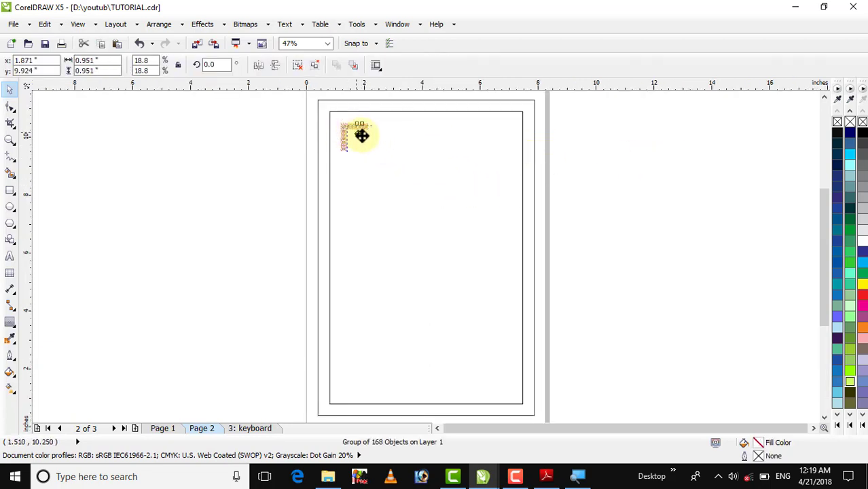
drag(362, 136, 439, 176)
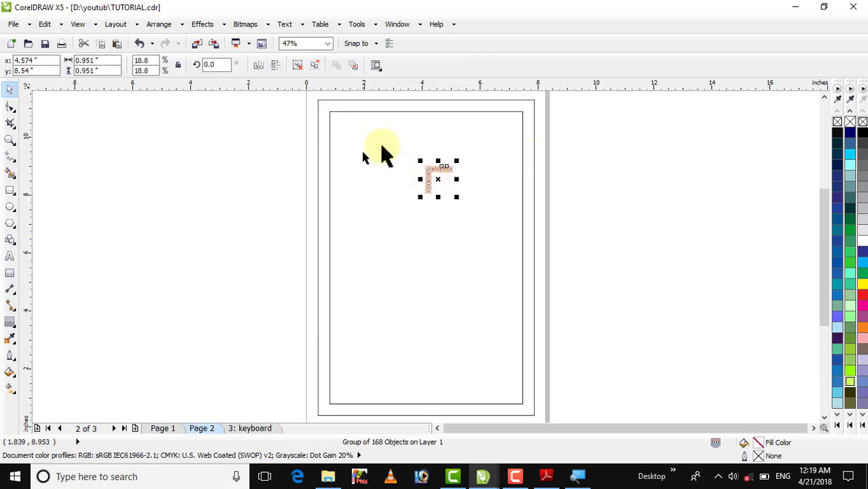
shift+click(328, 109)
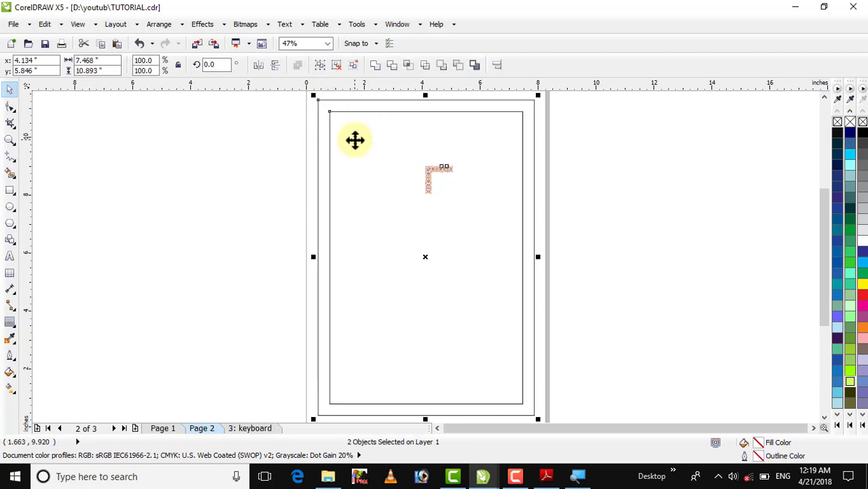
key(t)
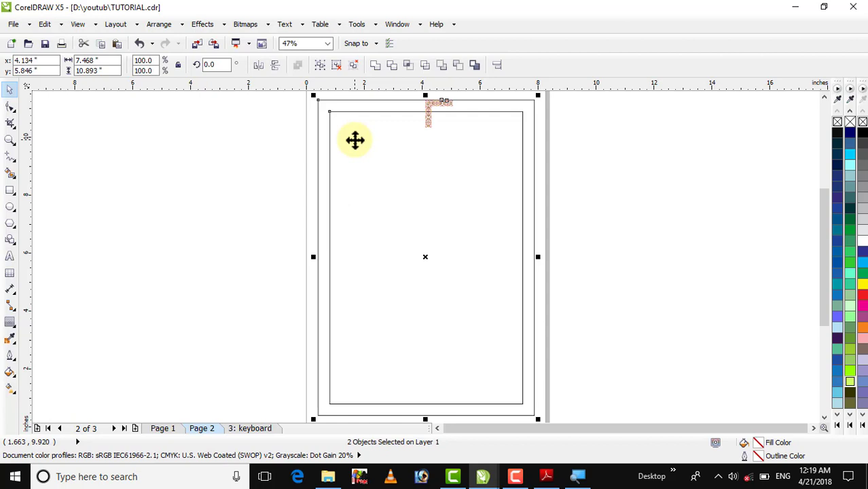
key(l)
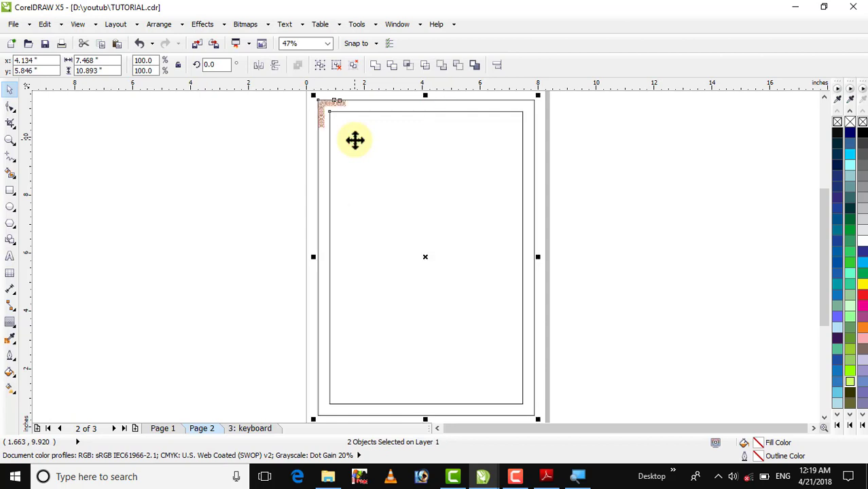
click(180, 124)
- Enlarge the corner ornament proportionally from its upper-left corner to about 1.5 in wide
click(11, 139)
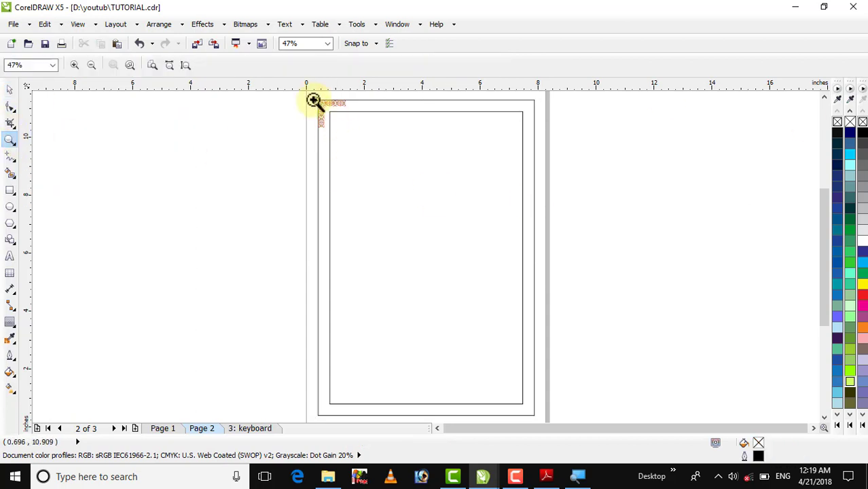
drag(305, 94, 556, 216)
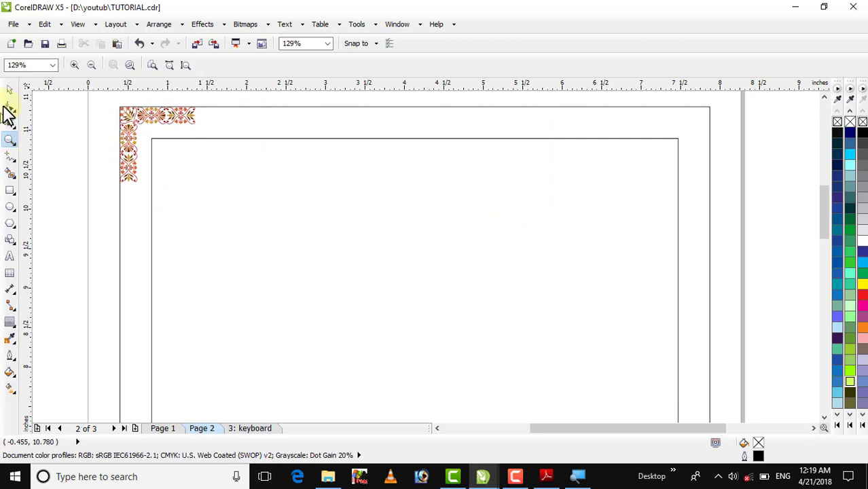
drag(99, 103, 728, 349)
click(9, 90)
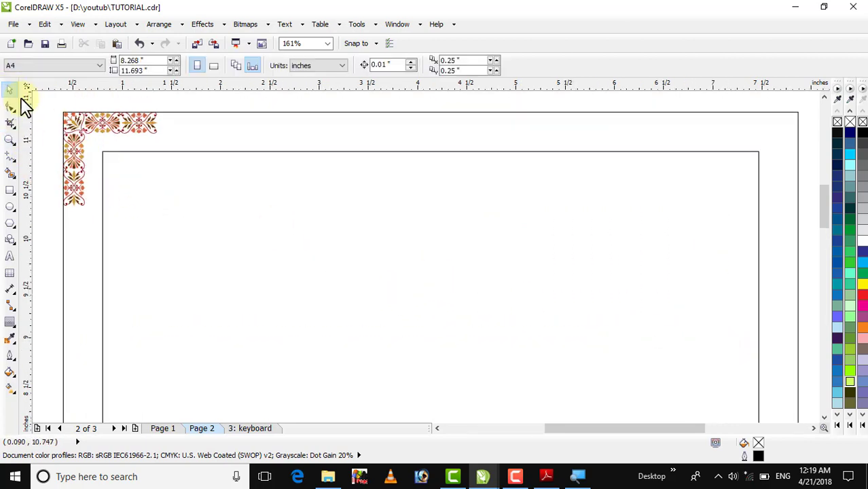
click(81, 128)
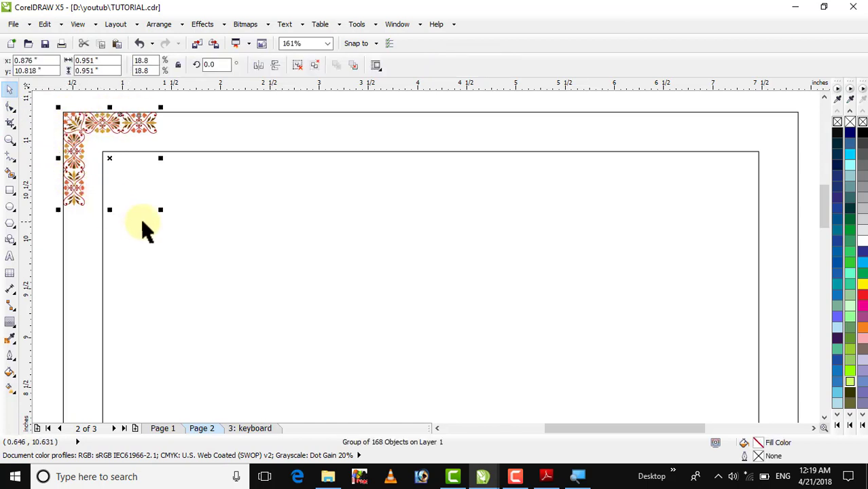
drag(163, 213, 217, 266)
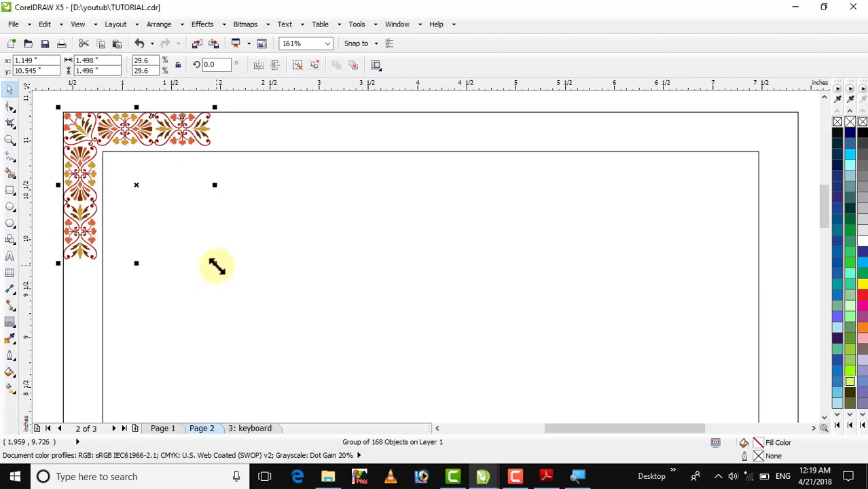
- Fine-tune the corner ornament's scale to about 29.4%, leaving a small gap to the inner rectangle
click(46, 113)
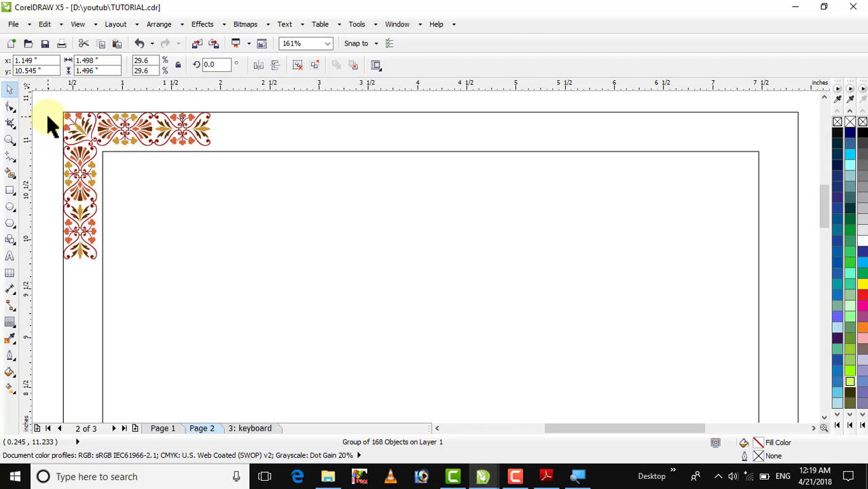
click(87, 147)
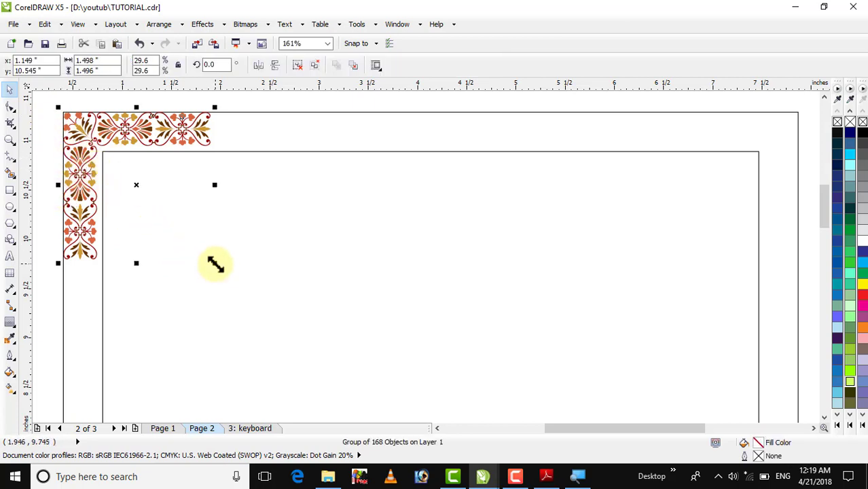
drag(214, 263, 211, 266)
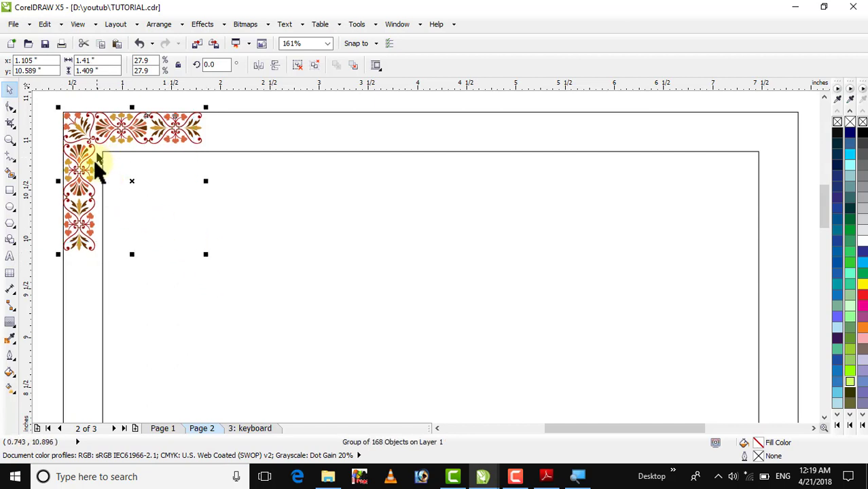
mouse_move(205, 256)
mouse_down()
mouse_move(240, 281)
mouse_move(213, 262)
mouse_up()
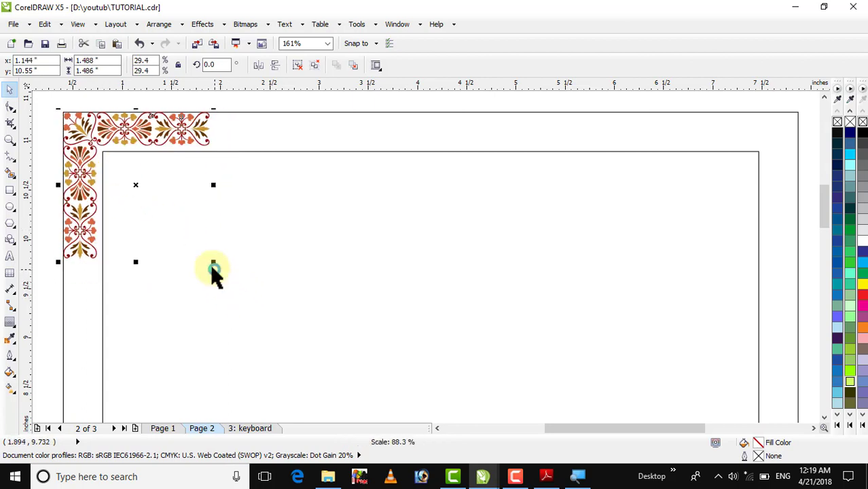
click(9, 140)
drag(46, 116, 240, 242)
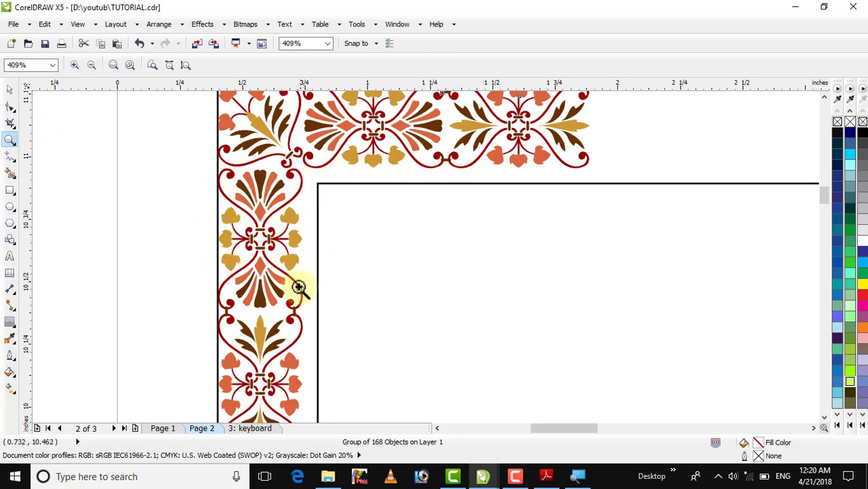
key(shift+F4)
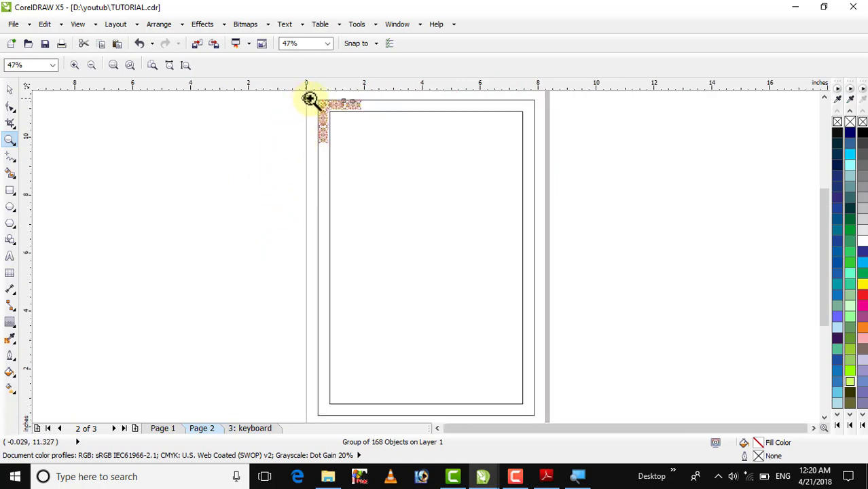
- Create a horizontally mirrored copy of the corner ornament and align it to the right edge of the outer rectangle
drag(309, 98, 568, 194)
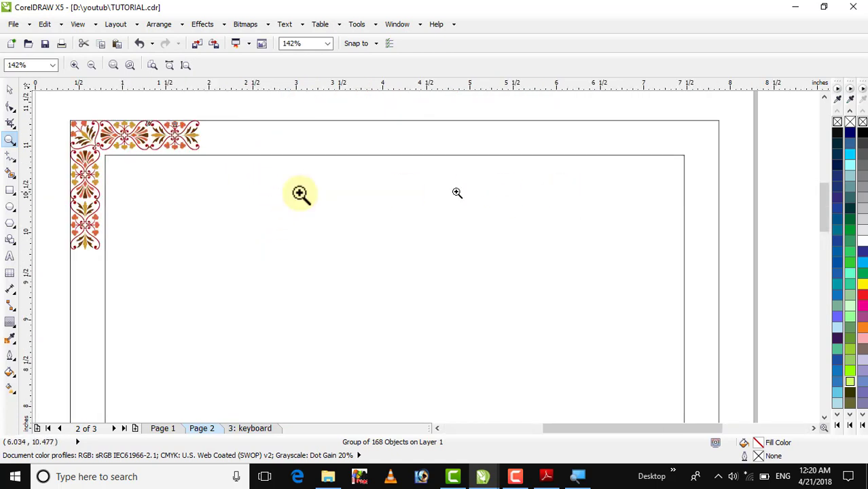
click(10, 89)
click(112, 114)
click(91, 165)
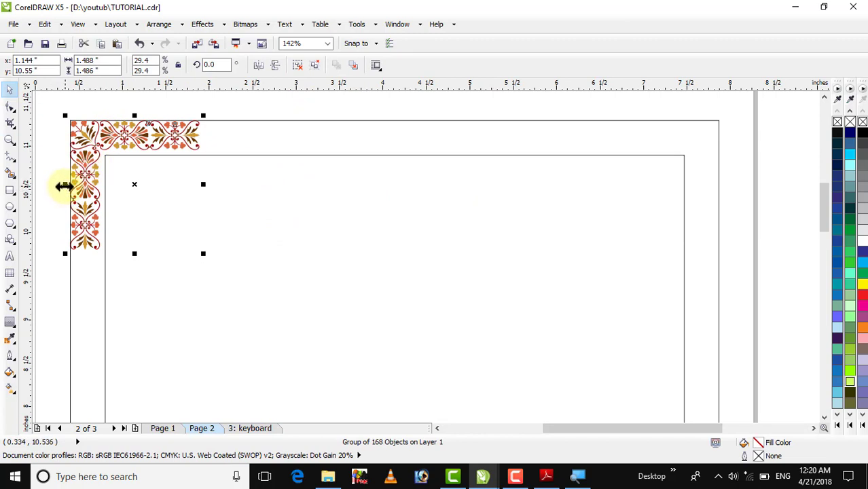
drag(65, 185, 222, 193)
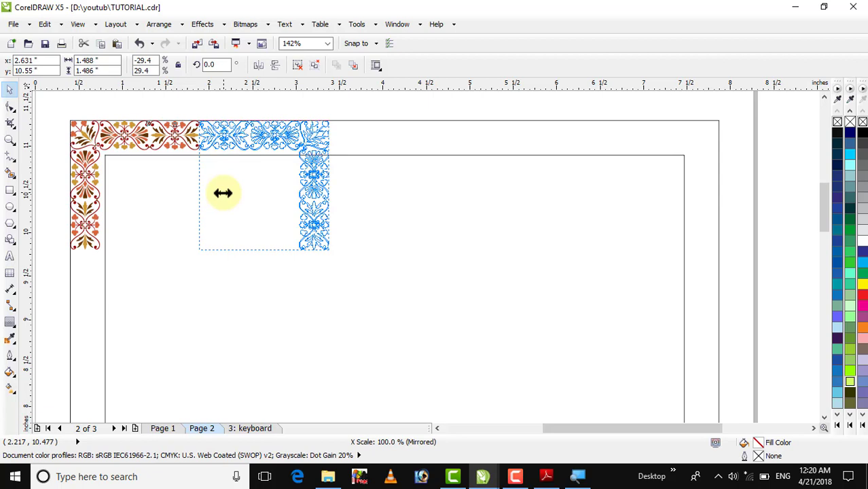
drag(223, 193, 222, 193)
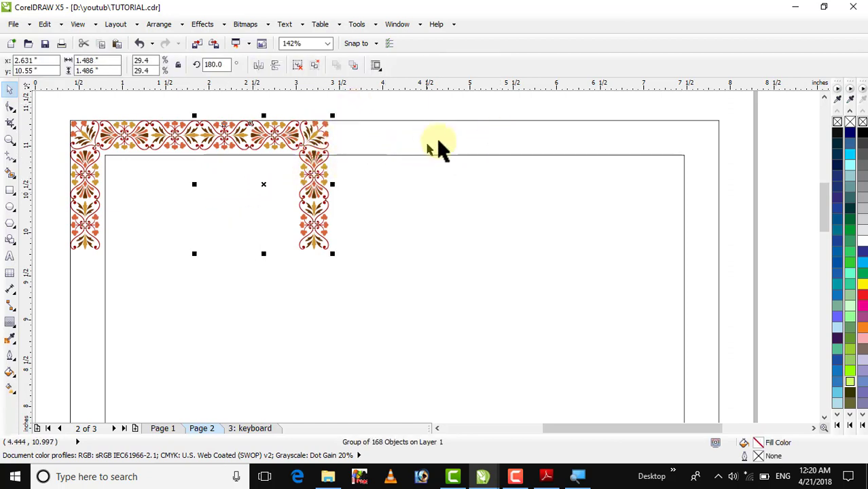
click(483, 140)
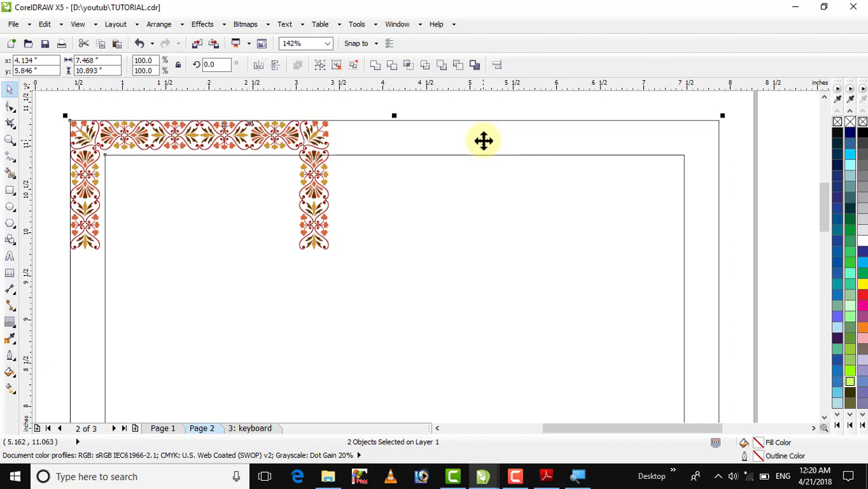
click(747, 134)
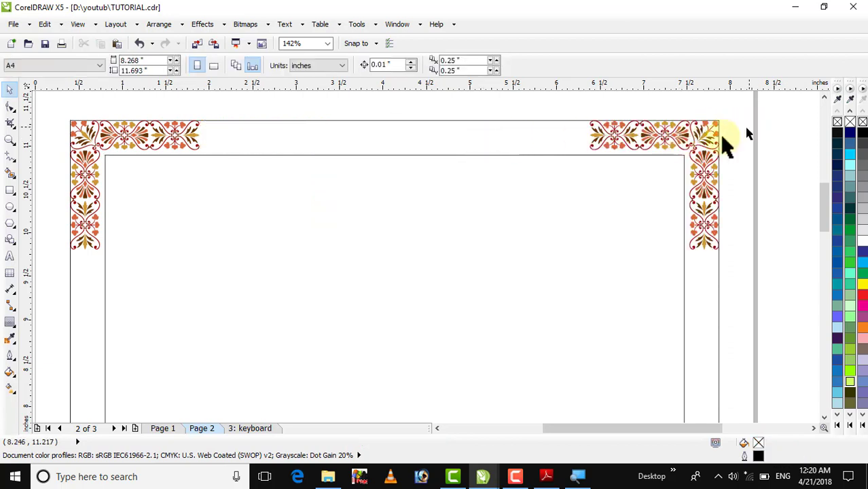
- Ungroup the corner ornament at the upper-left corner of the border
click(144, 134)
click(190, 97)
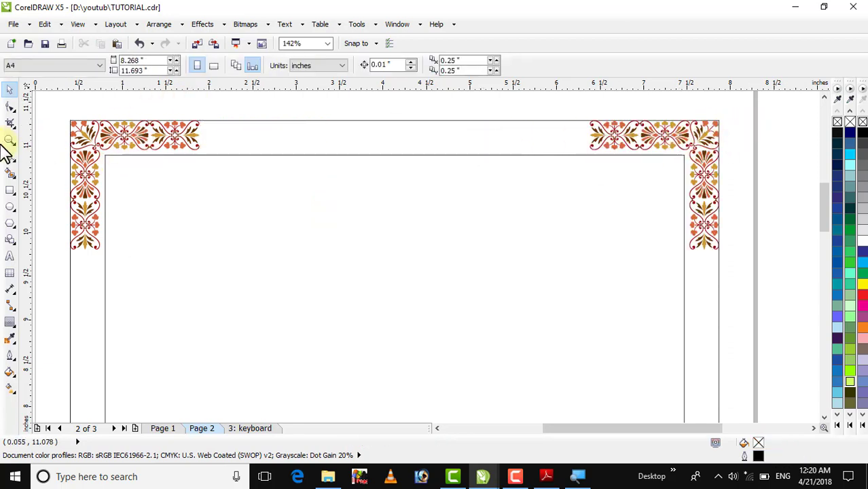
click(9, 140)
drag(78, 105, 250, 186)
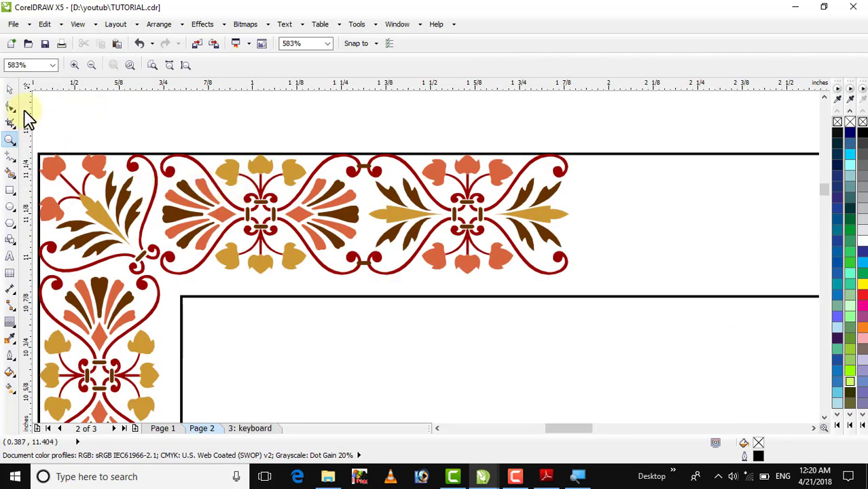
click(9, 93)
click(204, 212)
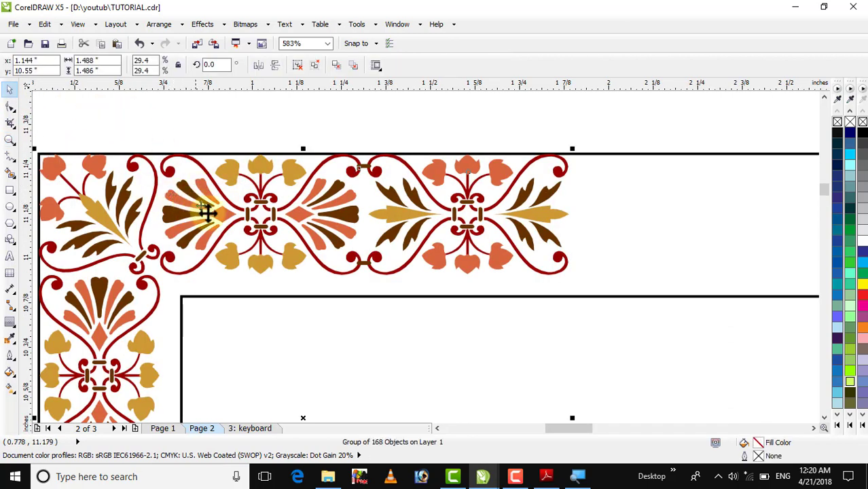
click(297, 65)
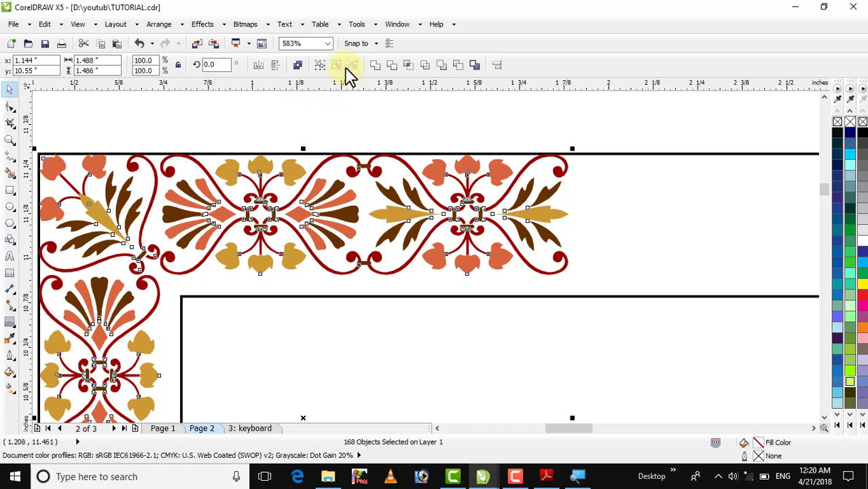
- Group the horizontal arm of the upper-left ornament into one strip, leaving out the corner motif
click(368, 106)
drag(665, 124, 150, 289)
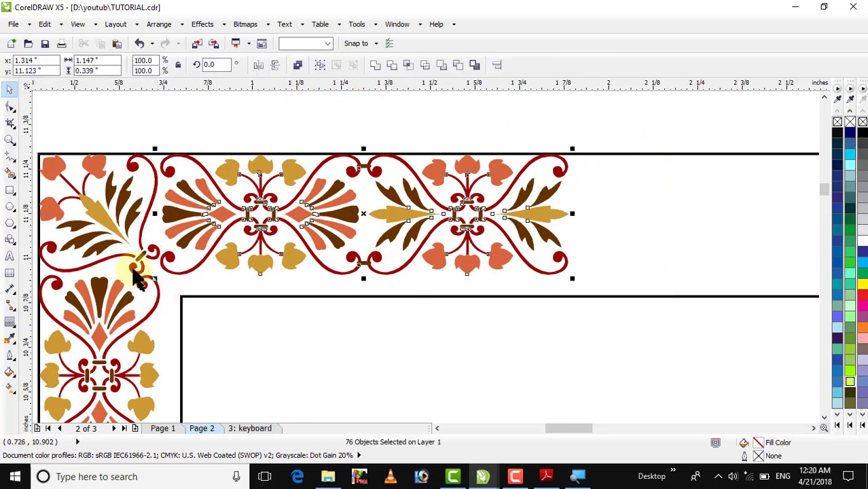
drag(632, 115, 151, 290)
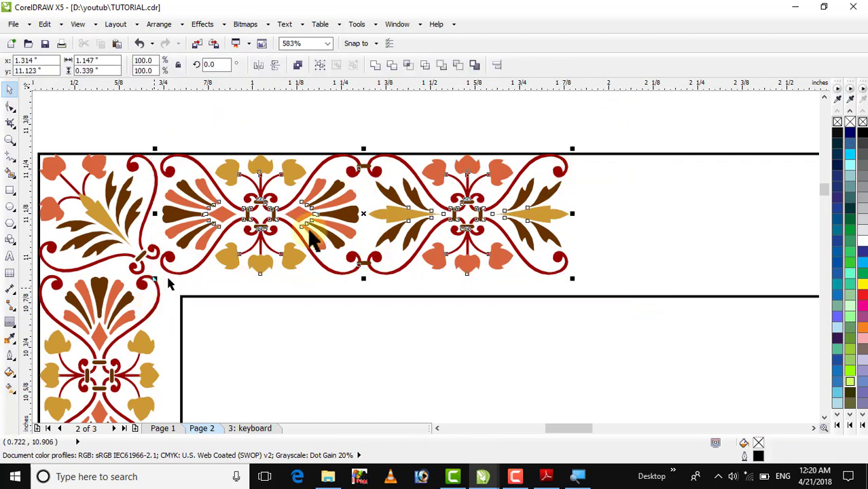
click(475, 102)
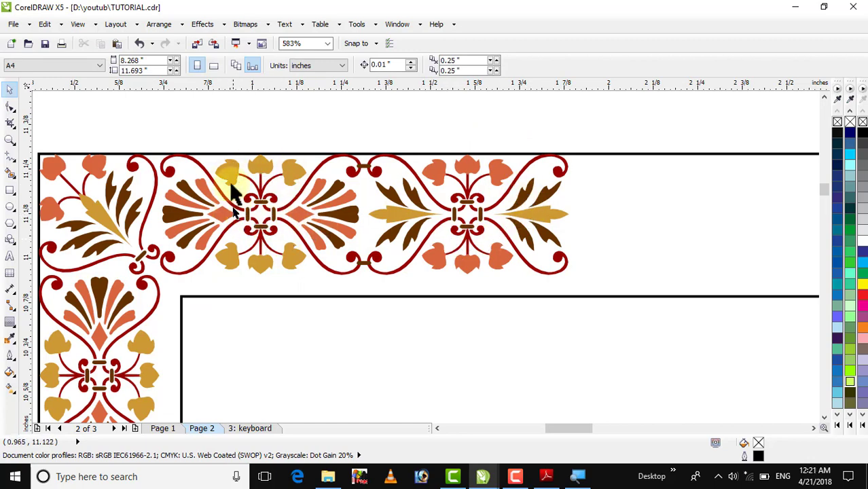
drag(620, 122, 152, 285)
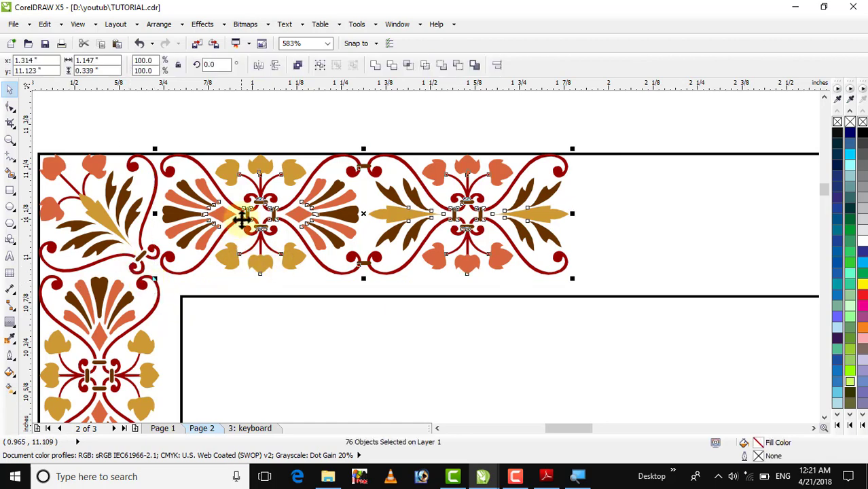
key(shift+F4)
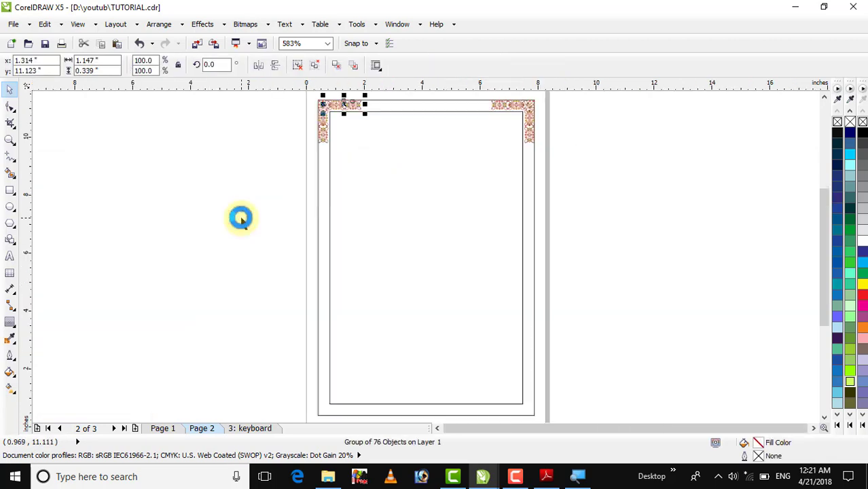
- Try to shift the grouped horizontal strip to the right along the top border, and undo the move
click(9, 139)
drag(290, 93, 554, 152)
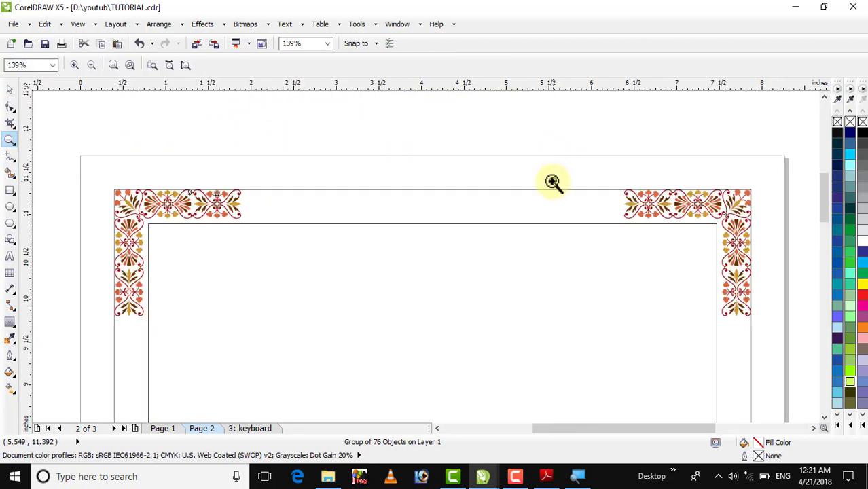
click(9, 89)
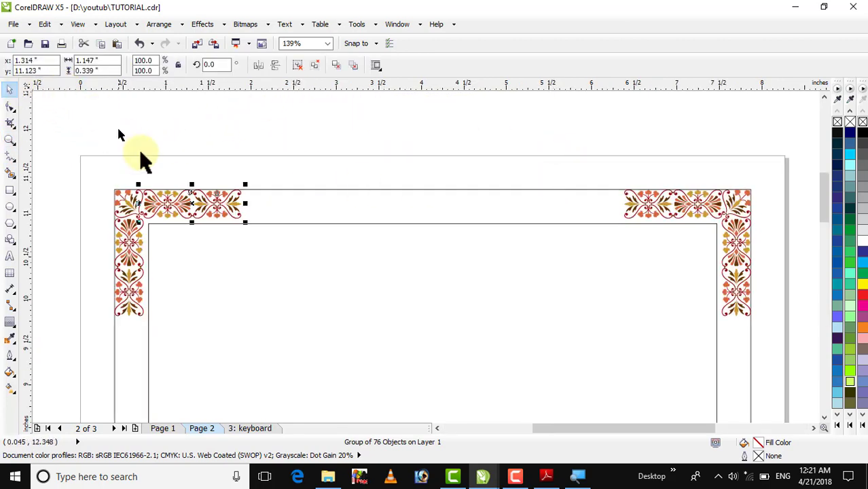
click(228, 148)
click(193, 200)
ctrl+click(182, 202)
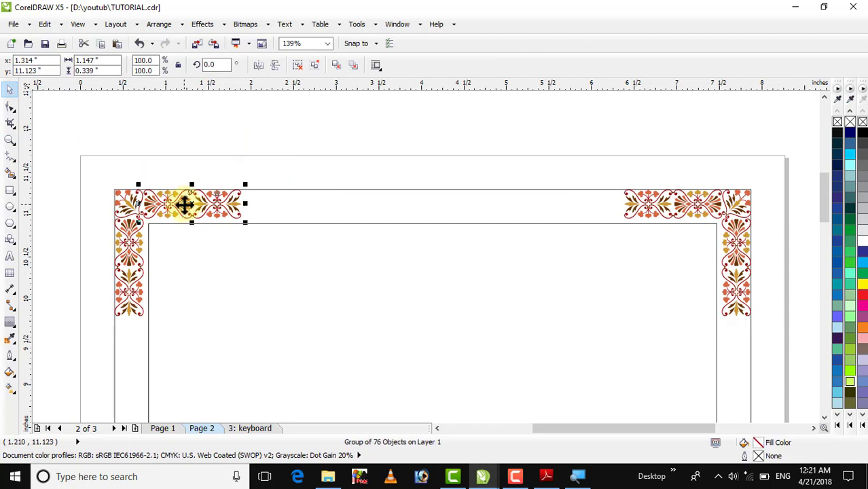
drag(182, 203, 284, 215)
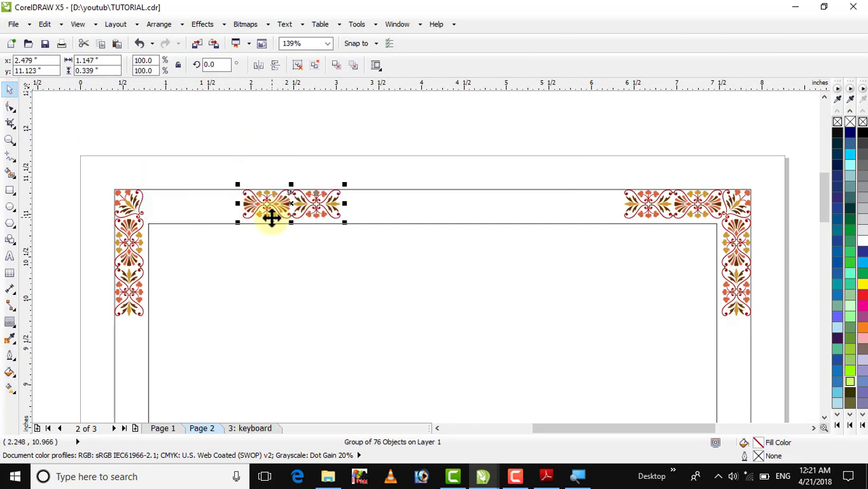
key(ctrl+z)
- Try a horizontally mirrored copy of the grouped strip on its right side, and undo it
click(183, 162)
click(159, 209)
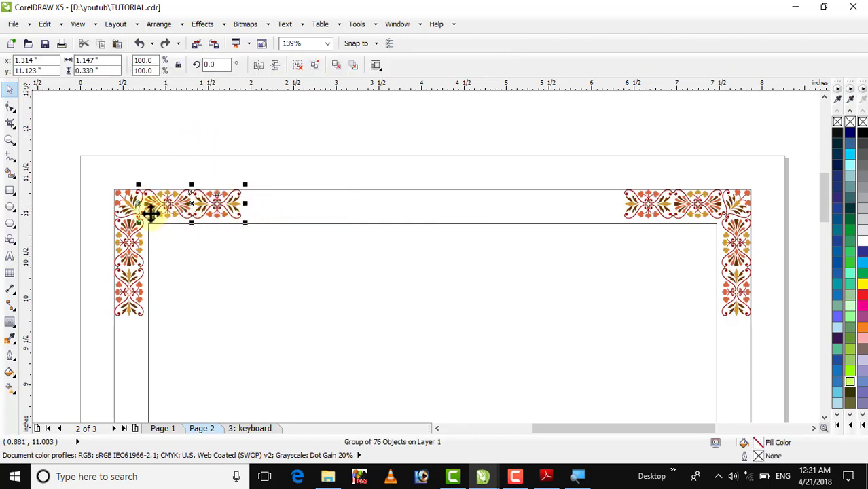
drag(138, 204, 257, 207)
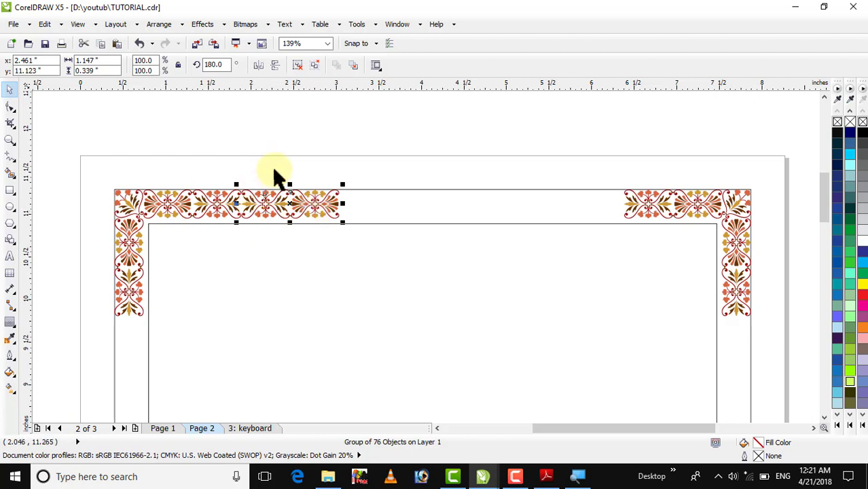
key(ctrl+z)
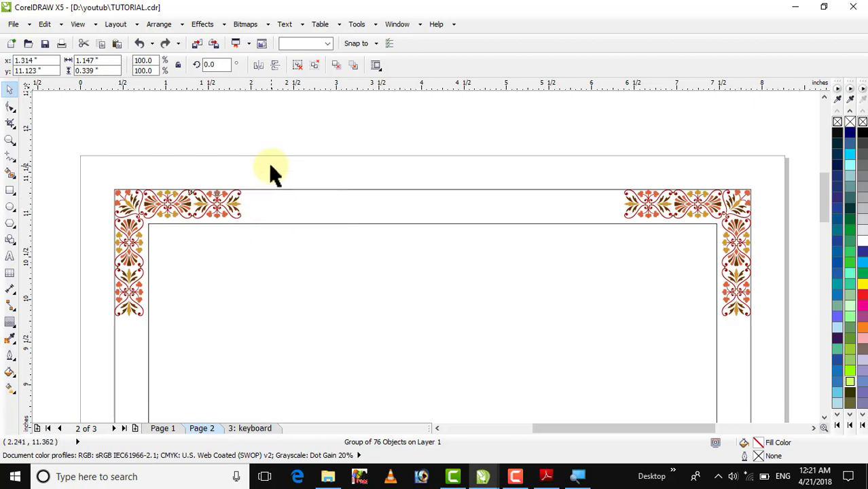
- Place a copy of the horizontal strip directly to its right and repeat the duplication three times to fill the top border
click(197, 202)
drag(190, 206, 287, 216)
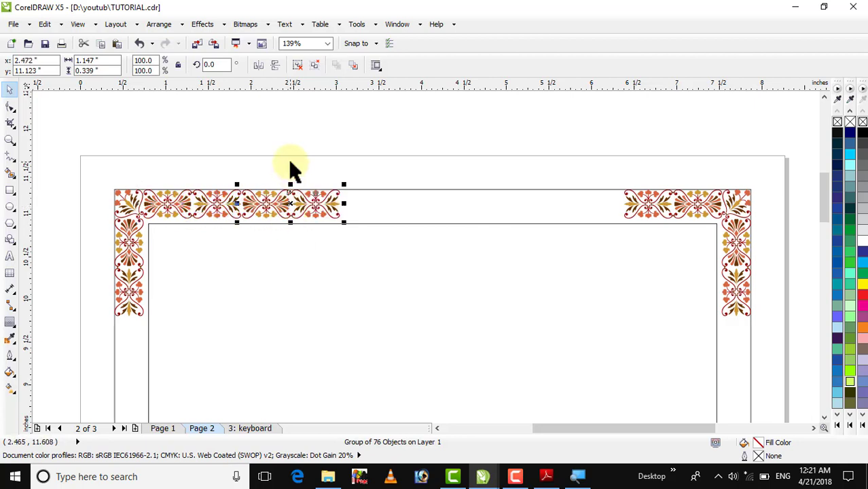
key(ctrl+r)
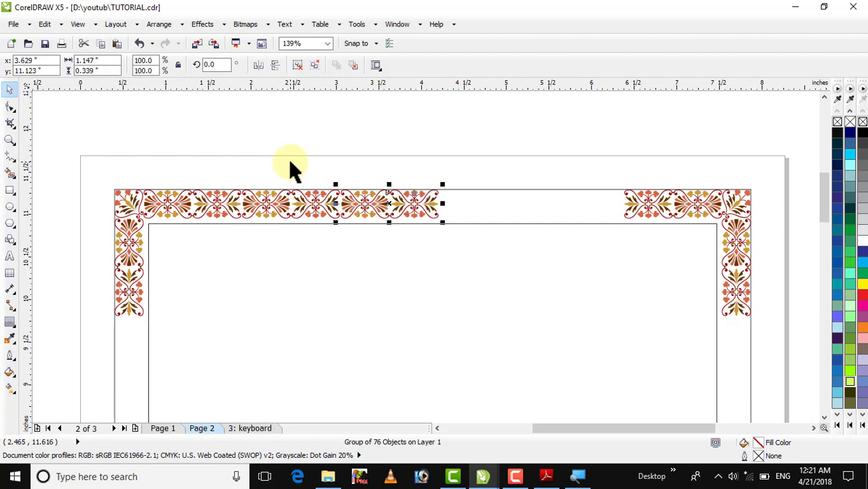
key(ctrl+r)
key(ctrl+r)
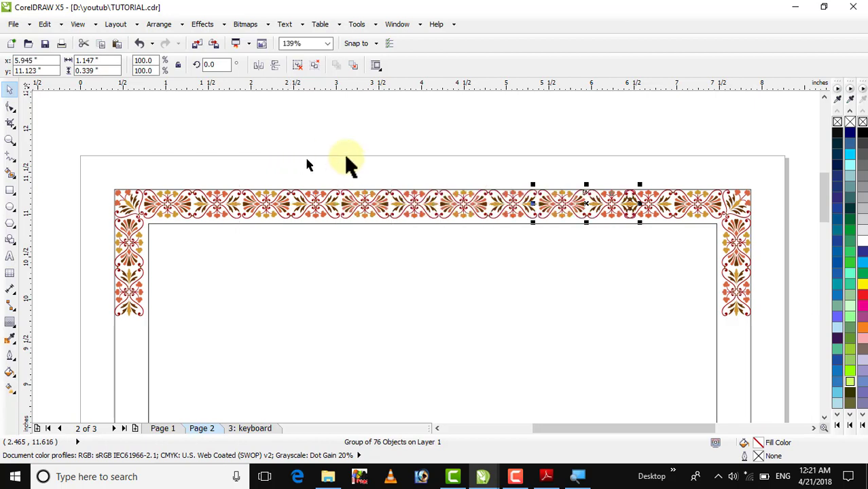
- Move the upper-right corner ornament horizontally about 0.15 in to the right so it meets the last strip without overlapping
click(561, 228)
click(647, 207)
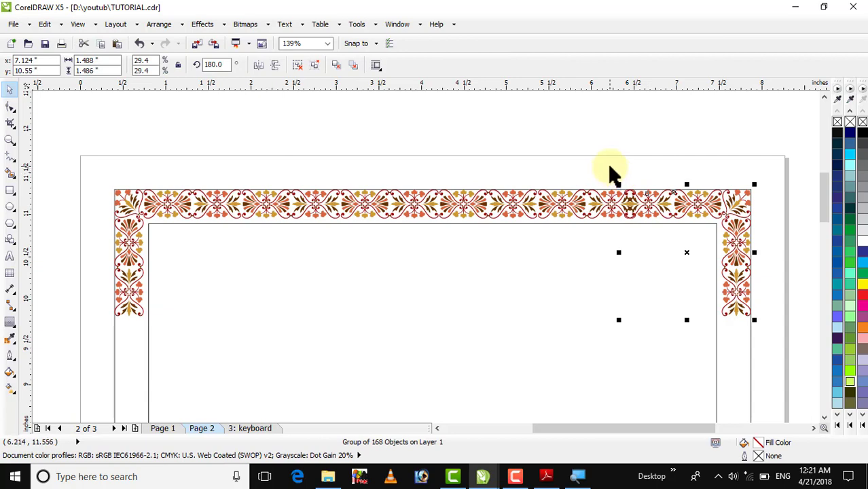
click(9, 141)
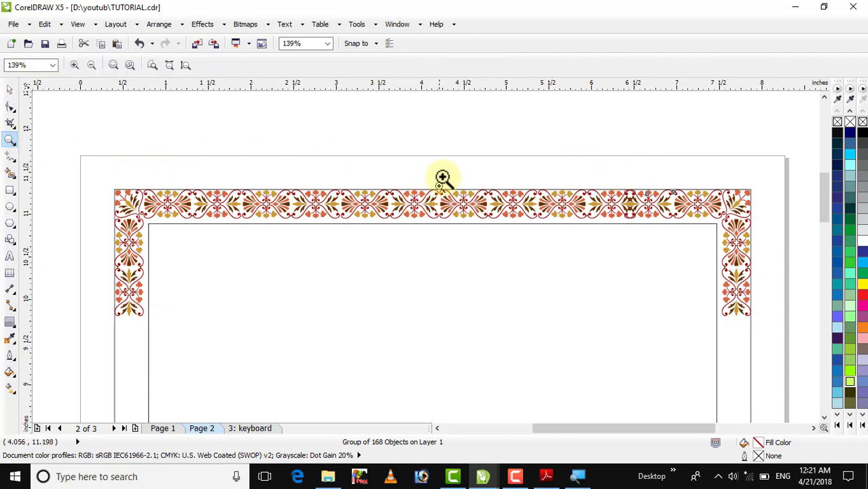
drag(548, 155, 714, 258)
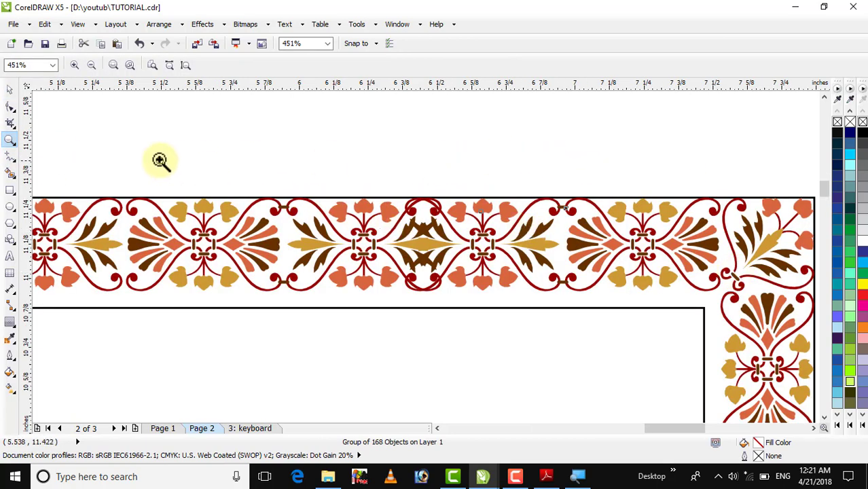
click(9, 90)
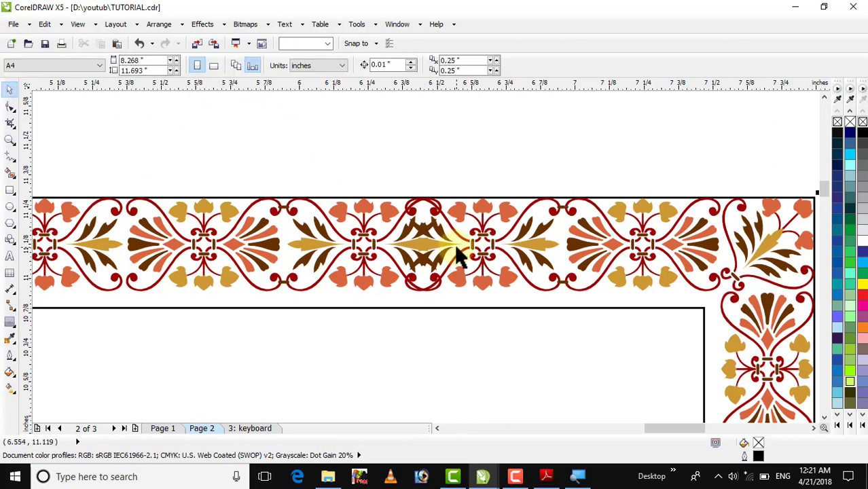
click(478, 251)
click(492, 254)
drag(492, 254, 510, 250)
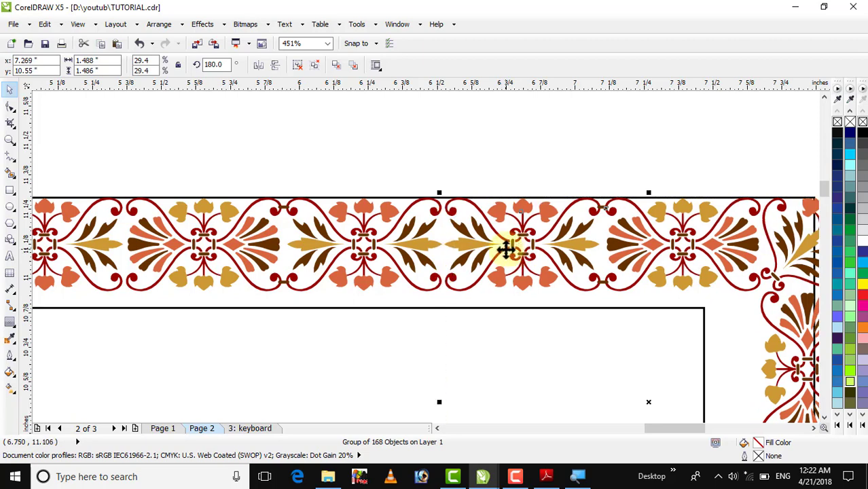
key(shift+F4)
click(562, 126)
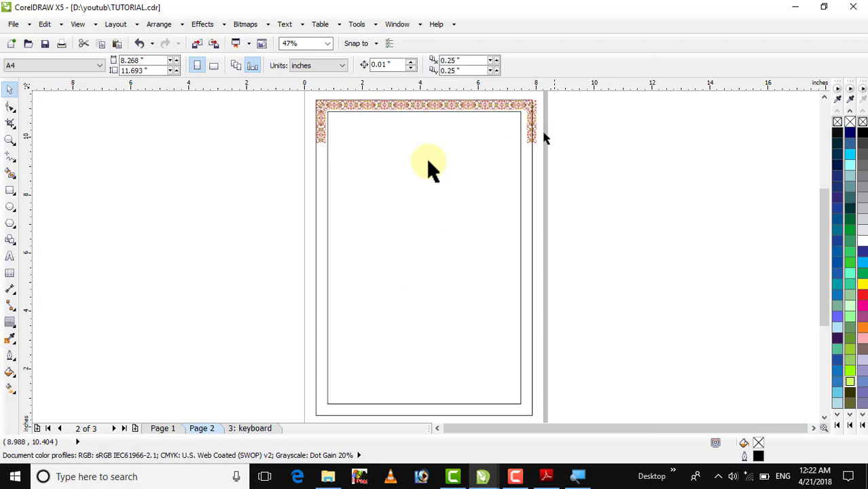
click(10, 139)
drag(464, 106, 557, 163)
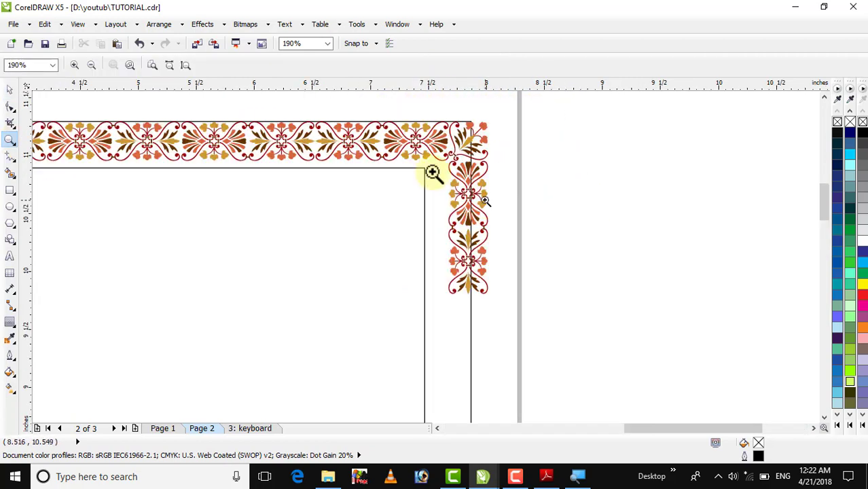
click(515, 476)
click(803, 419)
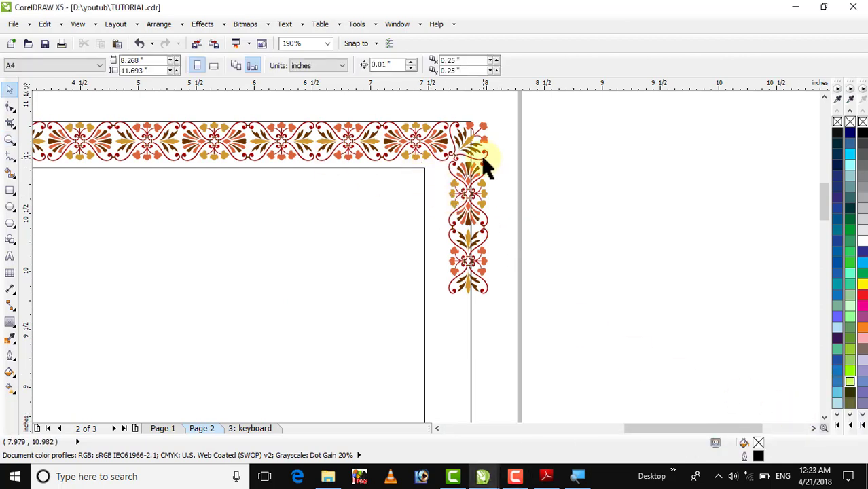
- Scale the top border ornaments down to about 7.42 in wide inside the outer rectangle and group them all together
key(F3)
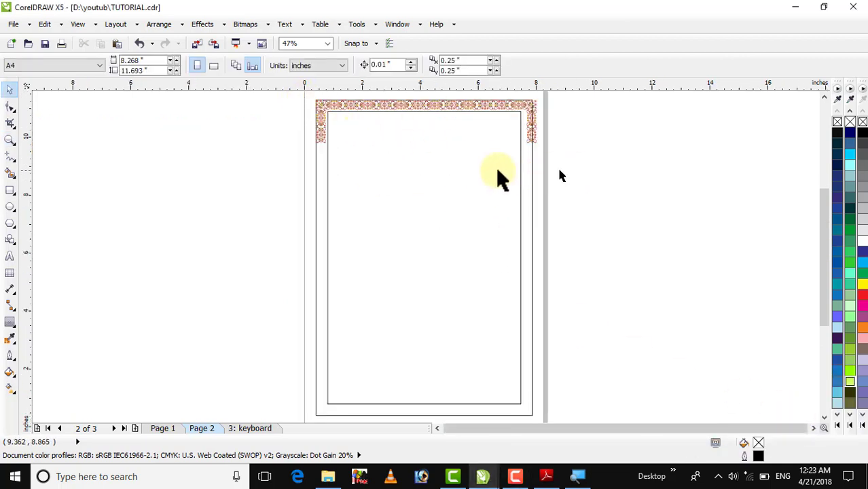
drag(293, 95, 534, 144)
click(8, 140)
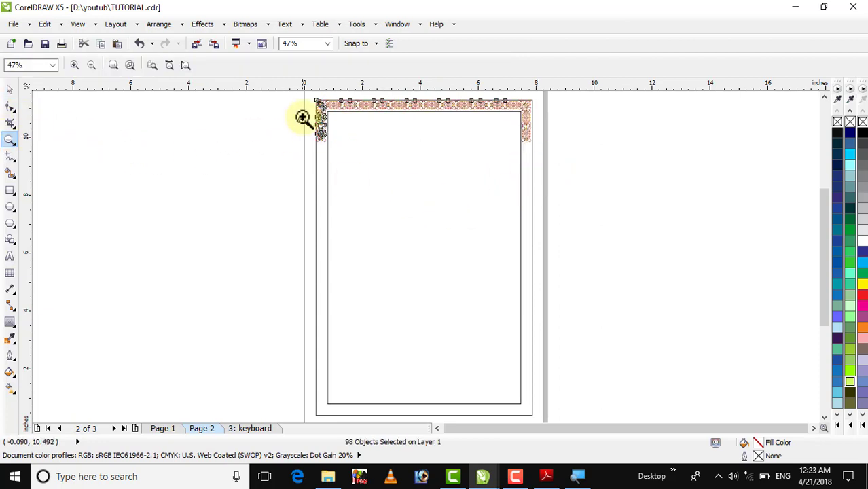
drag(308, 98, 559, 154)
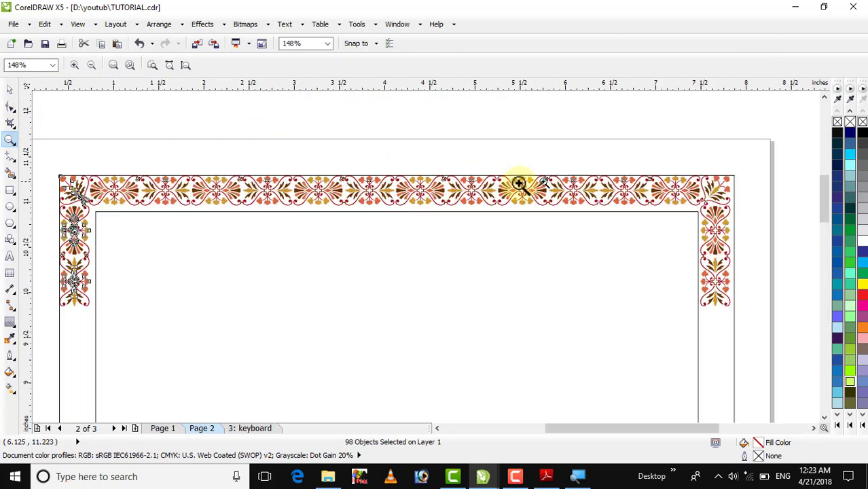
click(9, 89)
drag(783, 156, 42, 329)
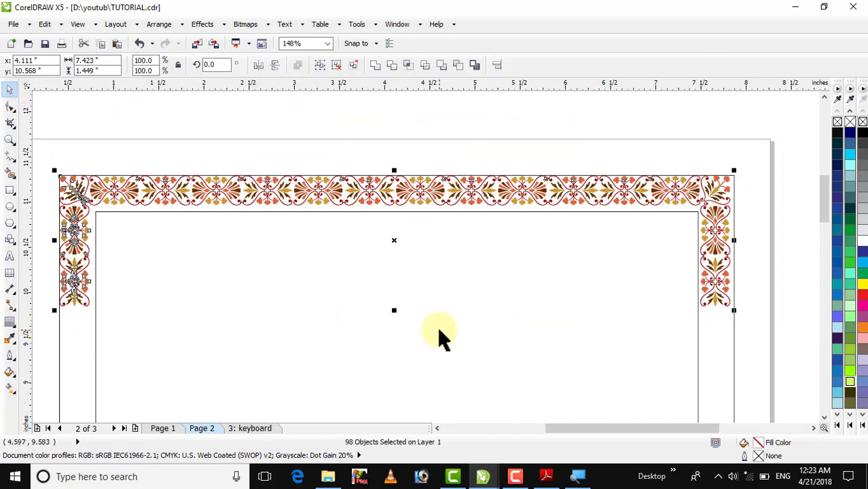
click(317, 68)
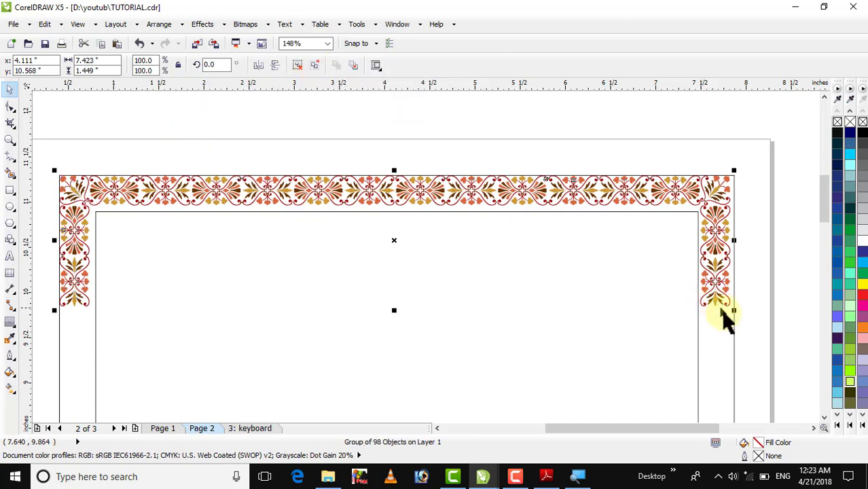
- Enlarge the grouped top border proportionally from its upper-left corner to about 100.6% so it spans the outer rectangle's width
drag(737, 312, 733, 310)
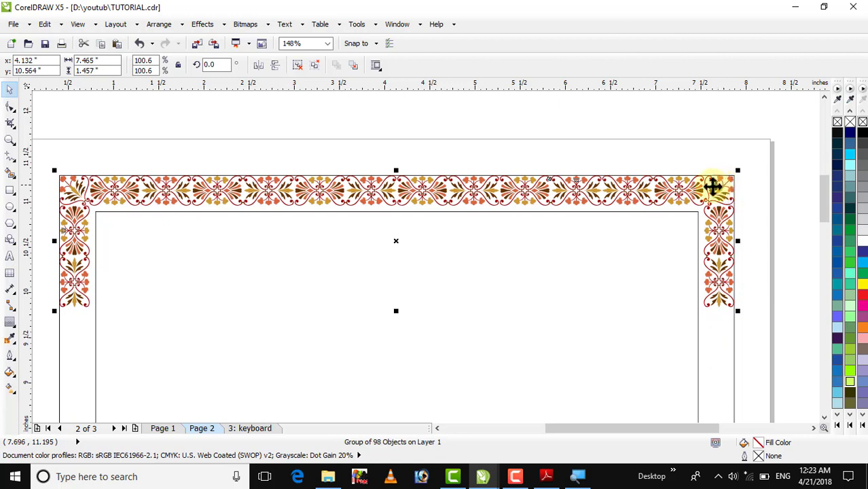
key(F4)
click(559, 98)
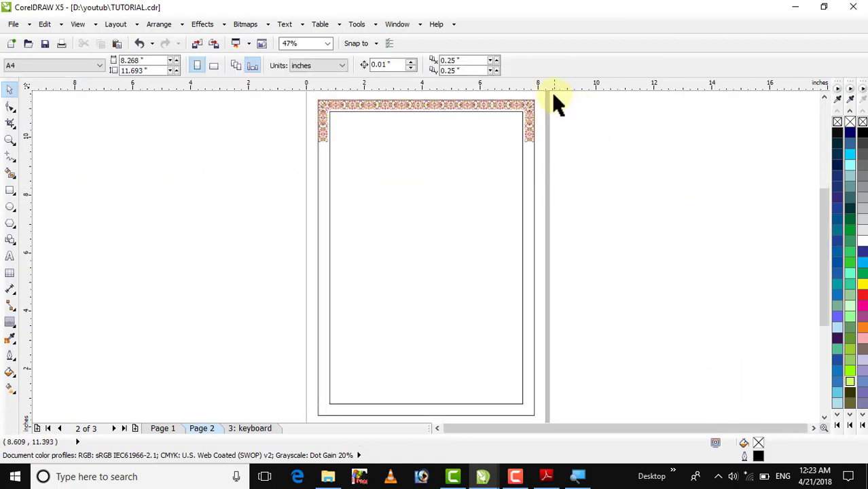
- Mirror a copy of the grouped top border vertically and align it with the outer rectangle's bottom edge
drag(552, 94, 264, 175)
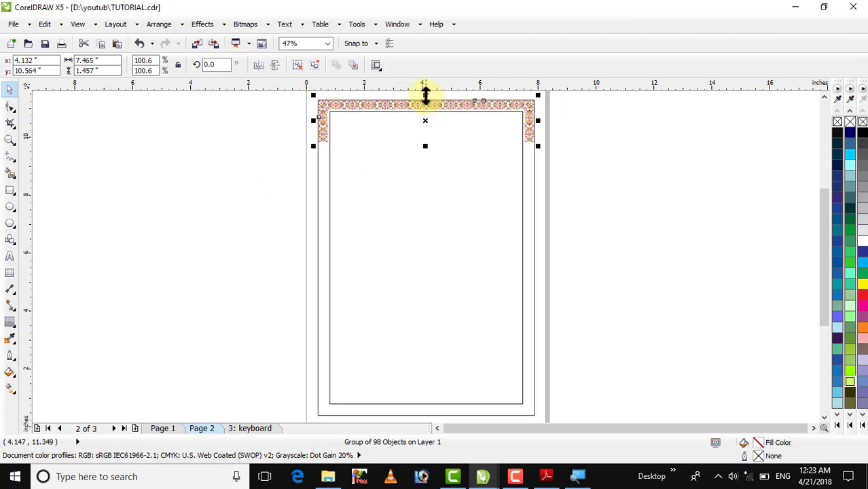
drag(424, 95, 411, 184)
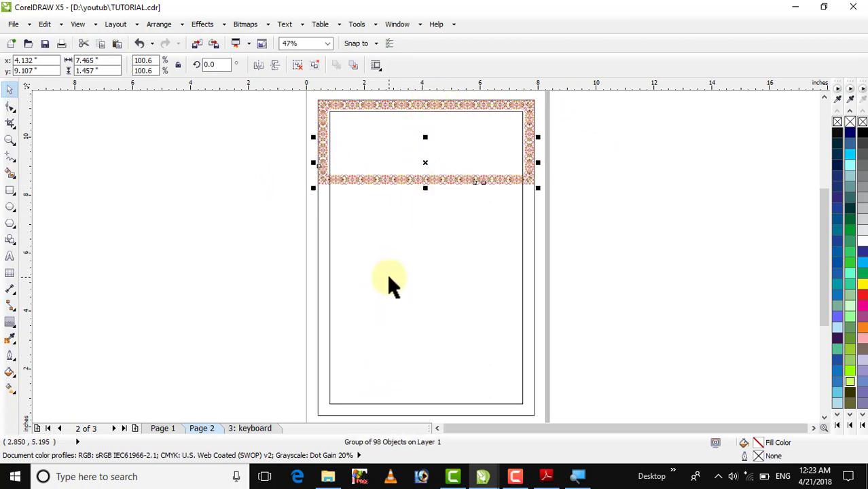
shift+click(319, 325)
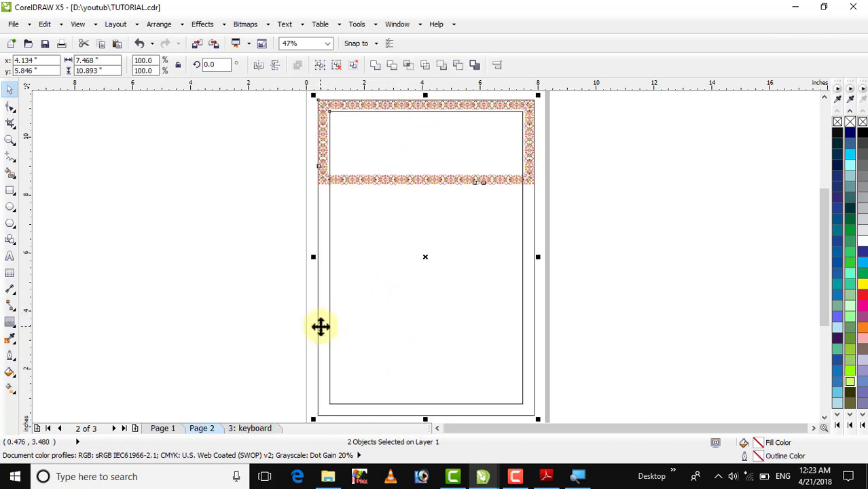
key(b)
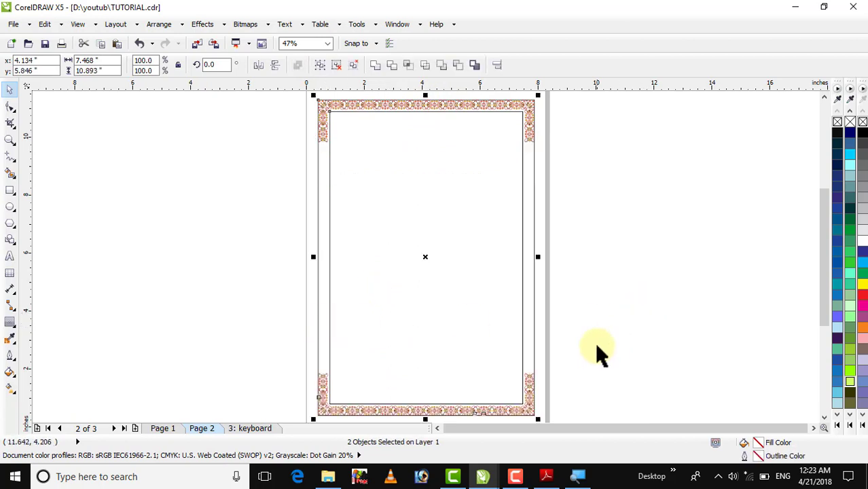
key(Escape)
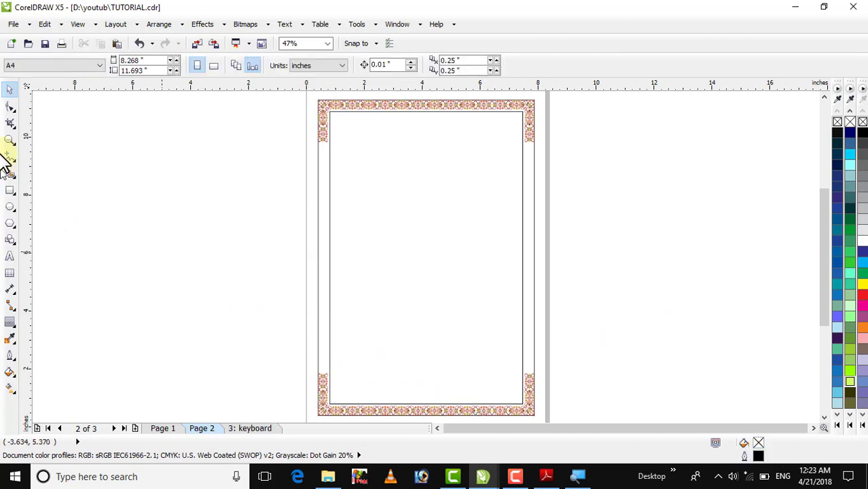
- Ungroup the grouped top border so its upper-left vertical ornaments can be selected separately
click(10, 139)
mouse_move(273, 327)
mouse_down()
mouse_move(507, 411)
mouse_move(554, 417)
mouse_up()
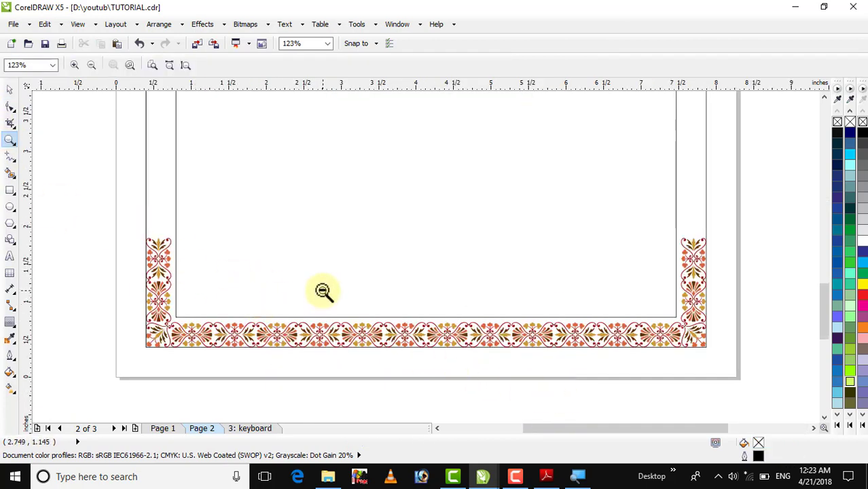
right_click(323, 290)
right_click(382, 223)
drag(354, 153, 410, 221)
drag(311, 161, 509, 292)
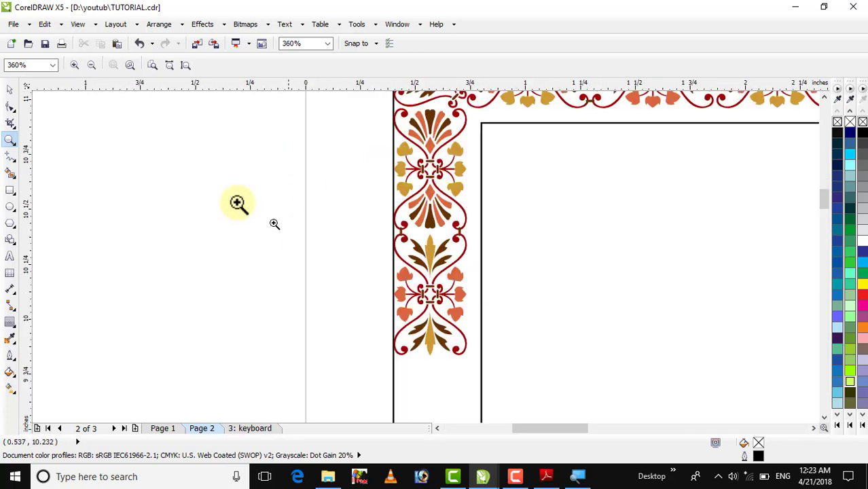
click(11, 90)
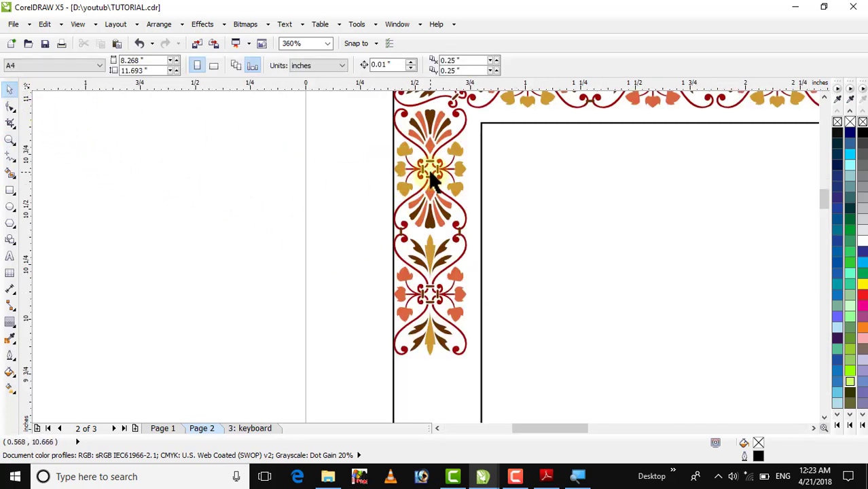
click(423, 179)
click(406, 175)
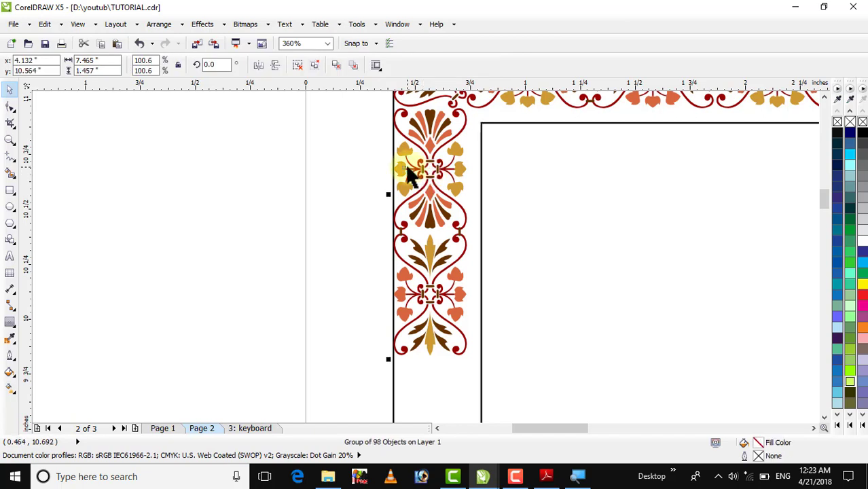
click(333, 184)
click(404, 231)
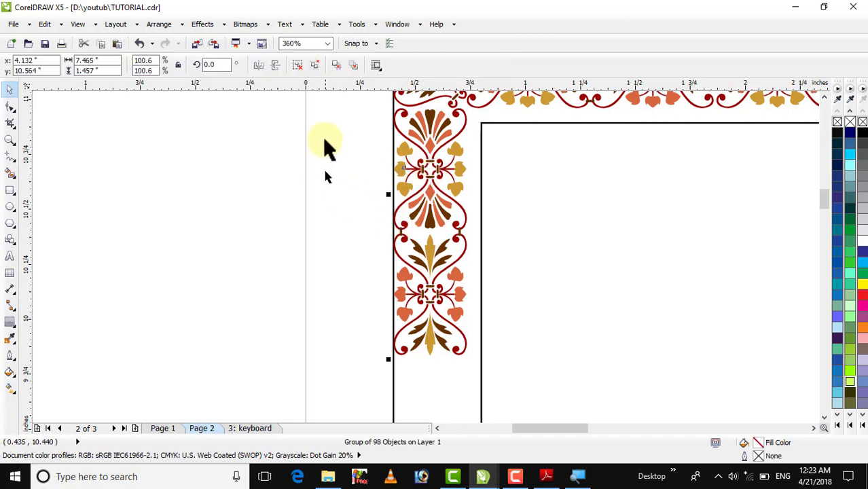
click(303, 65)
click(265, 165)
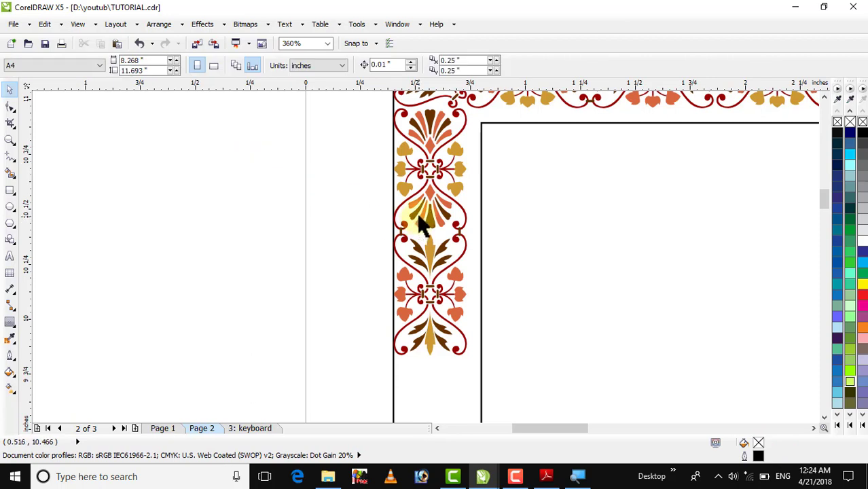
- Select the vertical strip of ornaments below the upper-left corner and group it
click(419, 214)
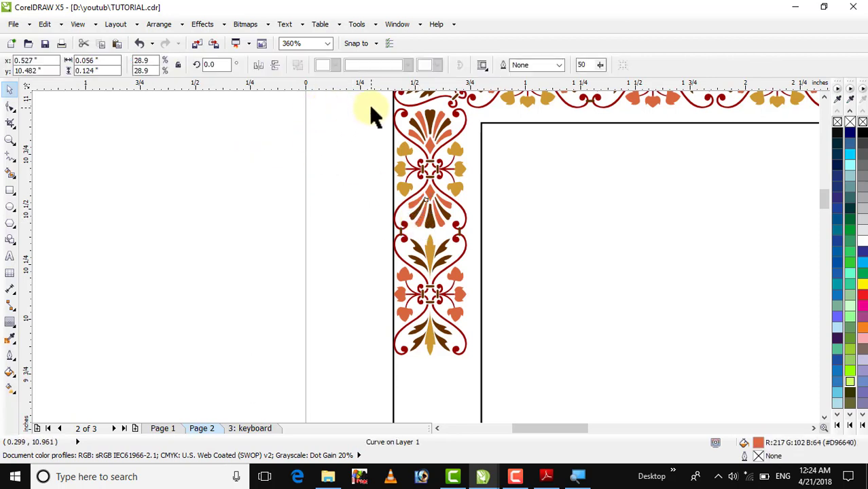
drag(372, 102, 475, 367)
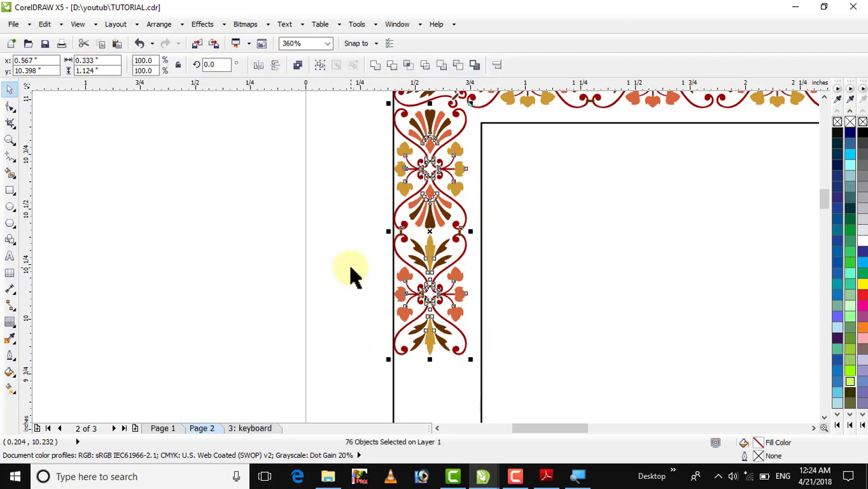
click(316, 66)
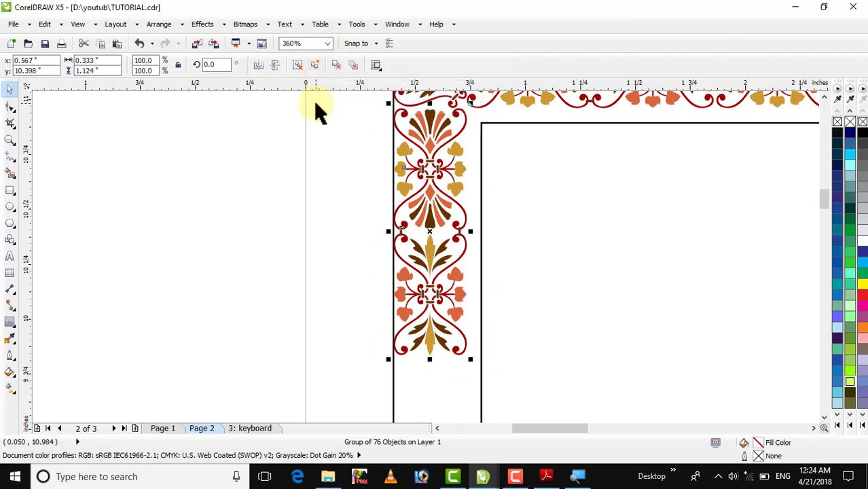
- Place a copy of the left vertical strip directly below it and repeat the duplication six times down the left side
key(shift+F4)
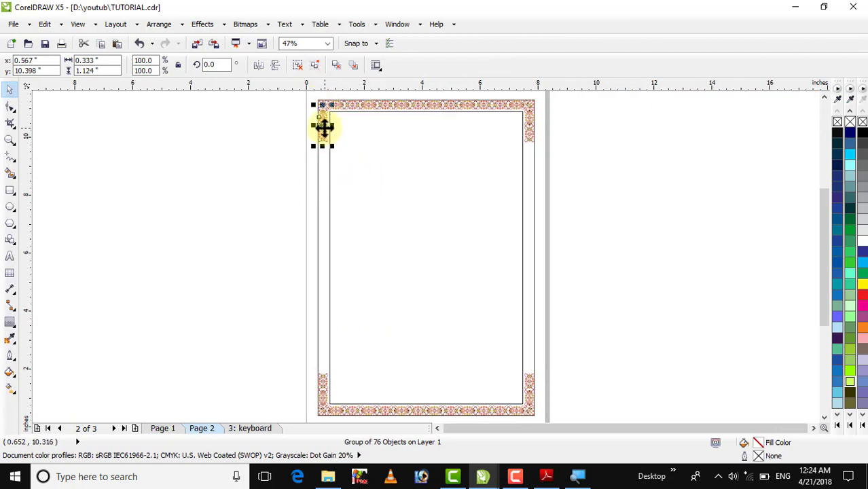
drag(323, 126, 319, 158)
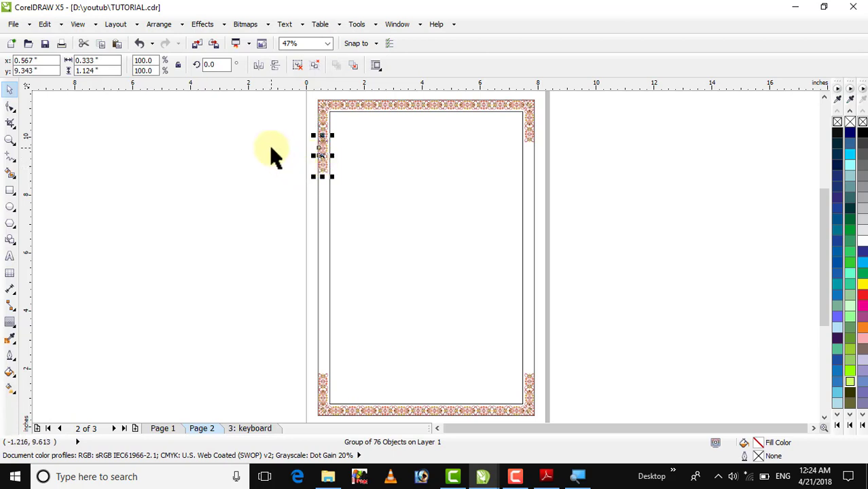
key(ctrl+d)
key(ctrl+d)
key(ctrl+d)
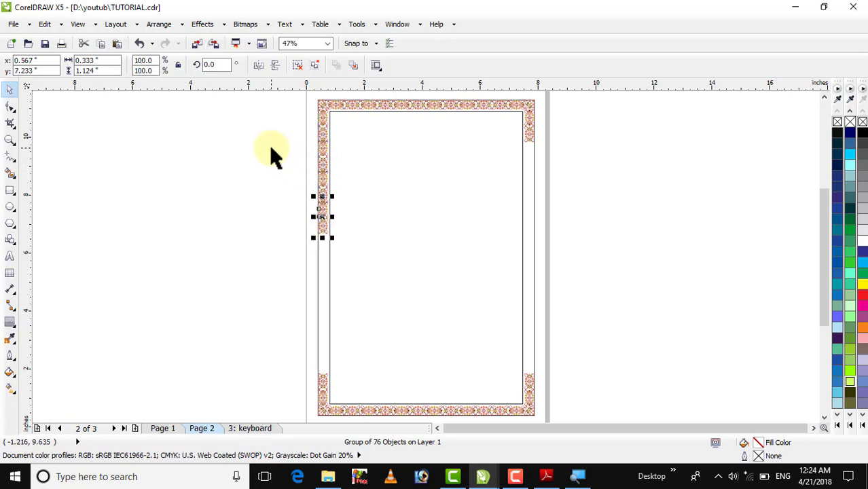
key(ctrl+d)
key(ctrl+d)
key(ctrl+d)
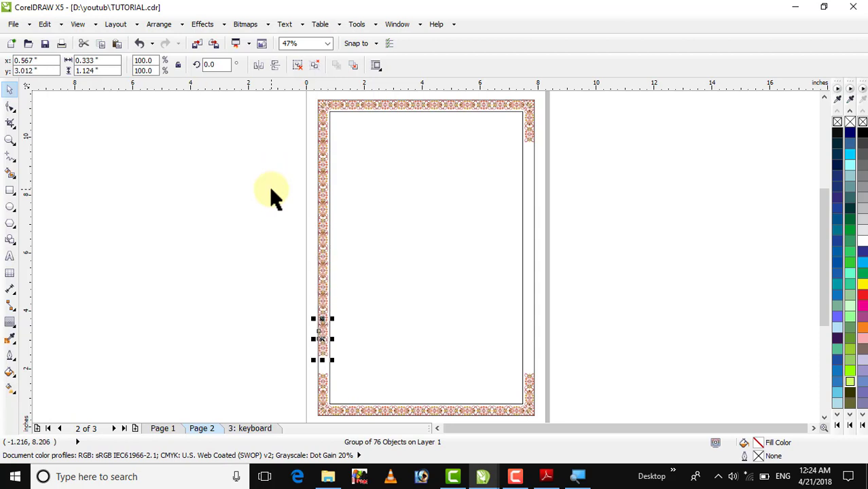
- Ungroup the lowest strip copy above the remaining gap in the left border
click(10, 139)
drag(265, 309, 384, 397)
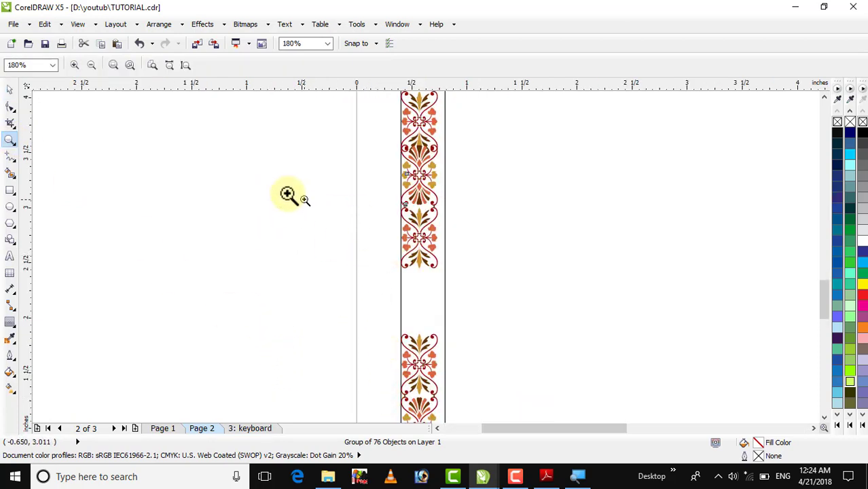
click(9, 92)
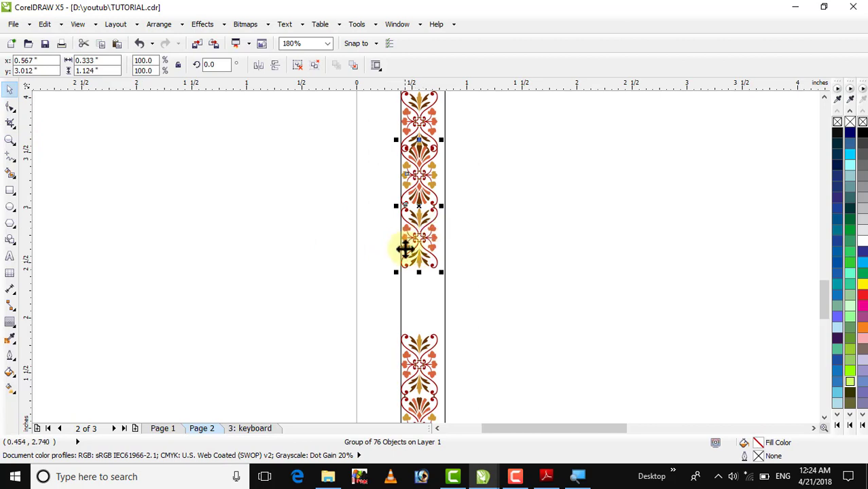
click(297, 65)
click(324, 197)
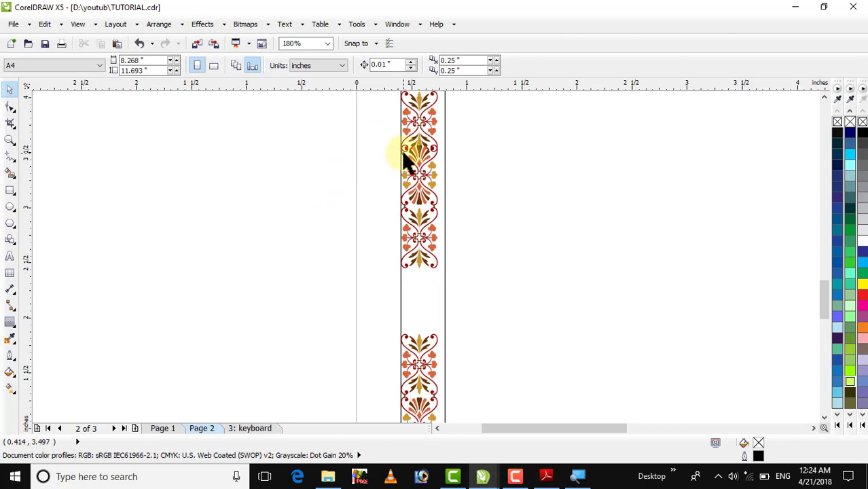
- Group the fan-shaped motif of the lowest strip and place a copy straight below to fill the gap in the left border
click(411, 172)
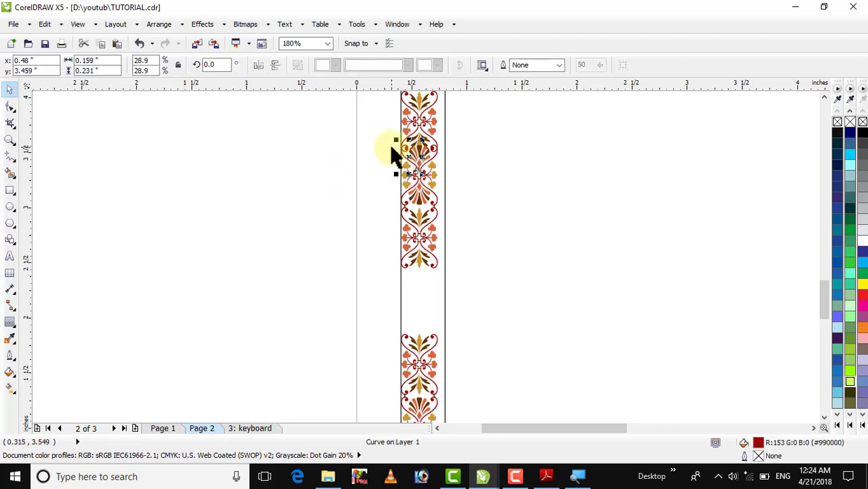
click(378, 144)
drag(378, 144, 459, 208)
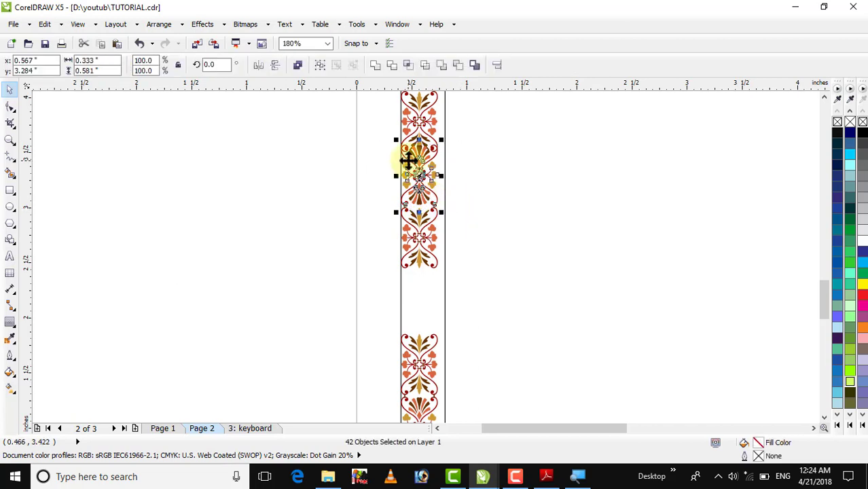
drag(426, 165, 331, 228)
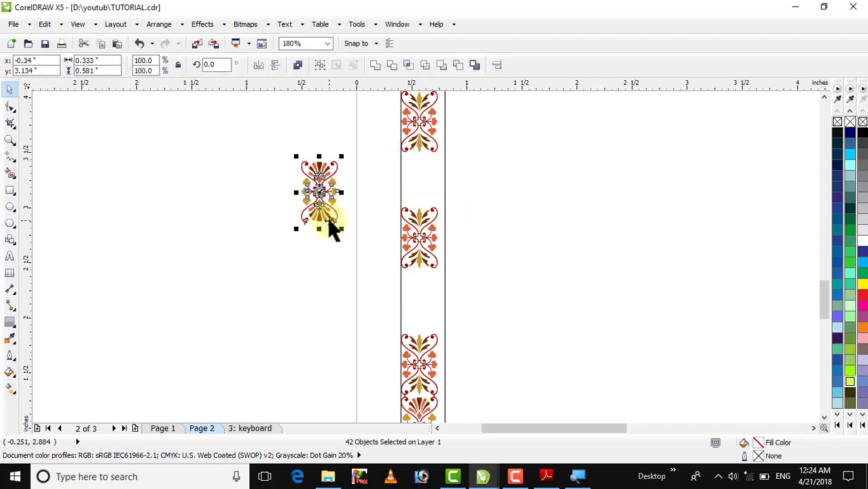
key(ctrl+z)
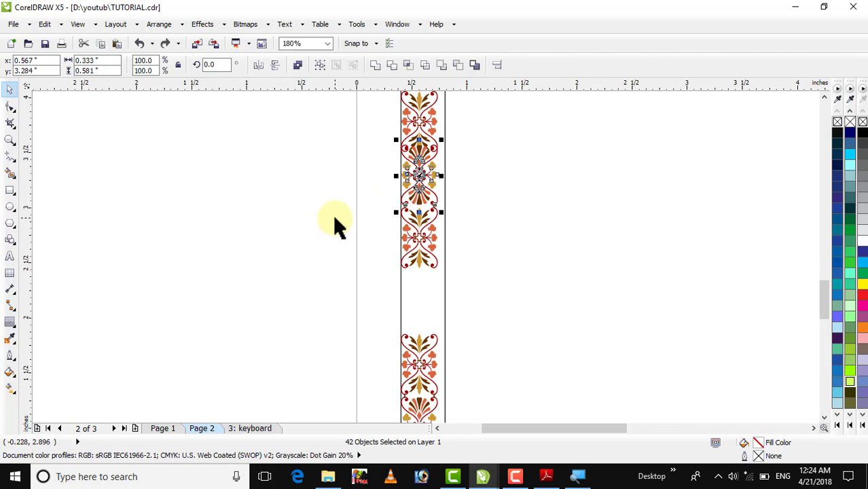
key(ctrl+g)
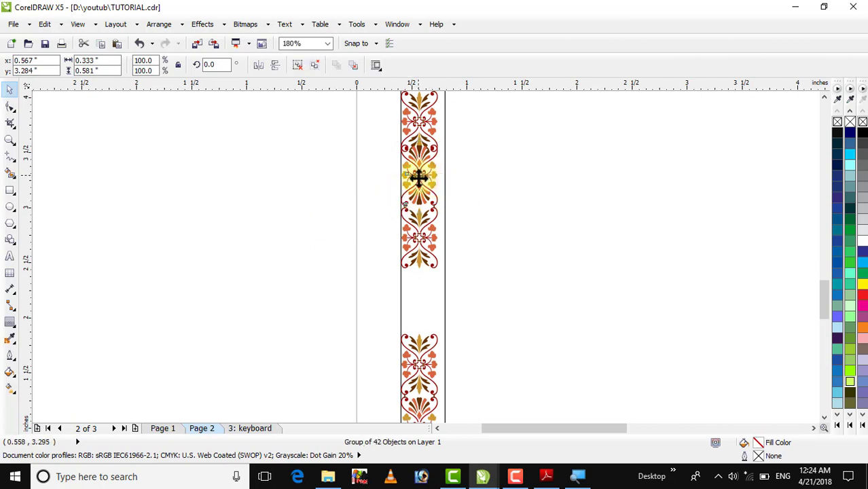
drag(418, 176, 418, 300)
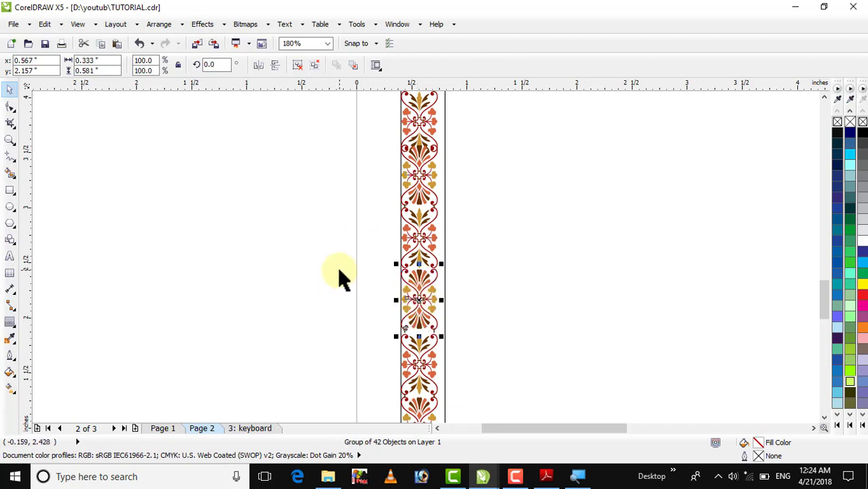
- Select all the copied strips along the left border, including the gap-filling motif, and group them
key(shift+F4)
drag(272, 113, 352, 385)
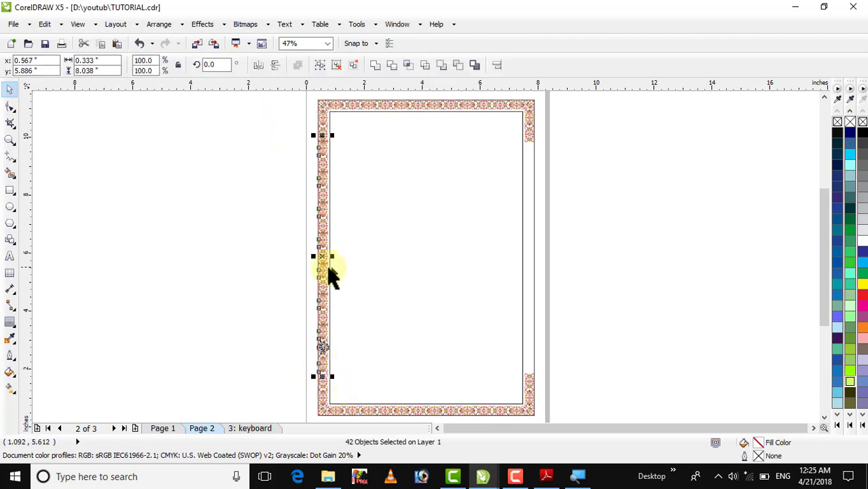
key(ctrl+g)
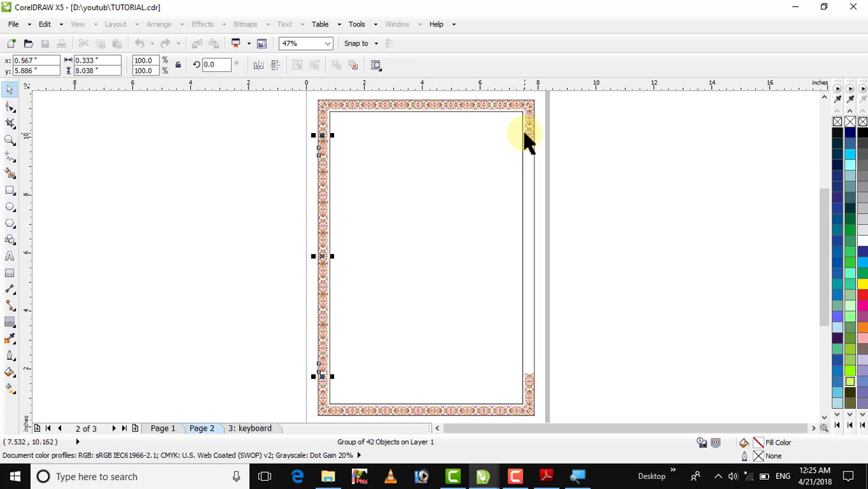
click(264, 427)
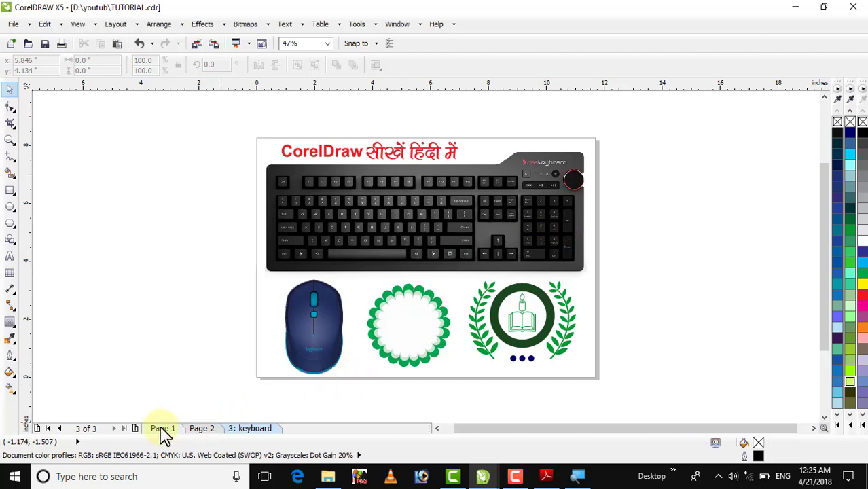
click(199, 428)
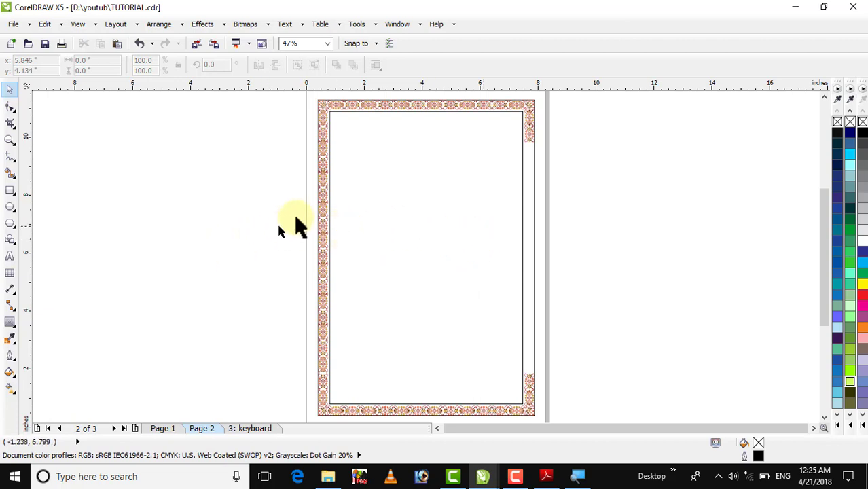
- Duplicate the grouped left strip in place and align the copy with the right edge of the upper-right border ornament
click(320, 208)
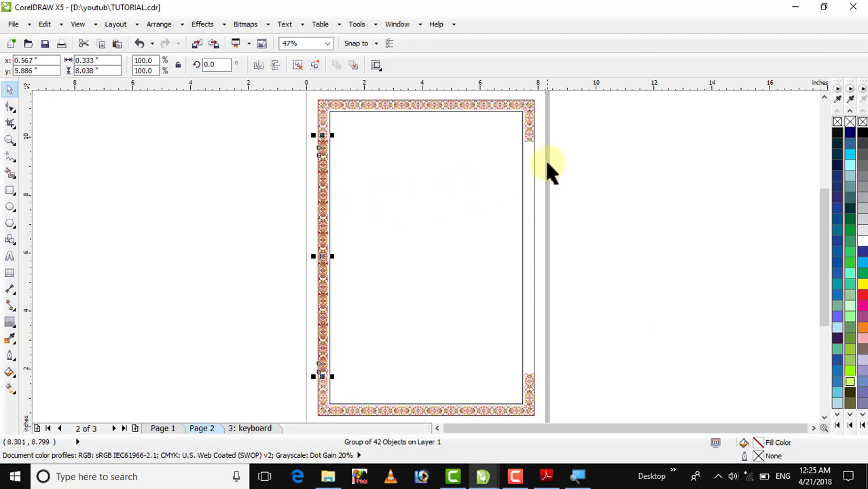
shift+click(530, 131)
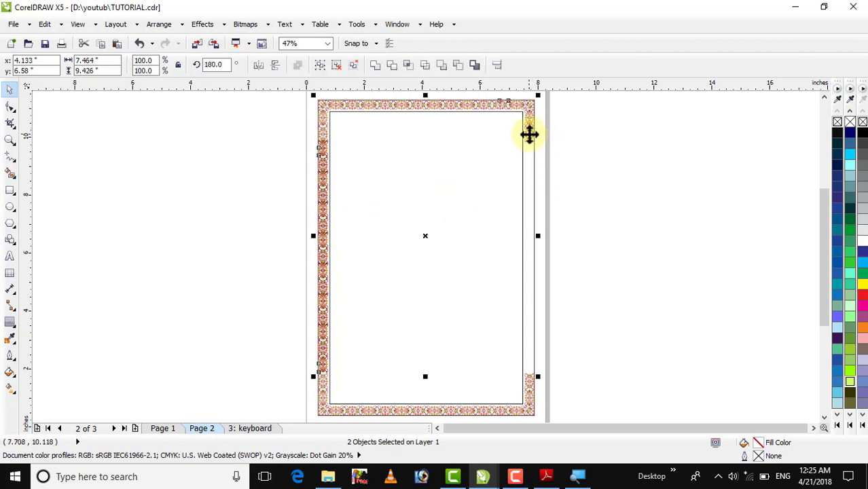
key(r)
click(578, 185)
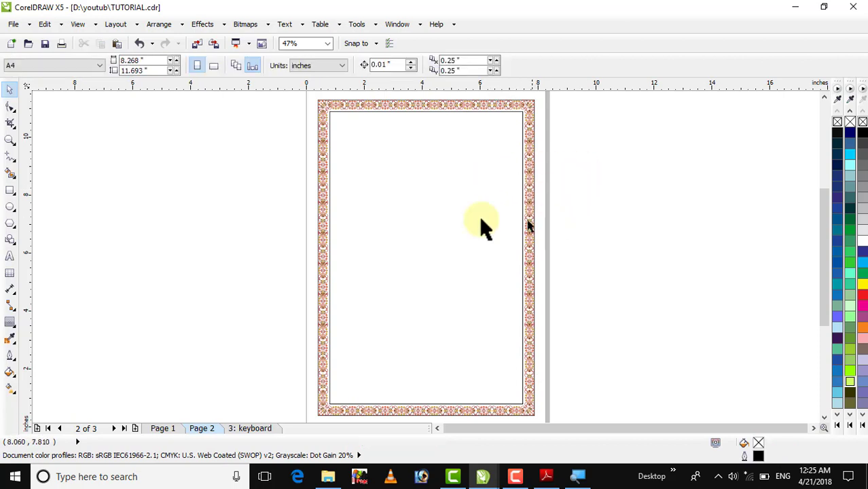
- Ungroup the two rectangles that frame the ornament border
click(10, 140)
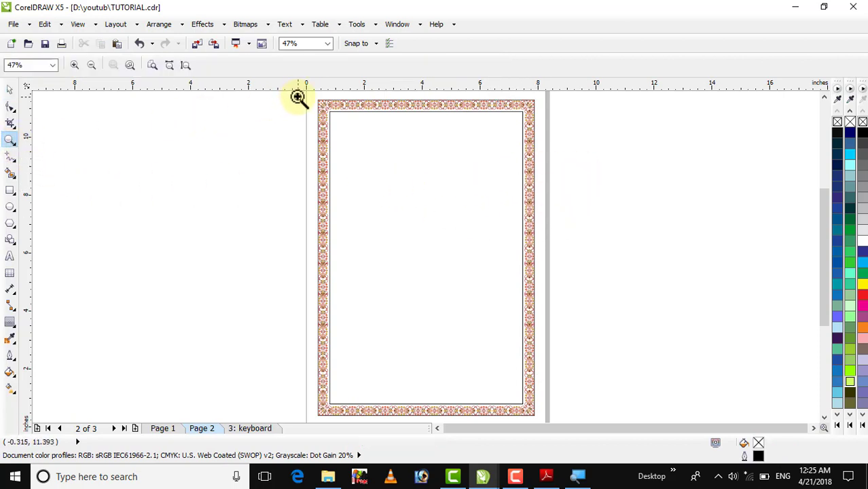
drag(298, 95, 587, 194)
drag(57, 136, 701, 351)
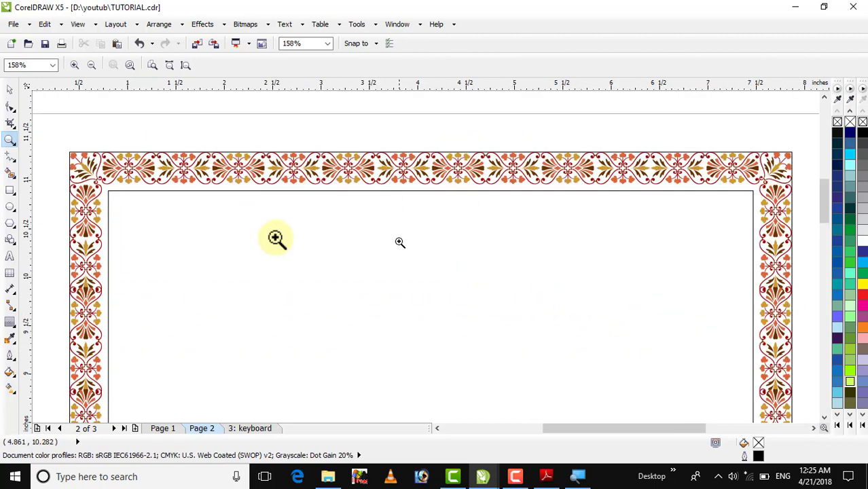
click(8, 90)
click(133, 228)
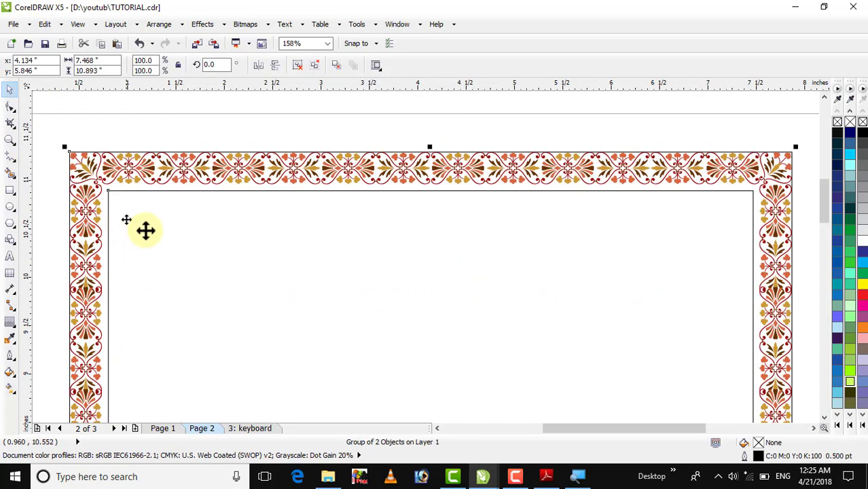
click(161, 24)
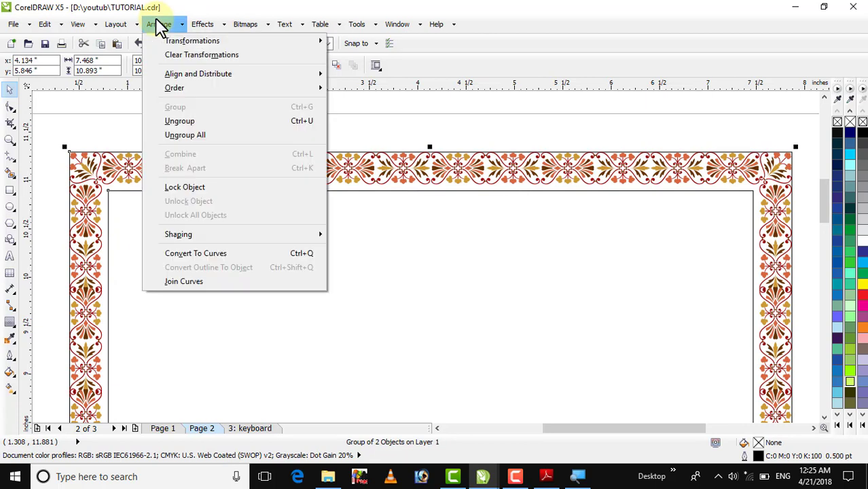
click(186, 125)
click(187, 126)
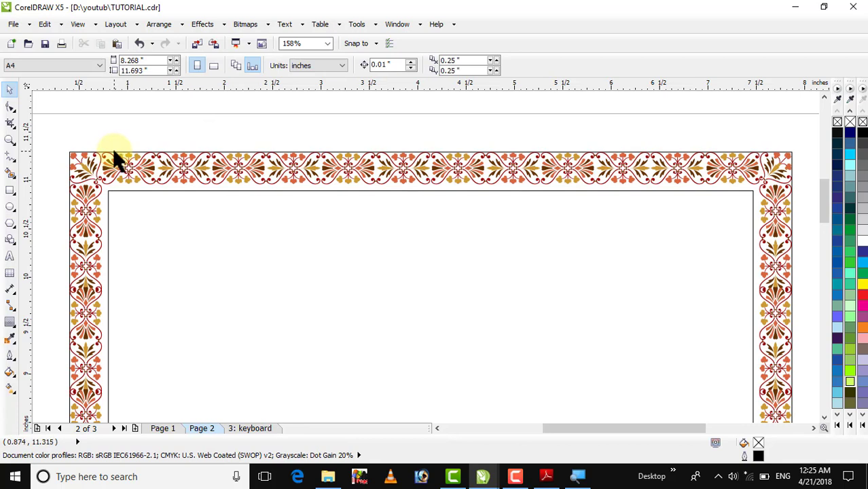
- Pull the outer rectangle away from the ornament border and delete it
click(114, 147)
drag(114, 148, 126, 109)
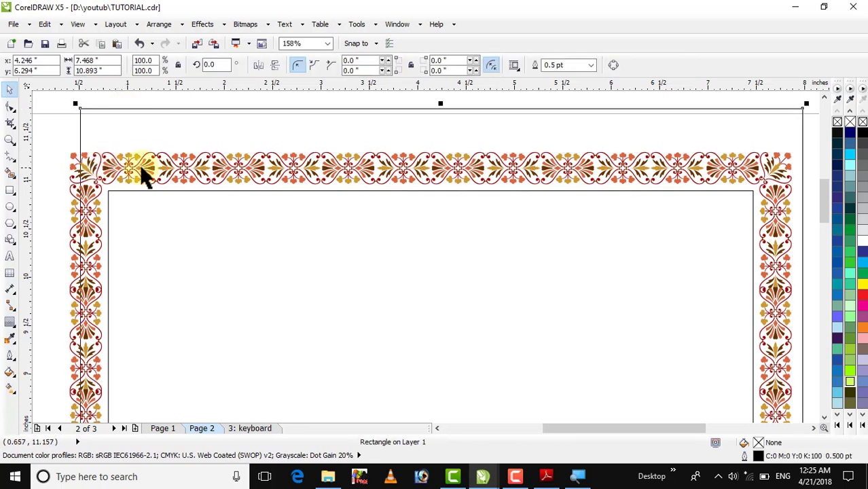
key(Escape)
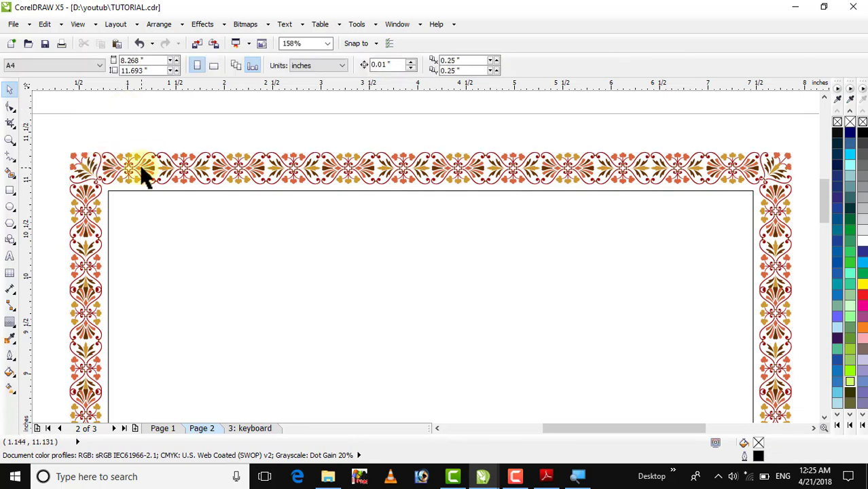
- Give the remaining inner rectangle a 2.0 pt red outline
click(215, 250)
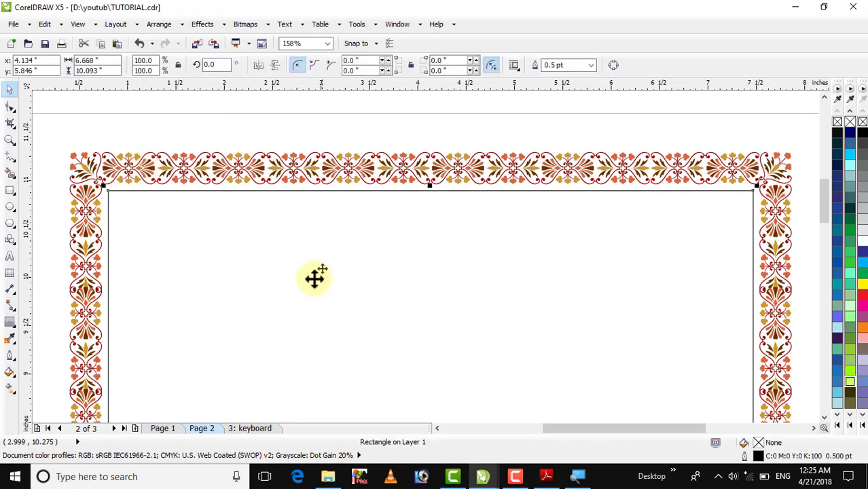
click(590, 66)
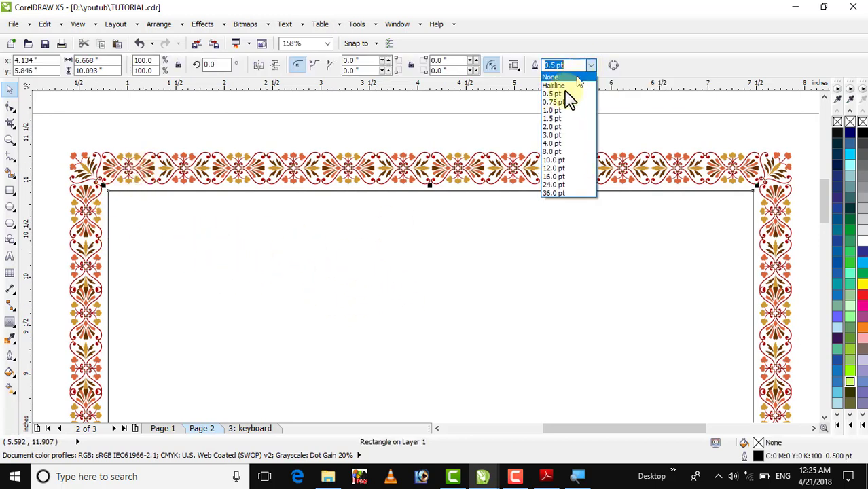
click(553, 128)
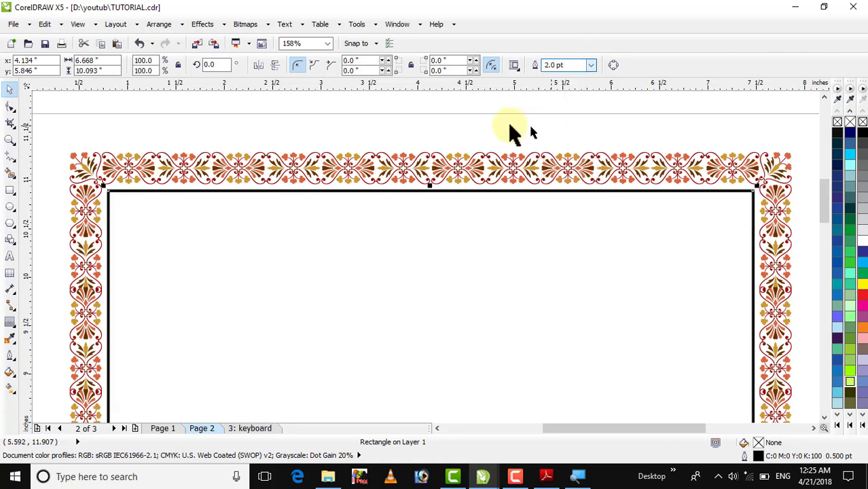
right_click(862, 295)
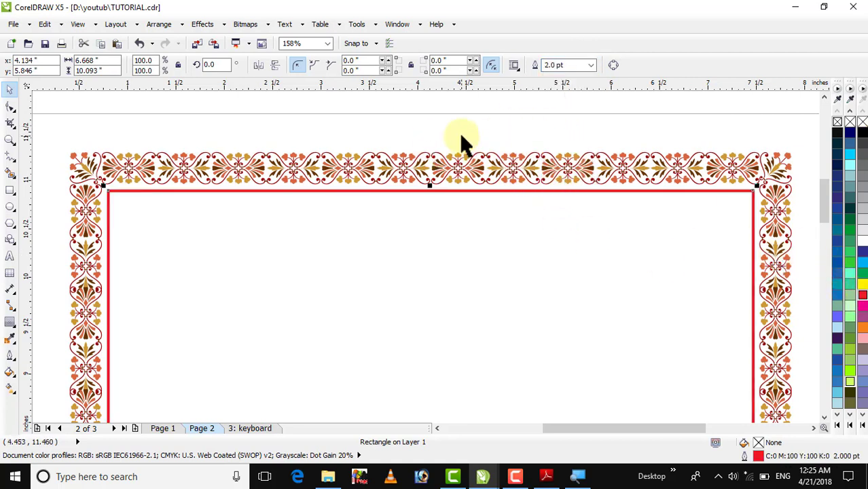
key(shift+F4)
- Select all the border ornaments together with the red inner rectangle and group them
click(305, 97)
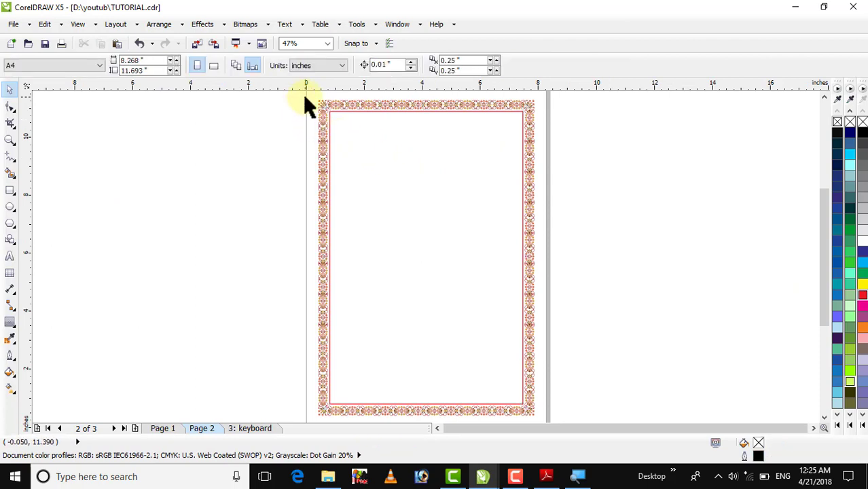
drag(310, 101, 574, 398)
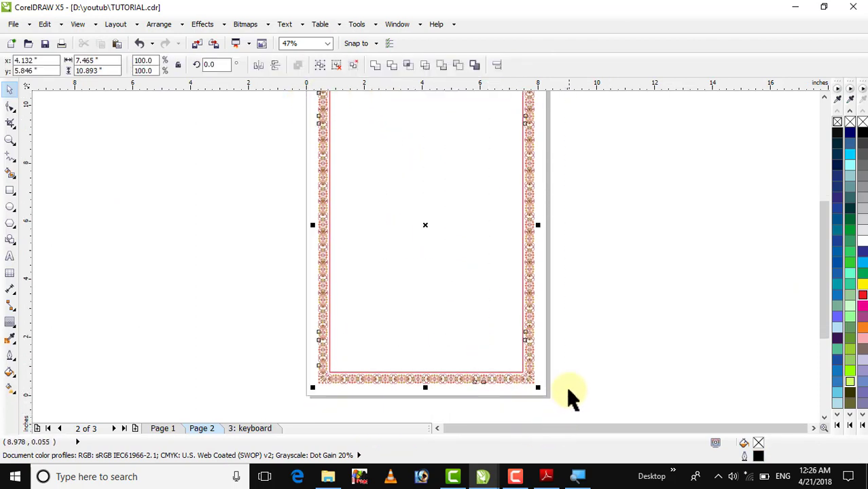
key(ctrl+g)
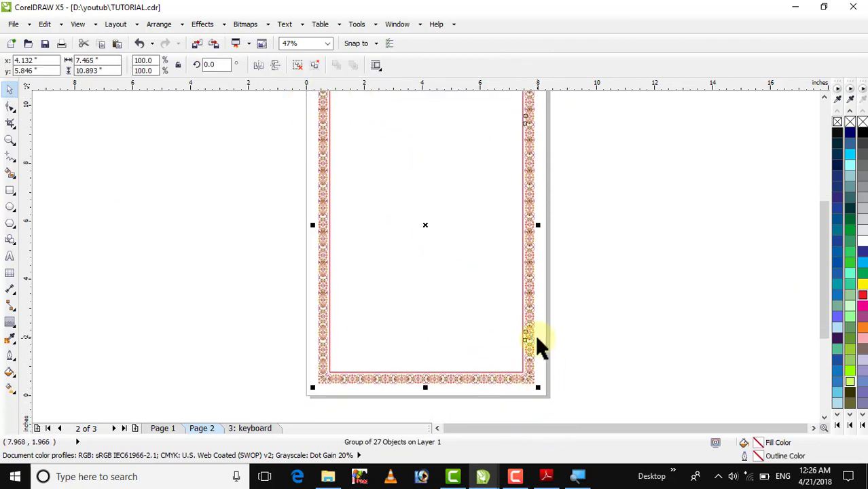
scroll(535, 335, up, 1)
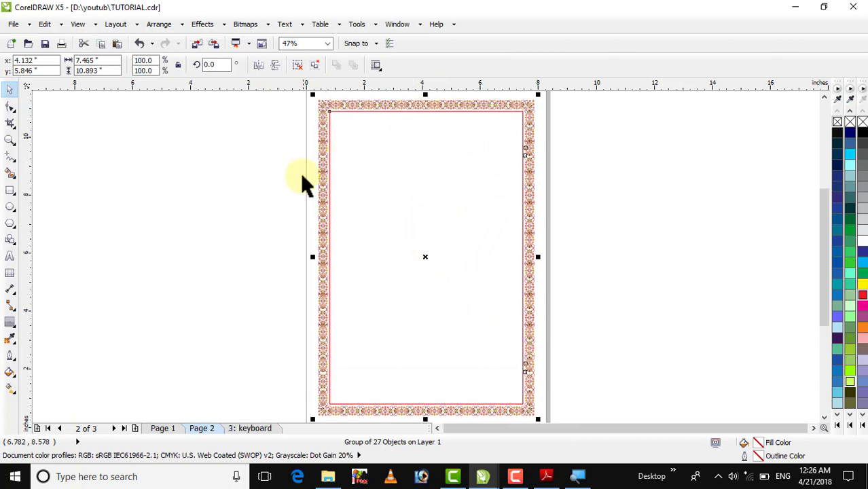
click(304, 153)
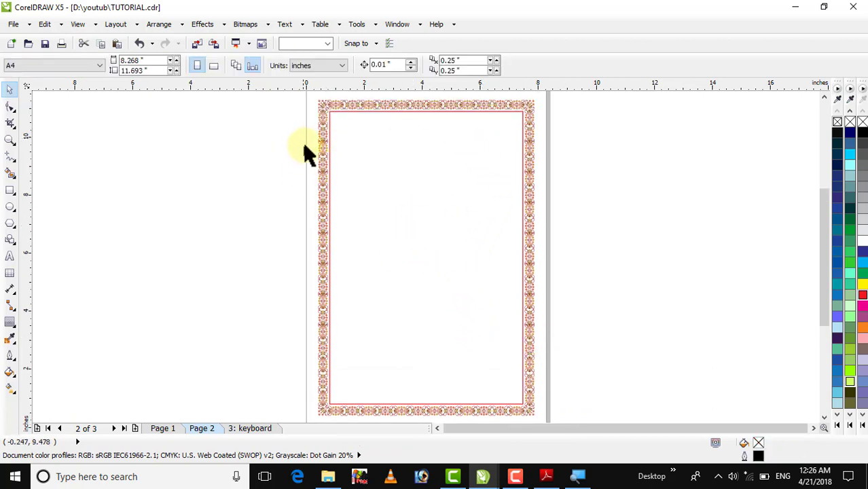
- Switch the page to landscape and rotate the grouped border by 90 degrees to fit it
click(214, 65)
click(326, 171)
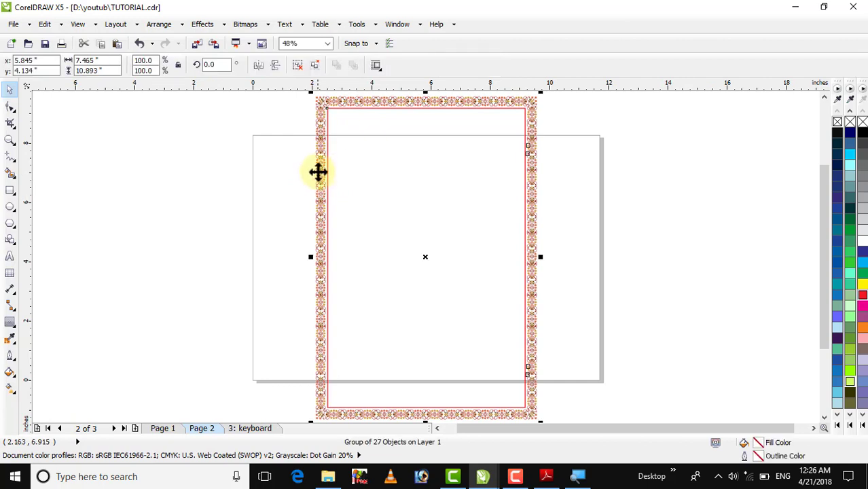
click(254, 162)
click(319, 163)
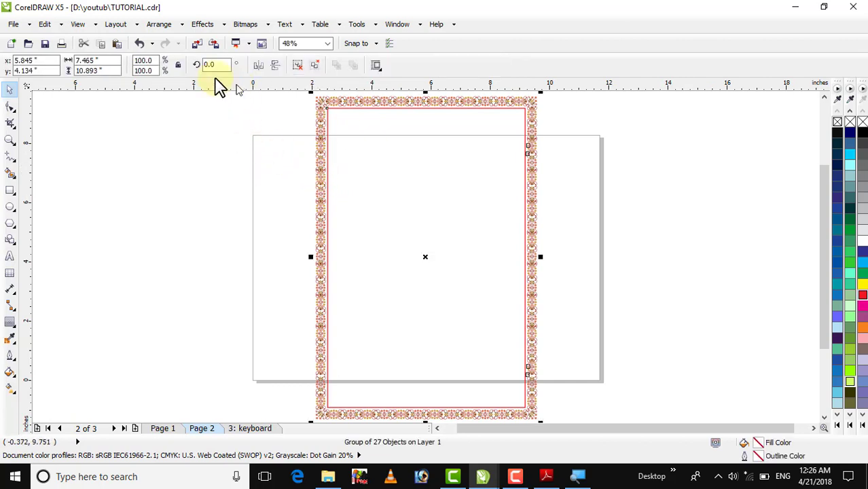
drag(218, 66, 190, 65)
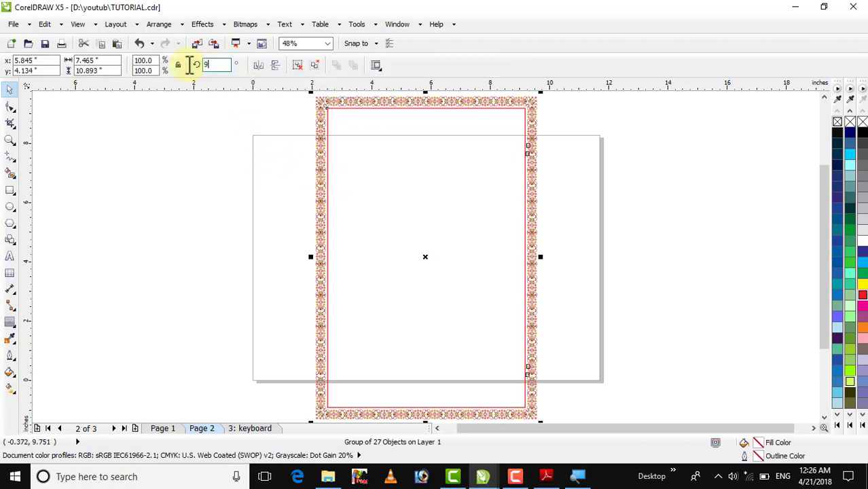
key(Return)
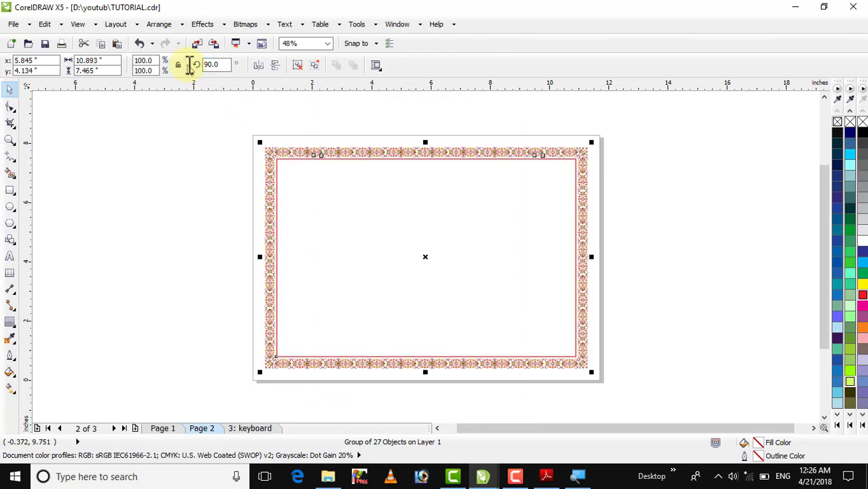
key(shift+F2)
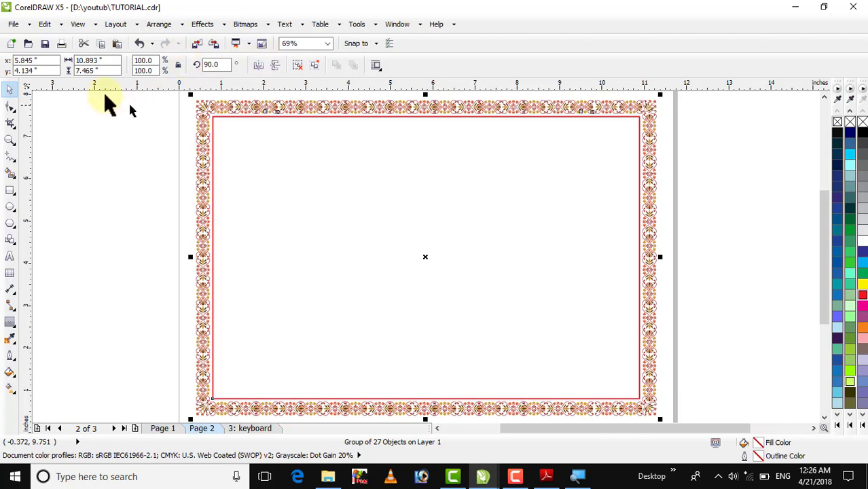
- Delete the grouped border and draw a new rectangle about 7.2 by 3.3 inches near the middle of the page
click(10, 192)
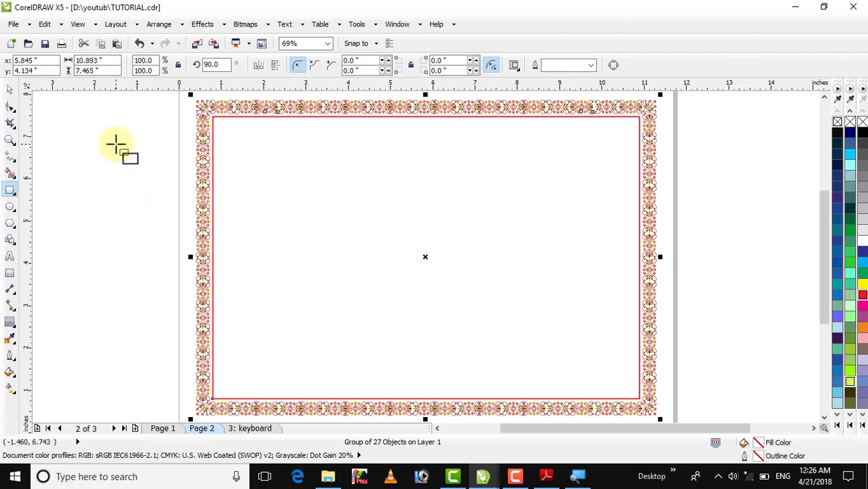
key(Delete)
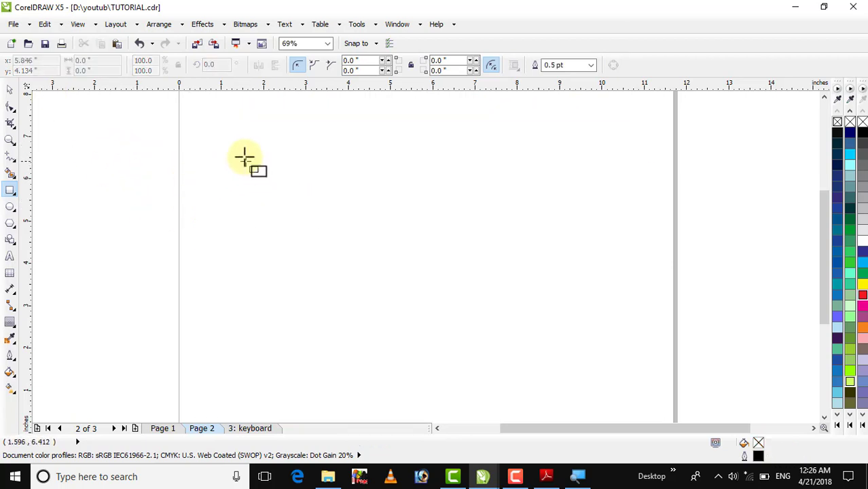
drag(239, 153, 543, 292)
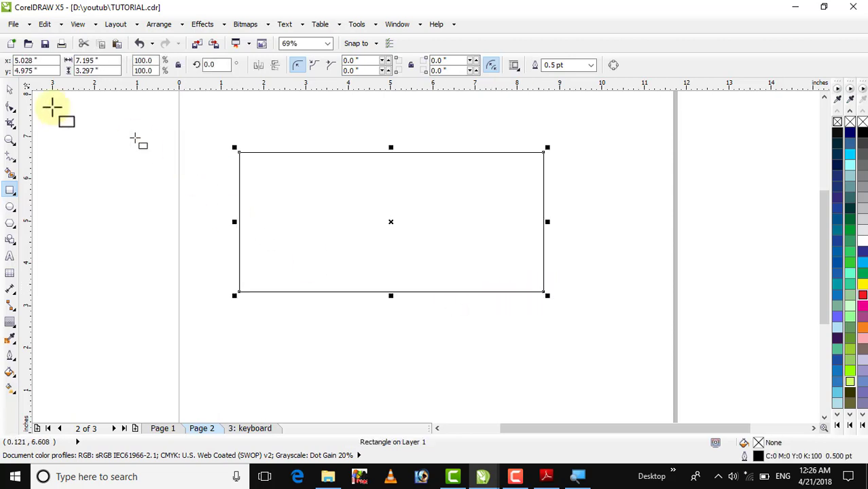
click(186, 165)
click(355, 240)
drag(376, 237, 402, 246)
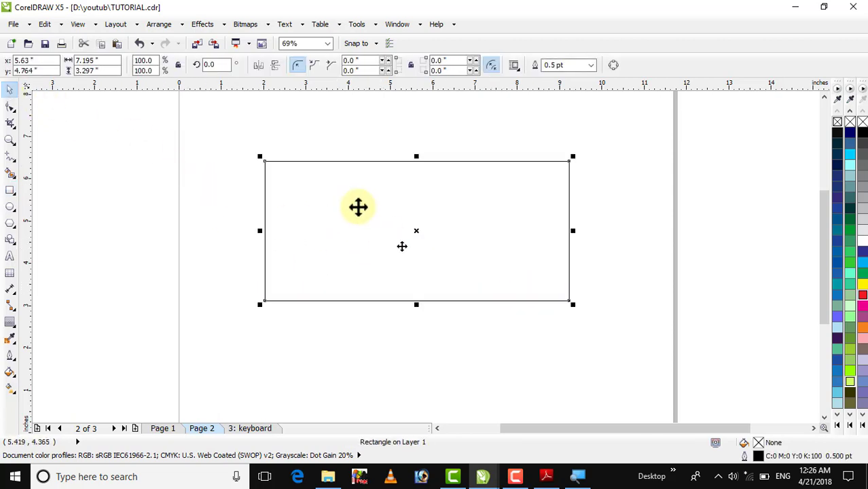
- Resize the new rectangle to 6 inches wide and 3 inches high
click(391, 124)
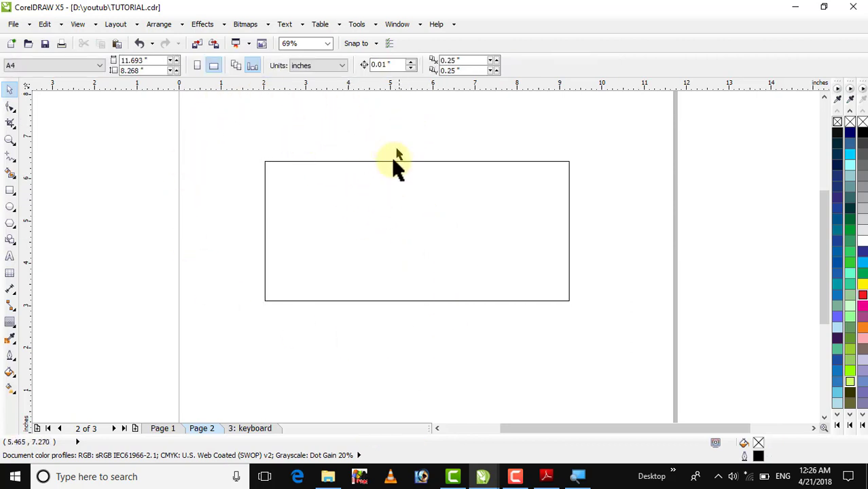
click(362, 203)
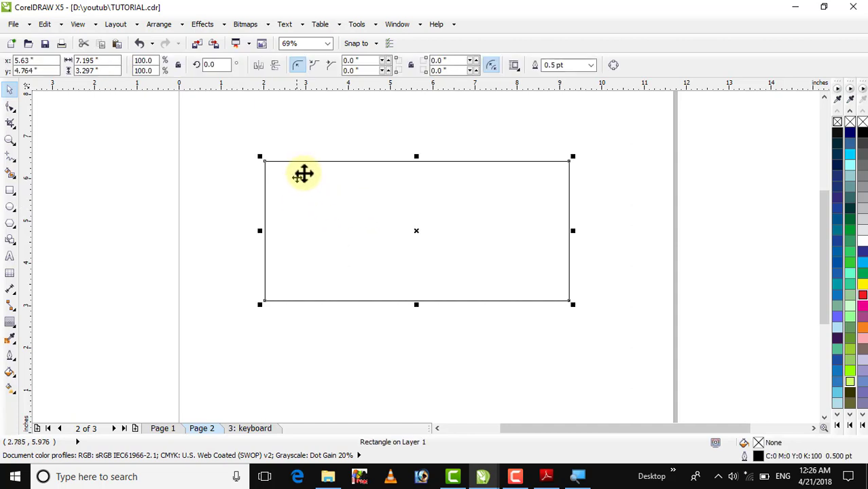
click(233, 144)
click(382, 218)
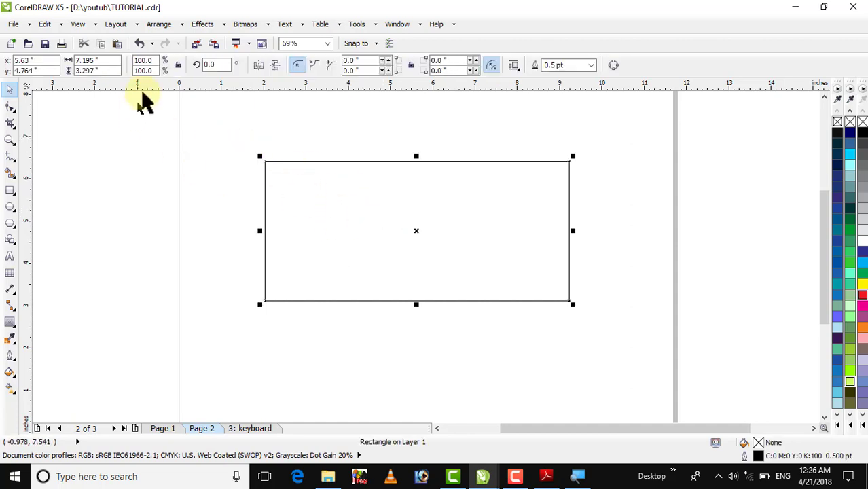
click(101, 60)
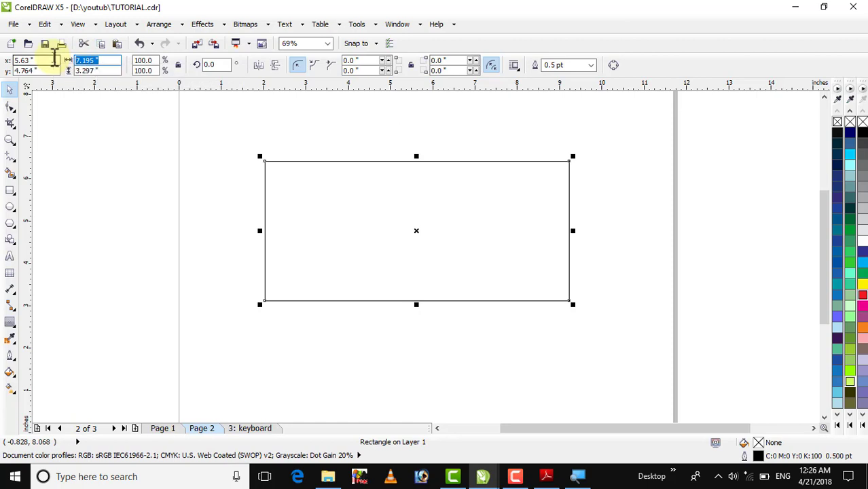
text(6)
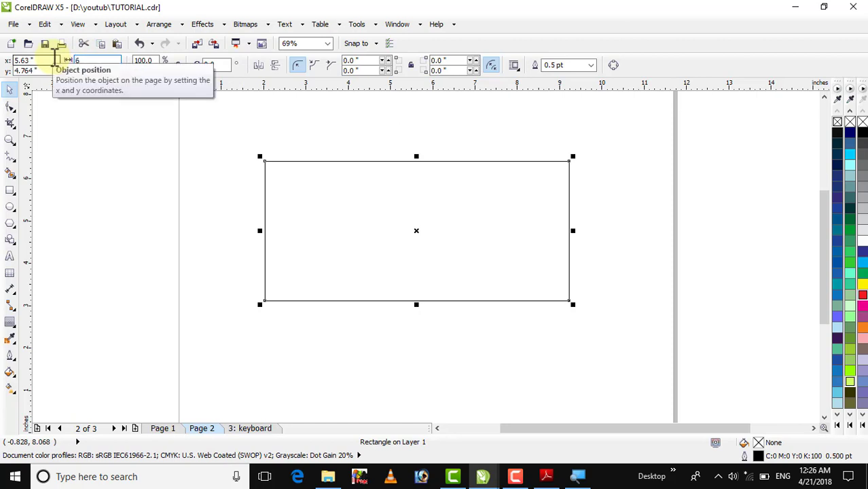
key(Tab)
text(3)
key(Return)
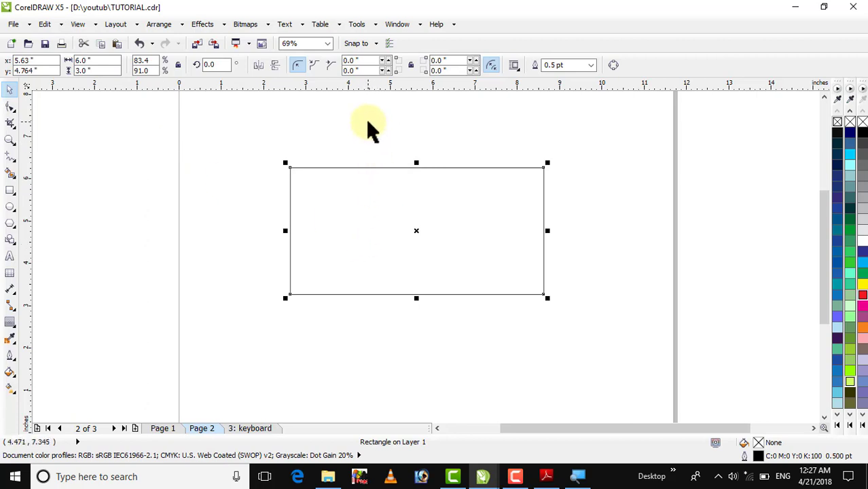
- Shift the rectangle slightly up and to the right, and give it a one-step inside contour with a 0.25-inch offset
drag(409, 234, 430, 227)
click(9, 322)
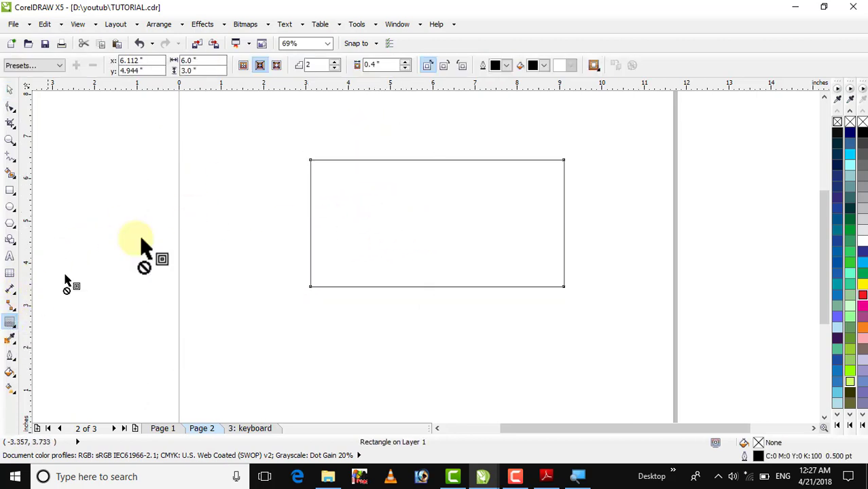
double_click(386, 63)
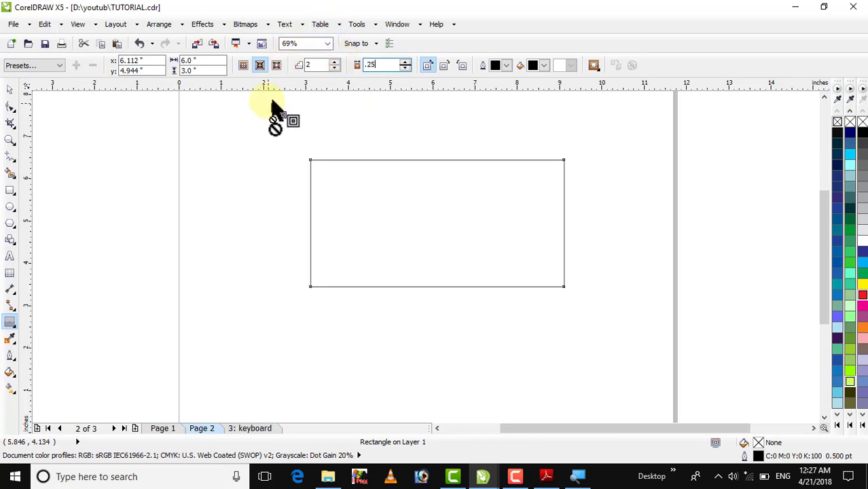
click(259, 65)
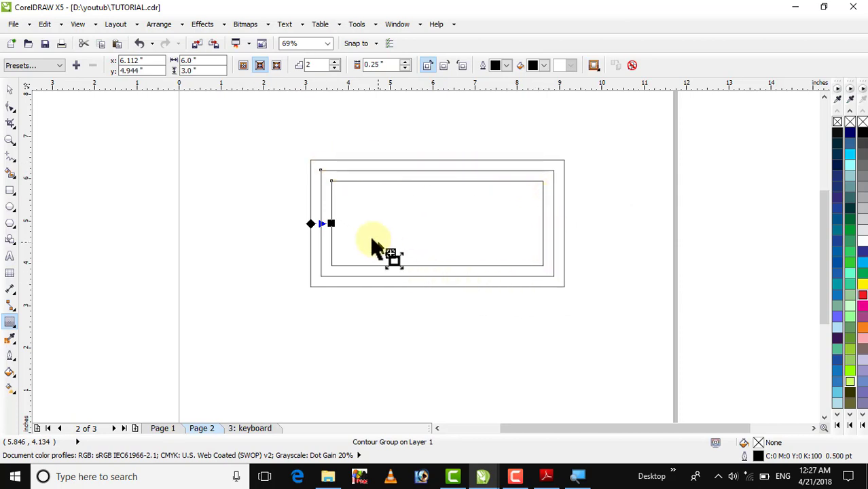
click(334, 68)
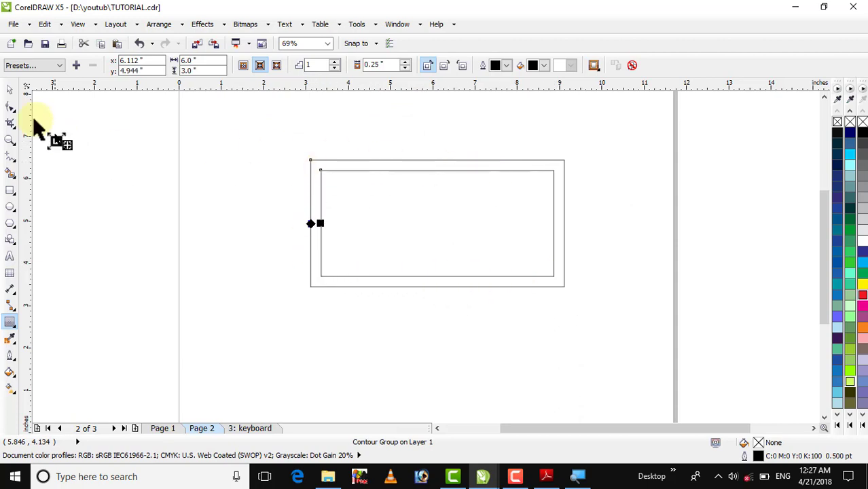
- Undo the contour, the 6 by 3 inch rectangle and the deletion to restore the grouped landscape border
click(9, 89)
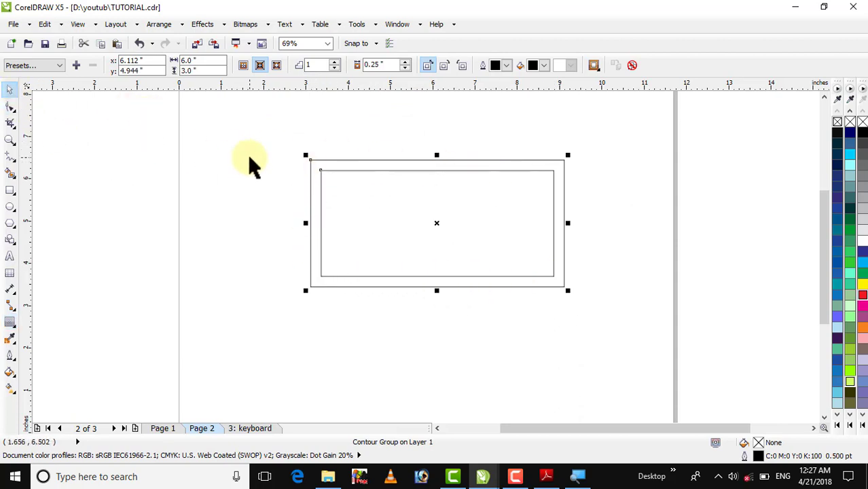
key(ctrl+z)
key(ctrl+z)
key(ctrl+z)
key(ctrl+z)
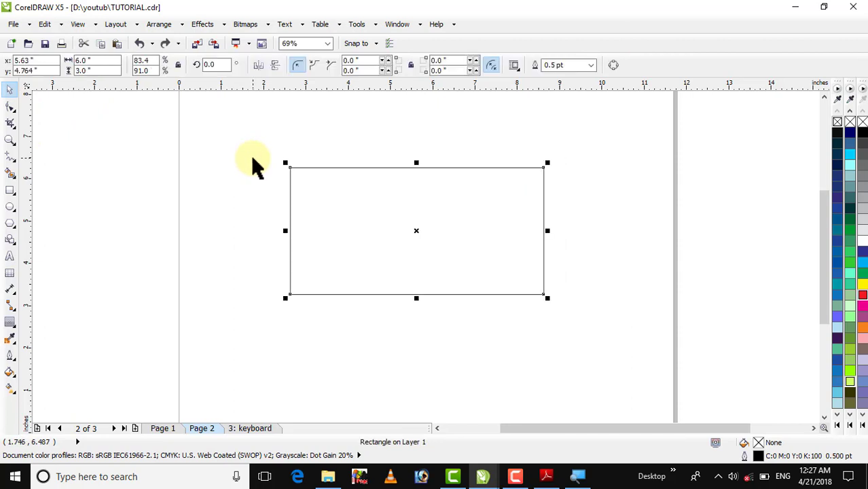
key(ctrl+z)
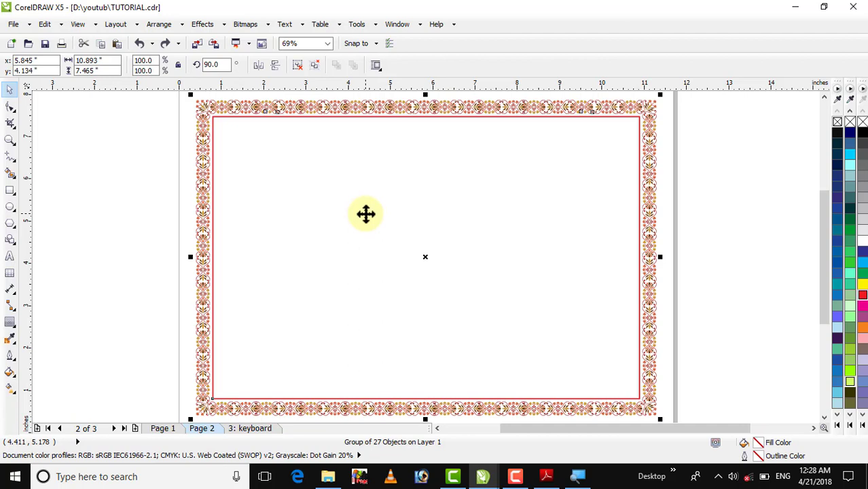
- Ungroup the ornamental border and clear the selection
click(180, 164)
click(232, 164)
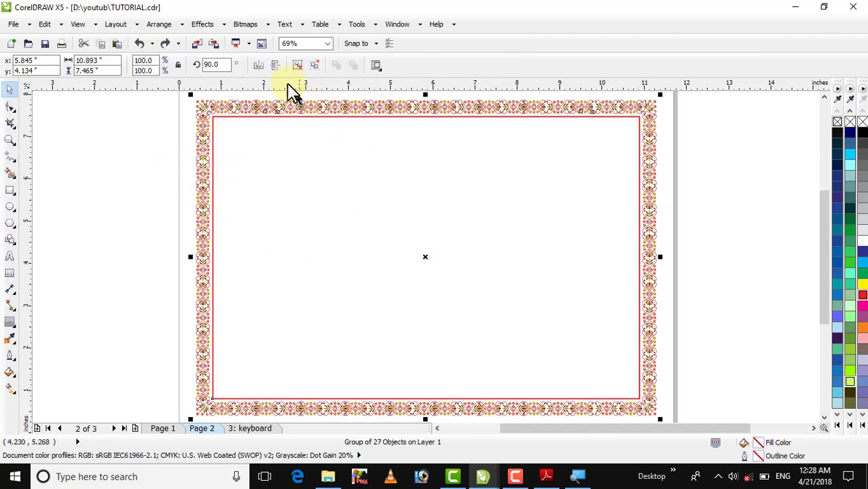
click(299, 64)
click(132, 141)
- Apply a 2 by 2 rectangular mesh fill to the inner red rectangle and color its upper-left corner node pink (M:40 Y:20)
click(246, 199)
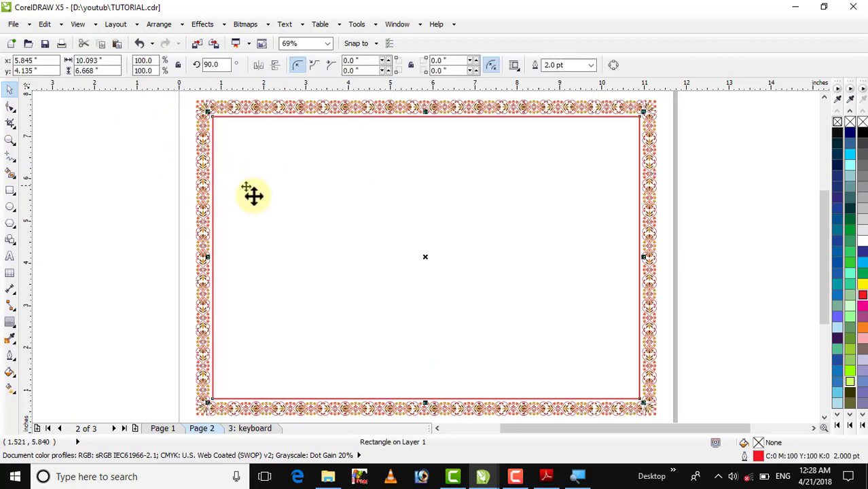
click(9, 391)
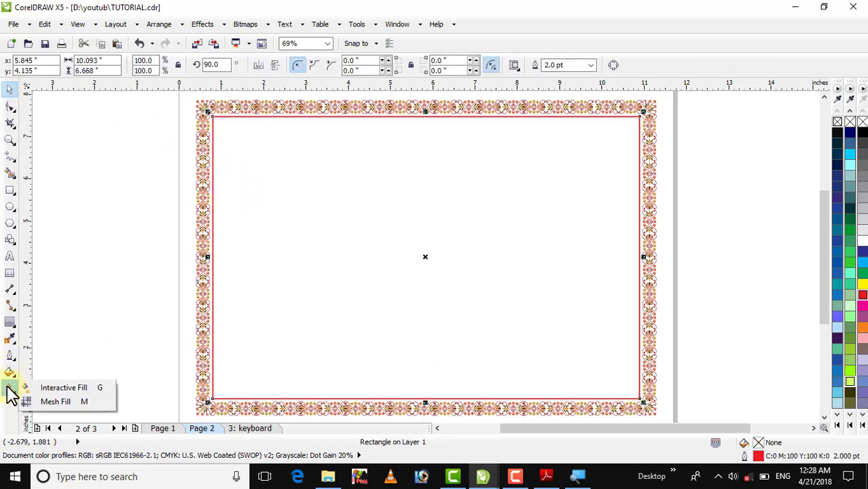
click(48, 402)
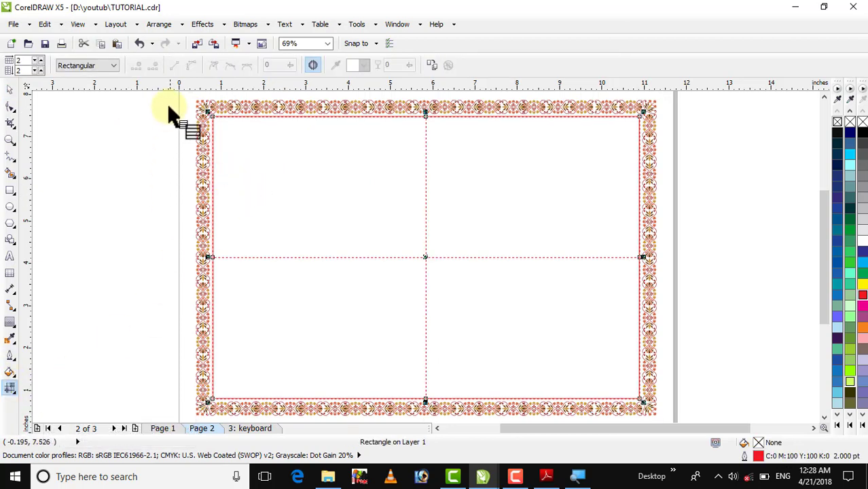
click(861, 340)
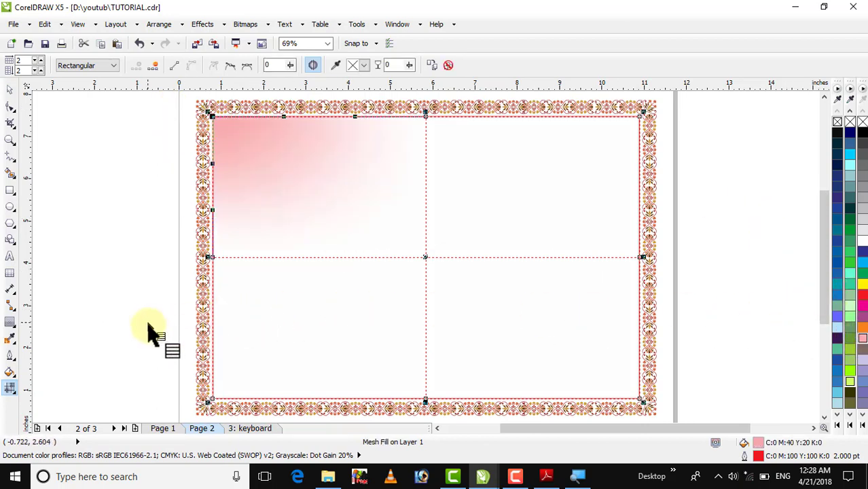
- Color the mesh's lower-left corner node light yellow-green and its right-edge middle node yellow (Y:100)
drag(147, 323, 334, 394)
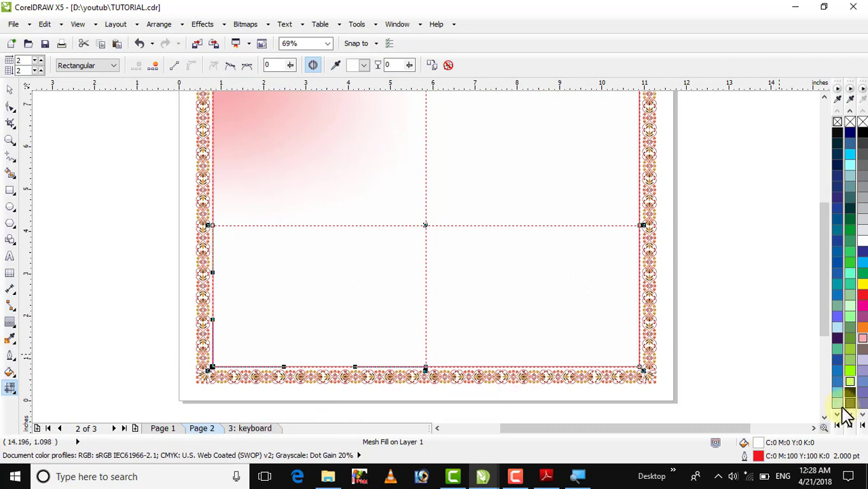
click(853, 386)
drag(717, 149, 601, 299)
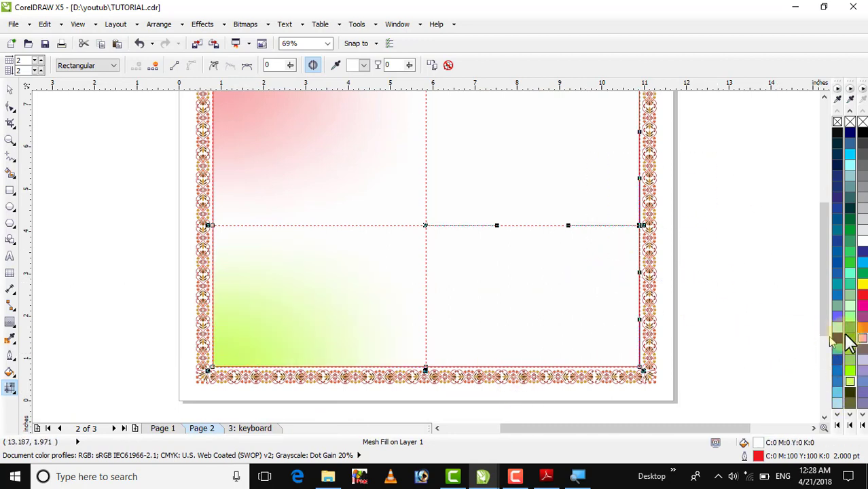
click(862, 284)
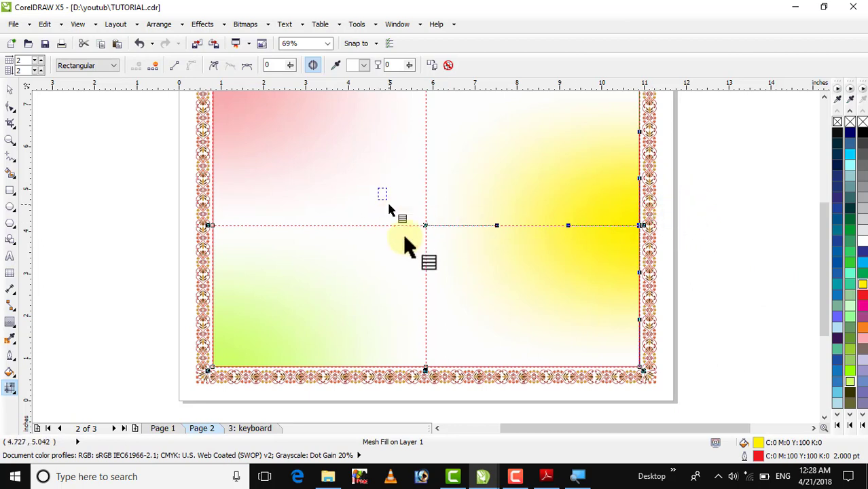
- Color the mesh's center node light cyan (#99FFFF), exit mesh editing and deselect the rectangle
drag(390, 209, 430, 241)
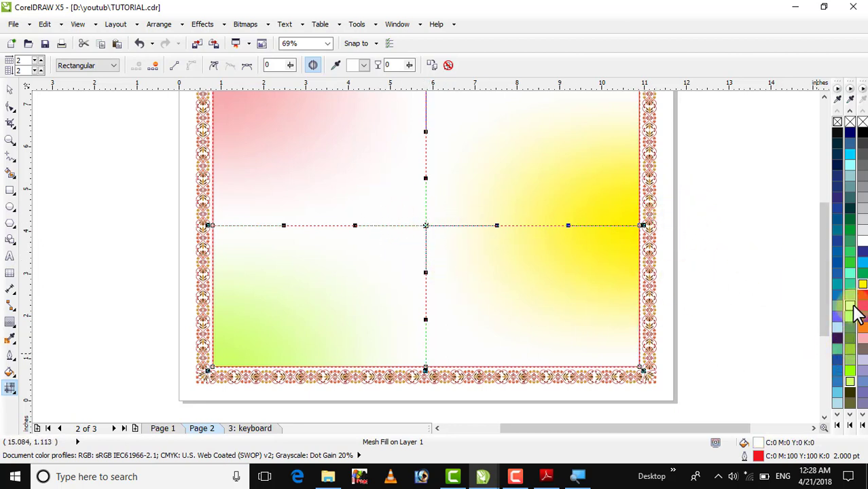
click(849, 163)
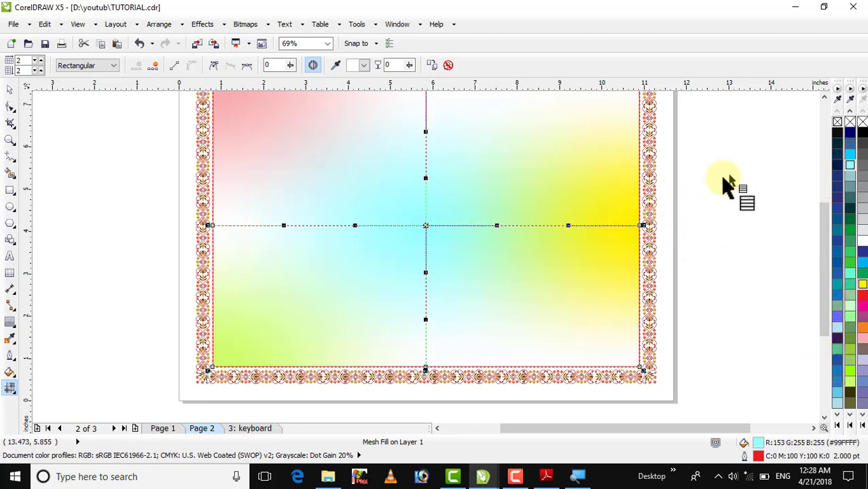
click(9, 89)
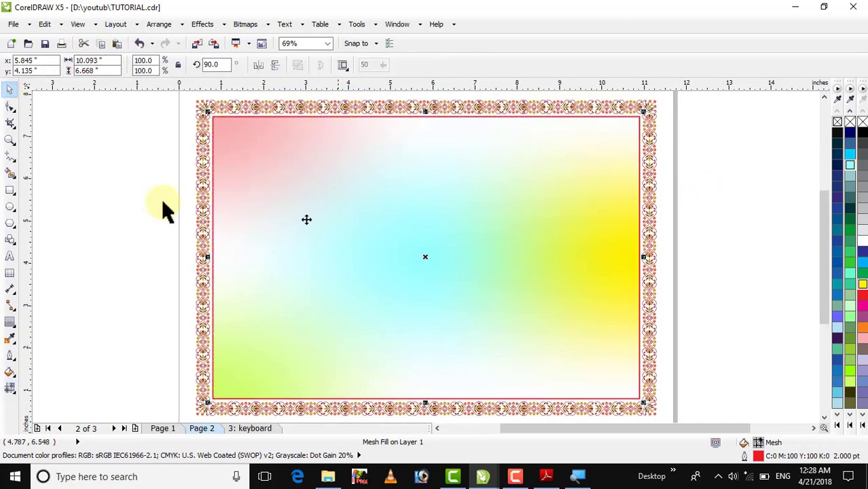
click(131, 166)
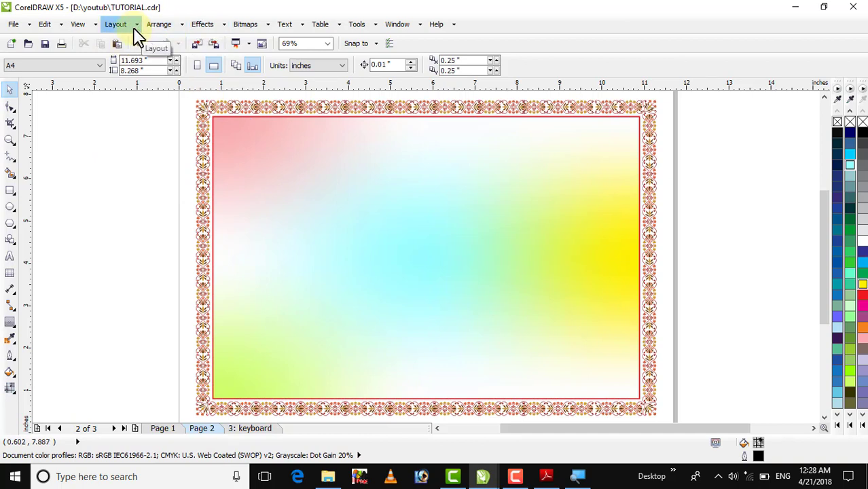
click(12, 389)
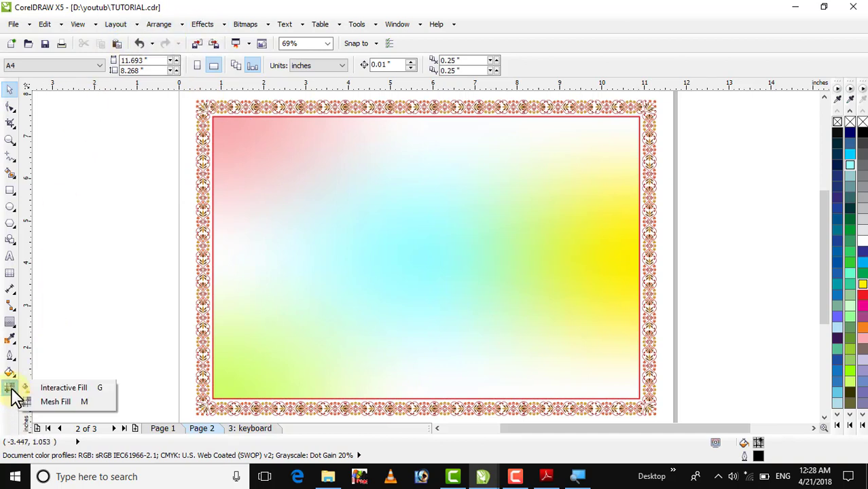
click(9, 89)
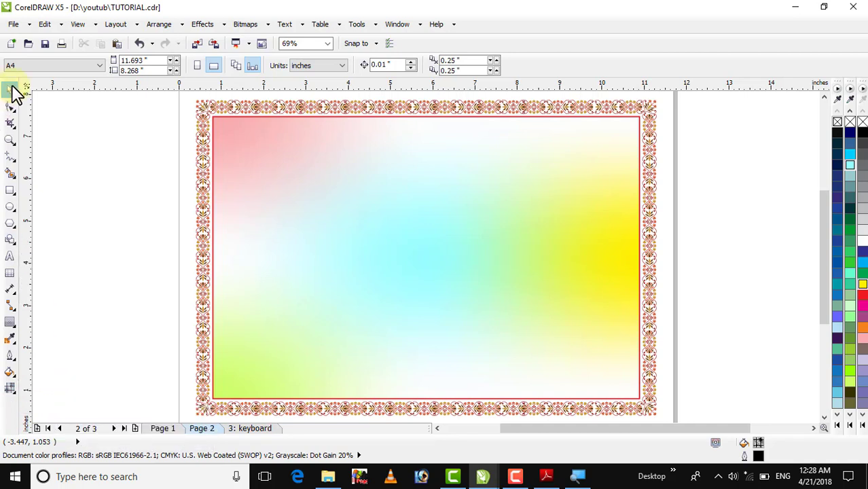
click(239, 152)
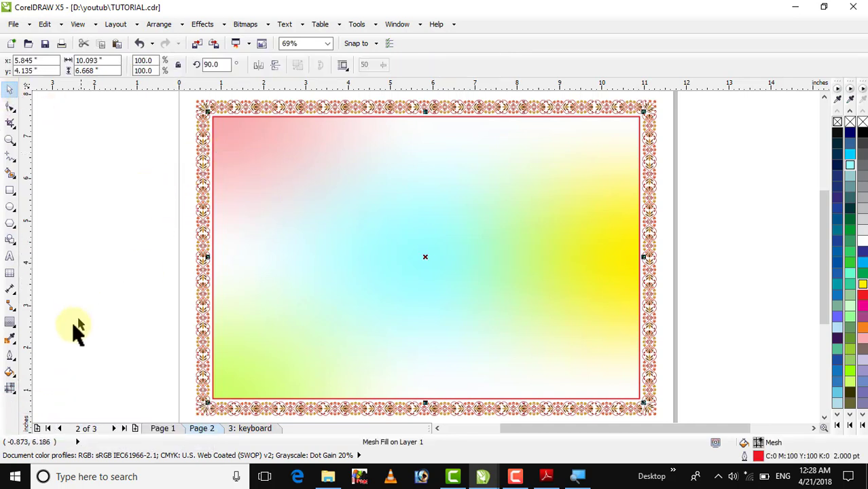